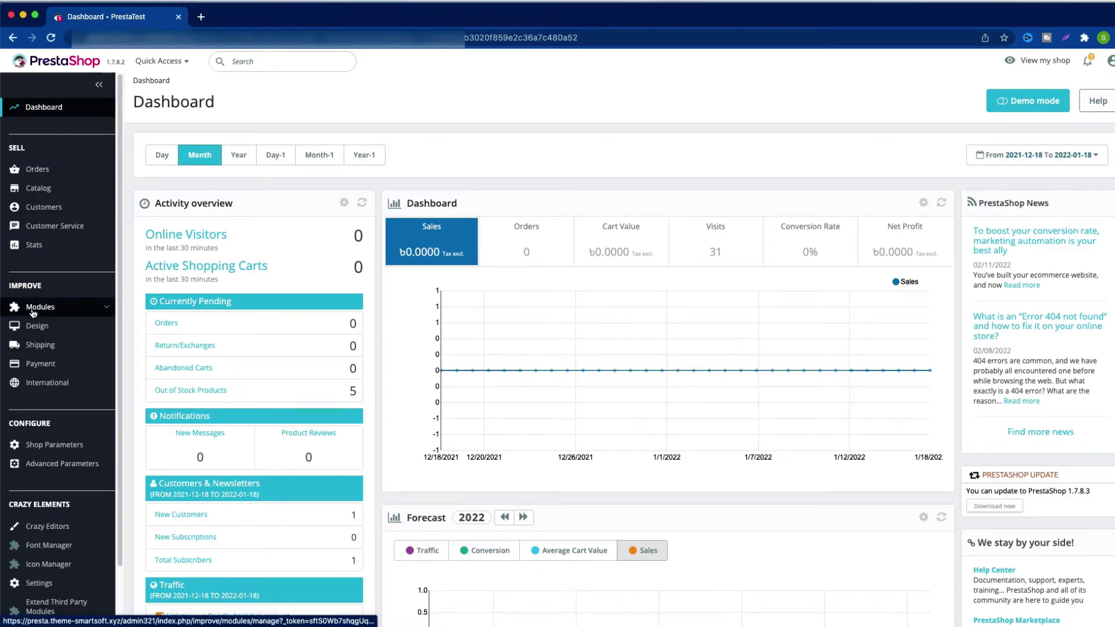
- Open the Module Manager and search the modules for "feature"
{"action": "mouse_move", "coordinate": [34, 310]}
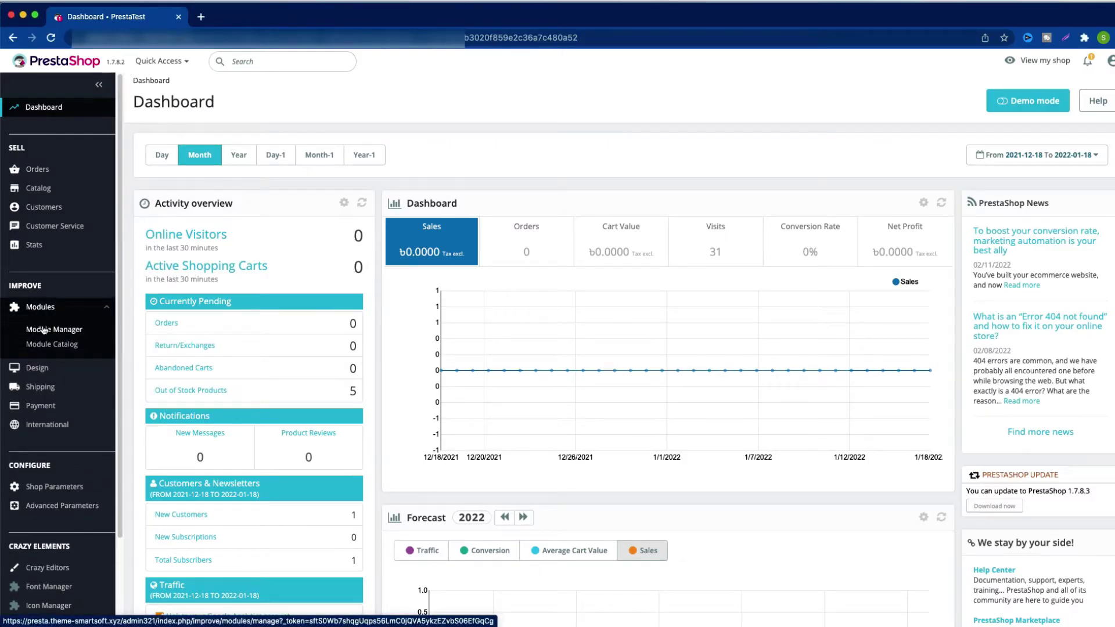
{"action": "left_click", "coordinate": [44, 330]}
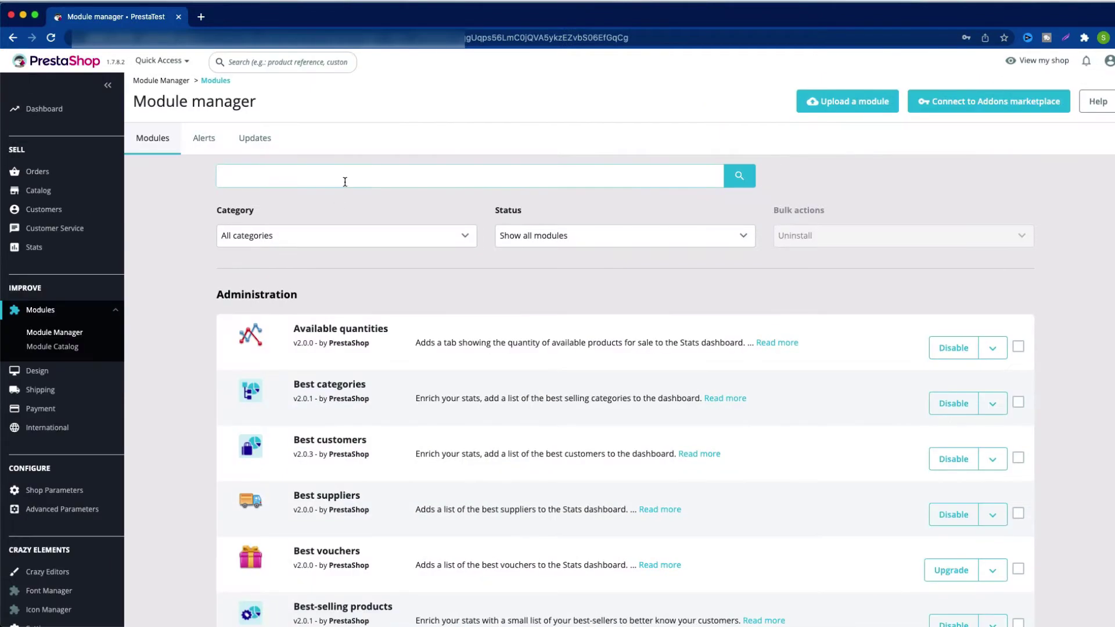
{"action": "left_click", "coordinate": [343, 181]}
{"action": "type", "text": "feature"}
{"action": "key", "text": "Return"}
{"action": "left_click", "coordinate": [956, 448]}
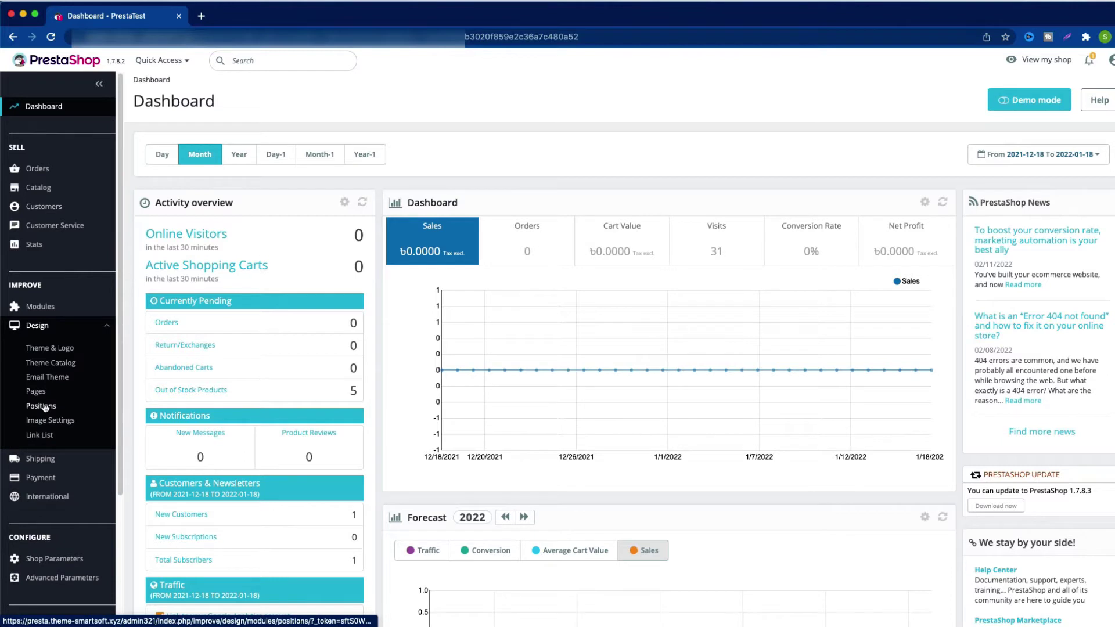
- Open the module positions page and look up the modules hooked to displayHome by searching "displayho"
{"action": "left_click", "coordinate": [45, 407]}
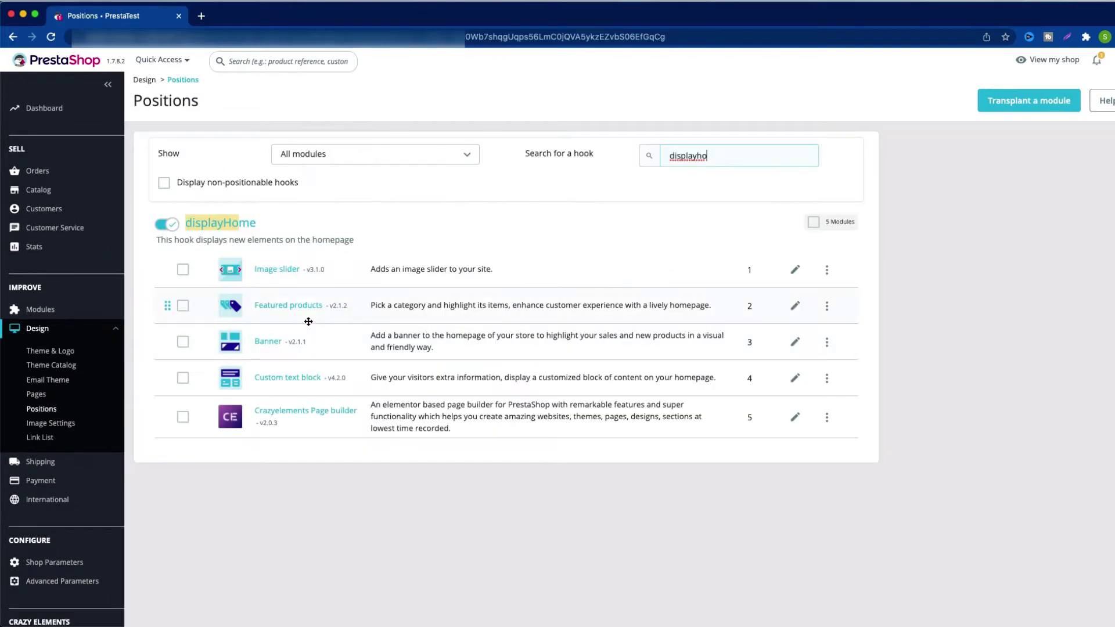
{"action": "mouse_move", "coordinate": [323, 315]}
{"action": "left_mouse_down"}
{"action": "mouse_move", "coordinate": [326, 268]}
{"action": "mouse_move", "coordinate": [324, 309]}
{"action": "left_mouse_up"}
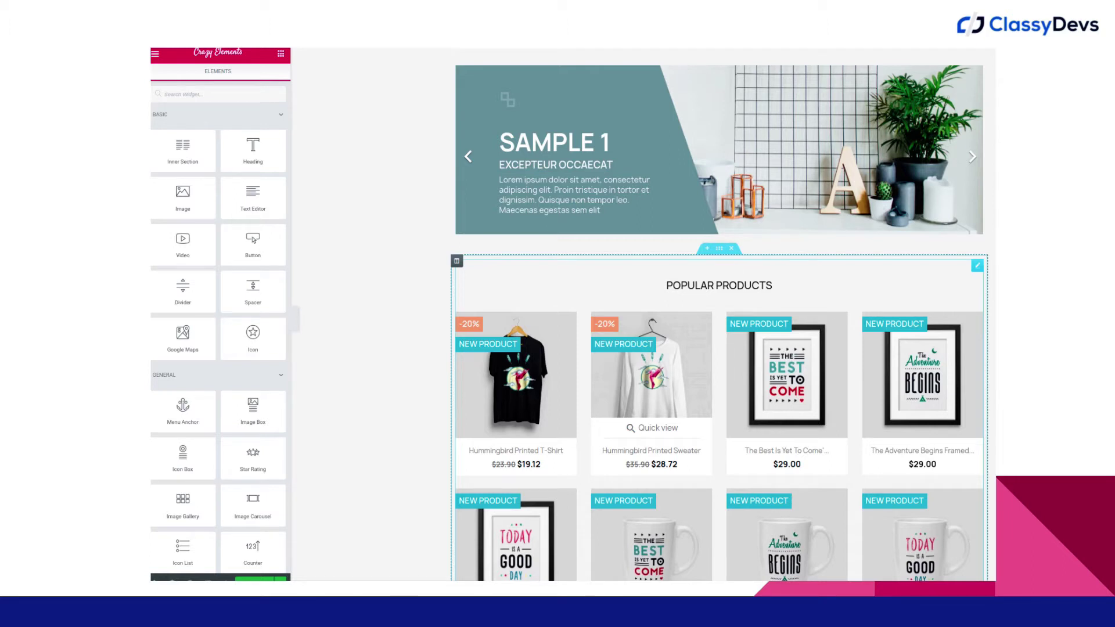
{"action": "key", "text": "F11"}
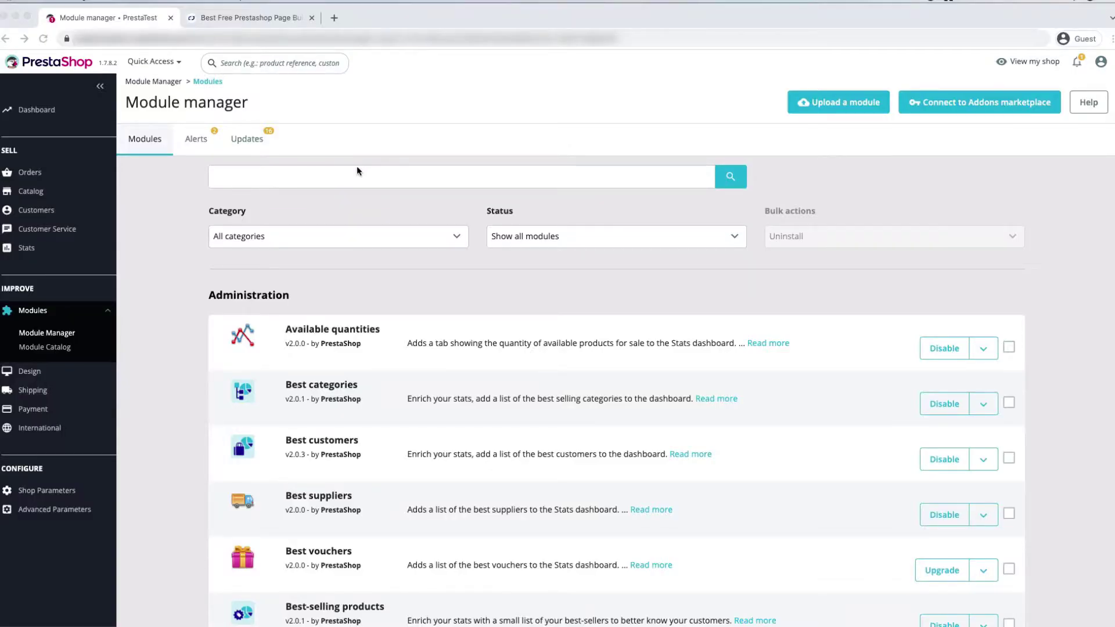
- View the free PrestaShop page builder page at classydevs.com/prestashop-page-builder/ and return to the Module manager
{"action": "left_click", "coordinate": [259, 19]}
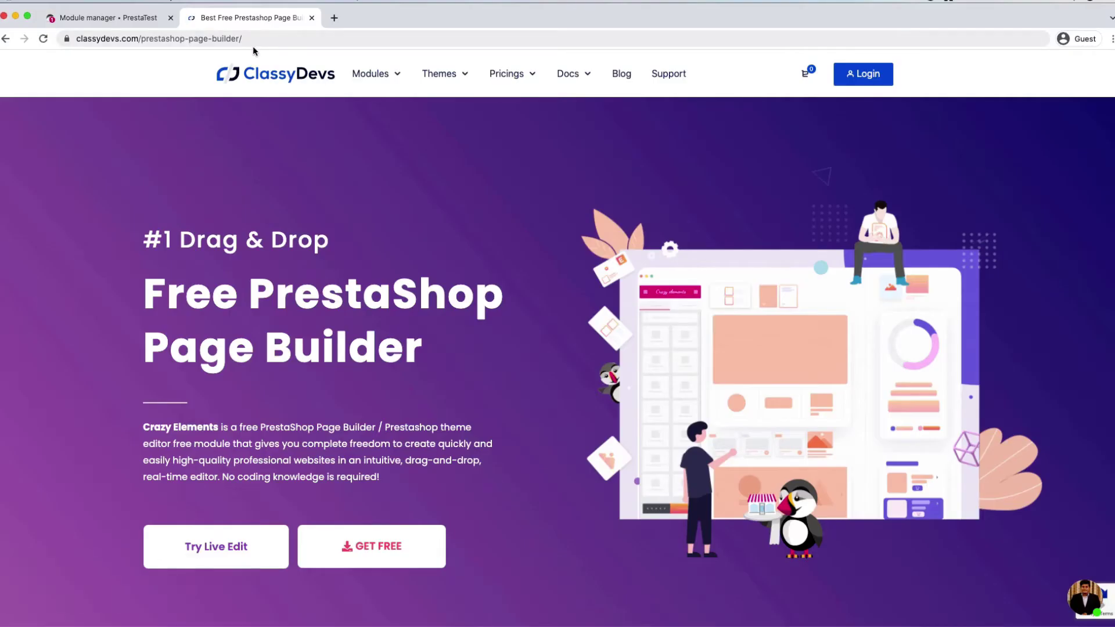
{"action": "left_click", "coordinate": [250, 43]}
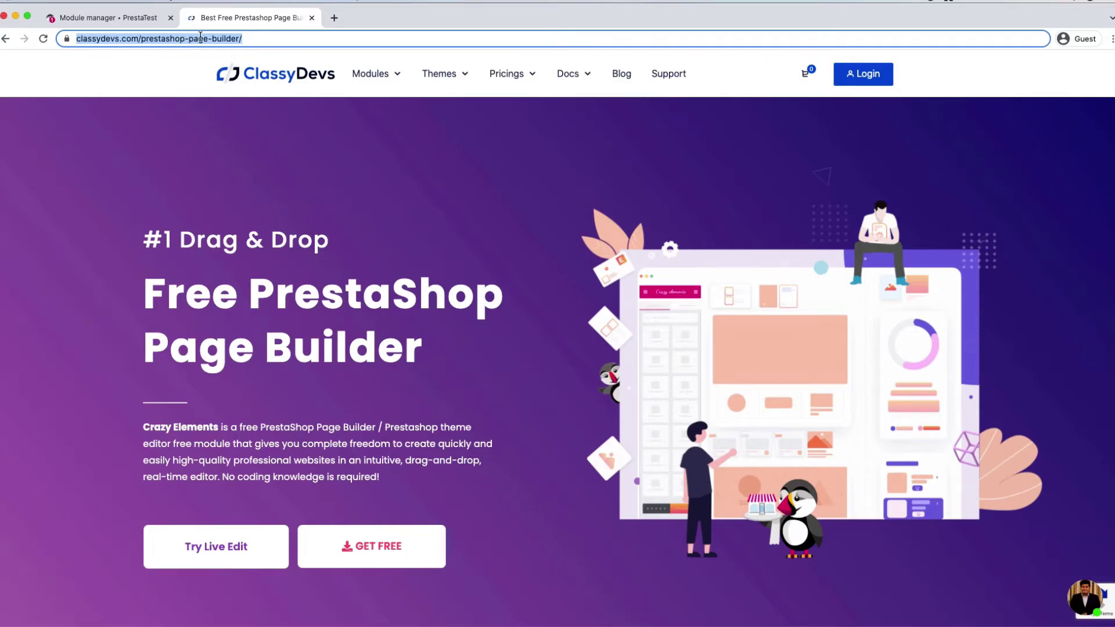
{"action": "left_click", "coordinate": [111, 19]}
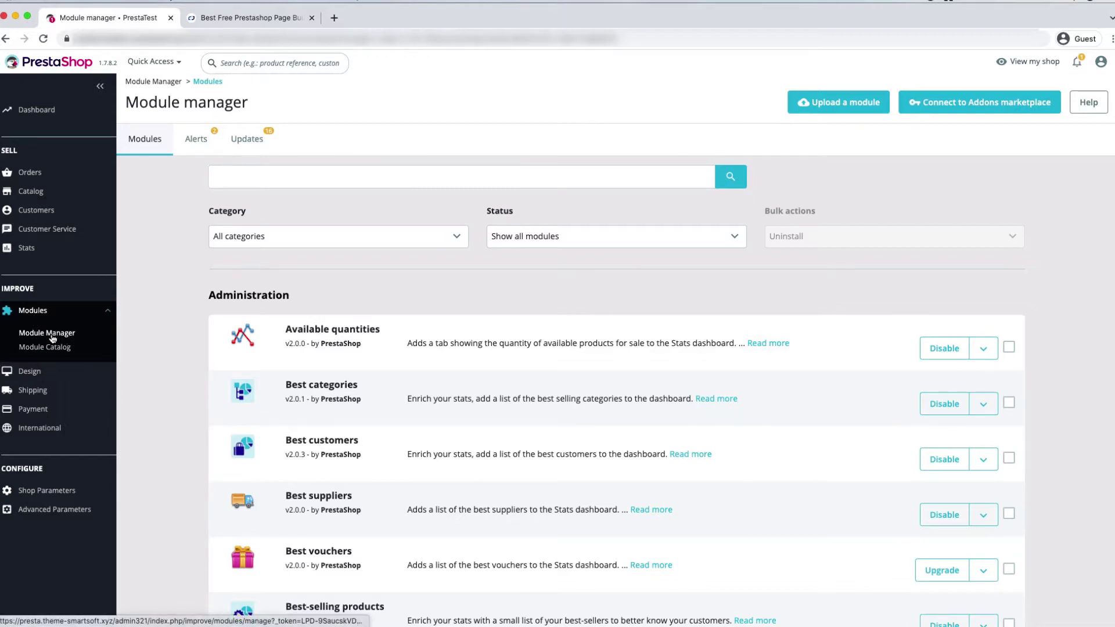
- Upload the module archive crazyelements-2.0.3.zip from the Downloads folder
{"action": "left_click", "coordinate": [848, 105]}
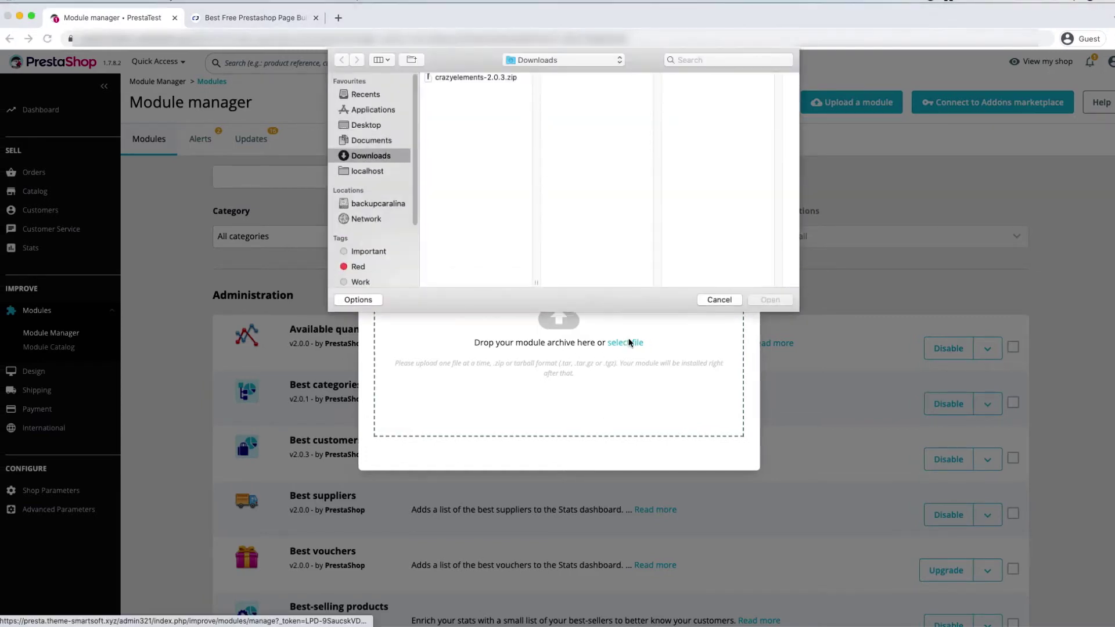
{"action": "left_click", "coordinate": [486, 77]}
{"action": "left_click", "coordinate": [769, 299]}
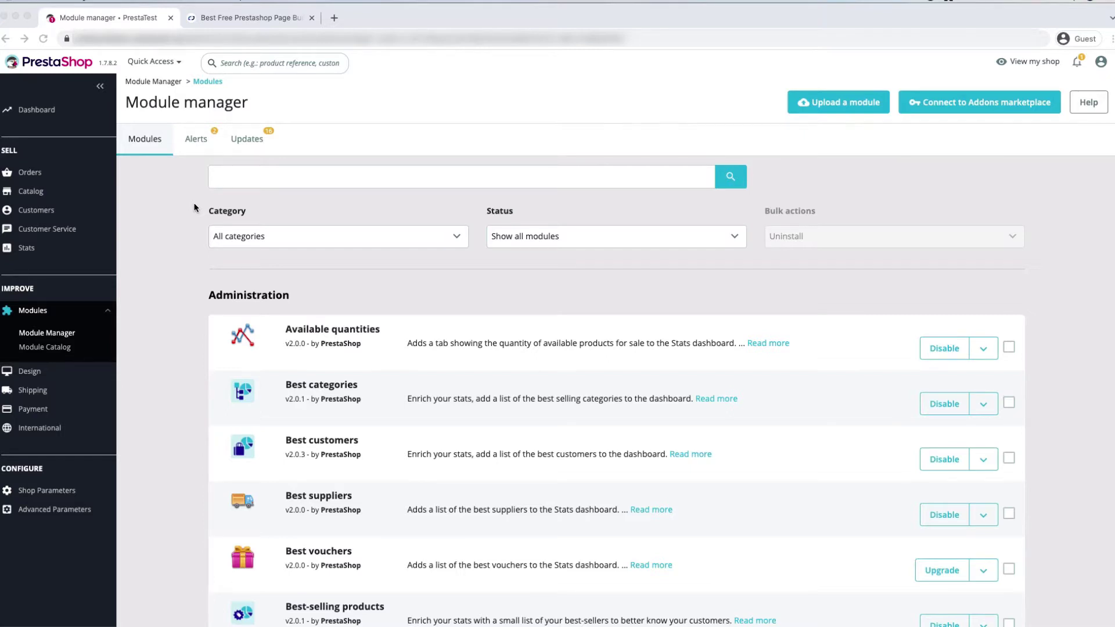
- Search the module catalog for "crazy" and install the Crazyelements Page builder module
{"action": "left_click", "coordinate": [57, 349]}
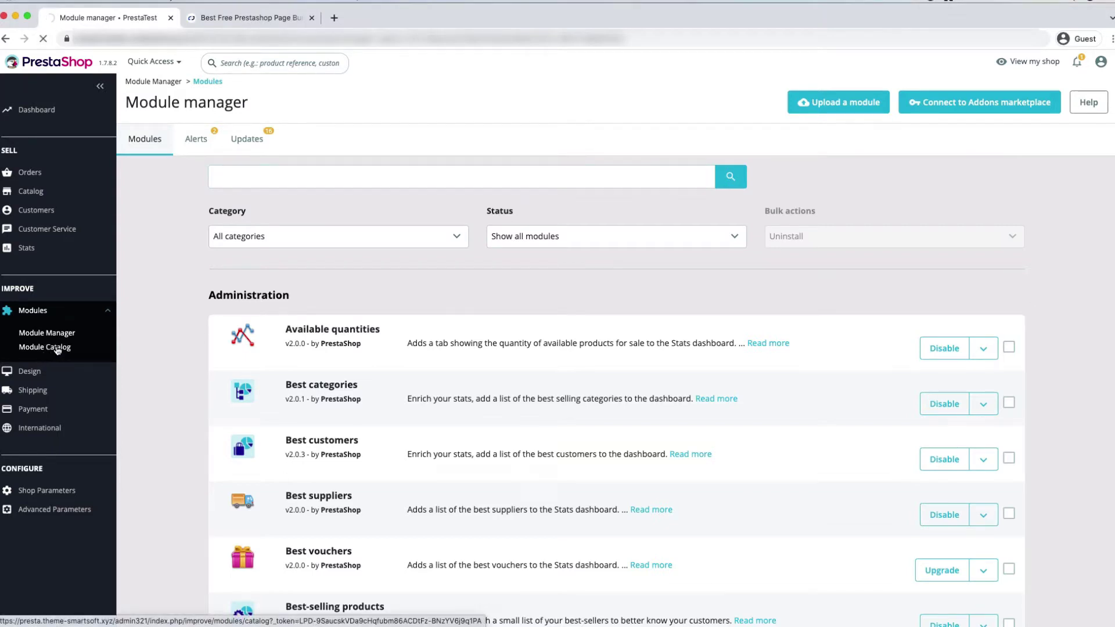
{"action": "left_click", "coordinate": [270, 175]}
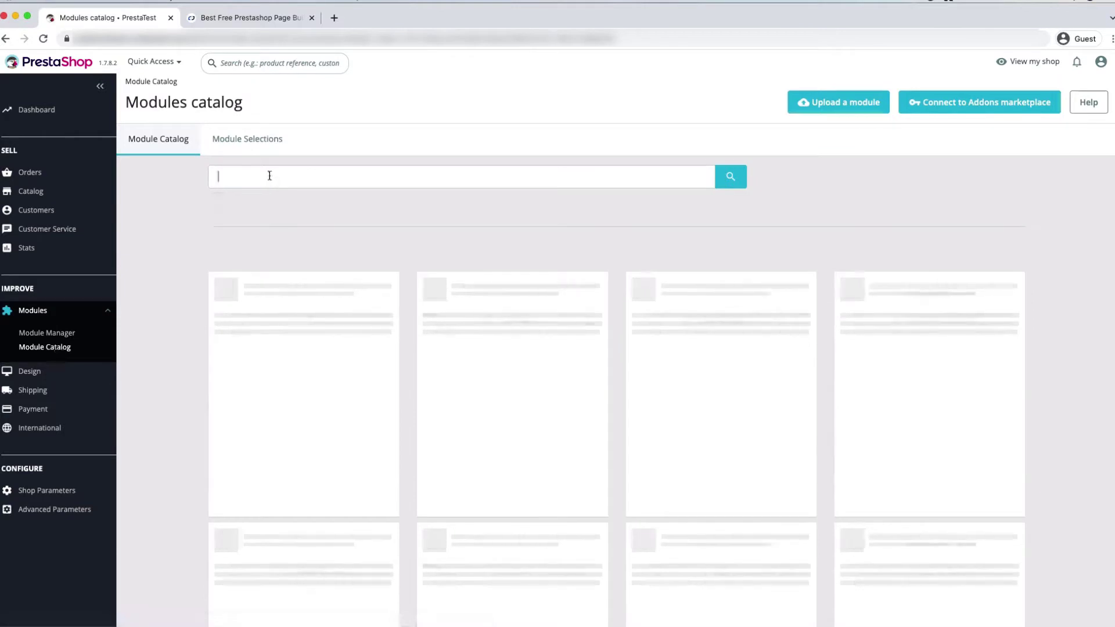
{"action": "type", "text": "crazy"}
{"action": "key", "text": "Return"}
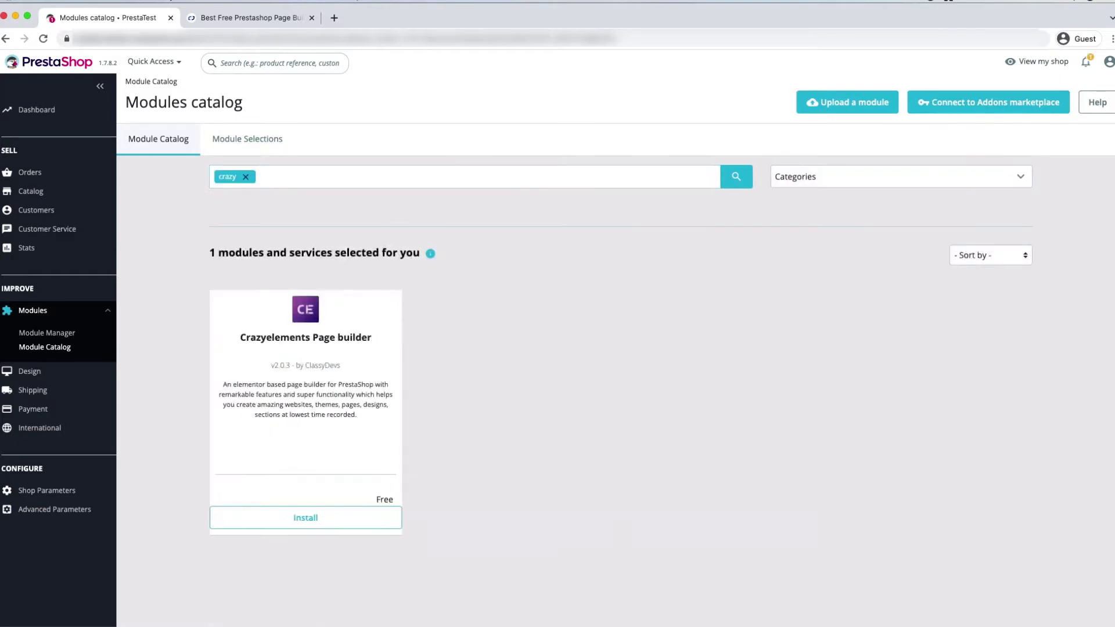
{"action": "left_click", "coordinate": [307, 521]}
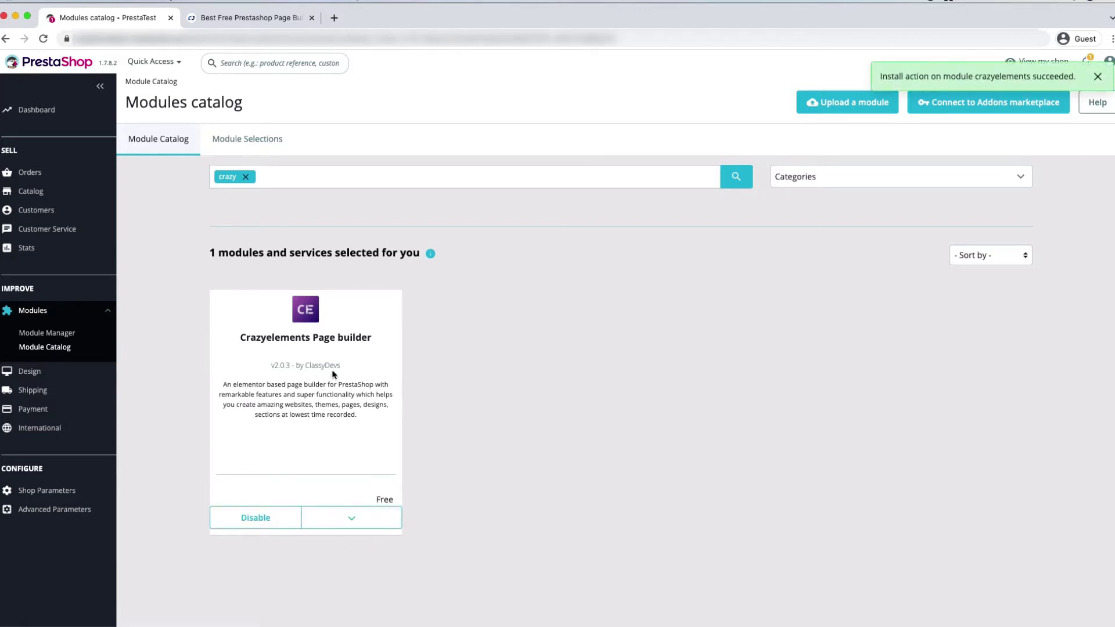
{"action": "left_click", "coordinate": [374, 525]}
{"action": "left_click", "coordinate": [375, 524]}
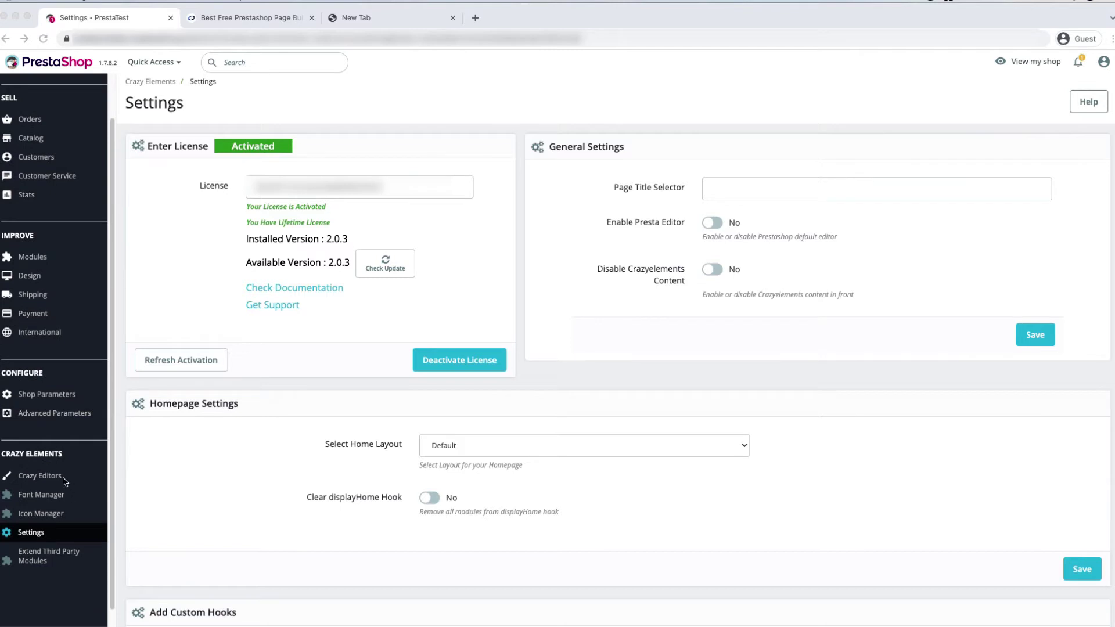
- Create and save a Content Any Where item titled "HomePage By Crazy" on the displayHome hook, staying in its form
{"action": "mouse_move", "coordinate": [58, 480]}
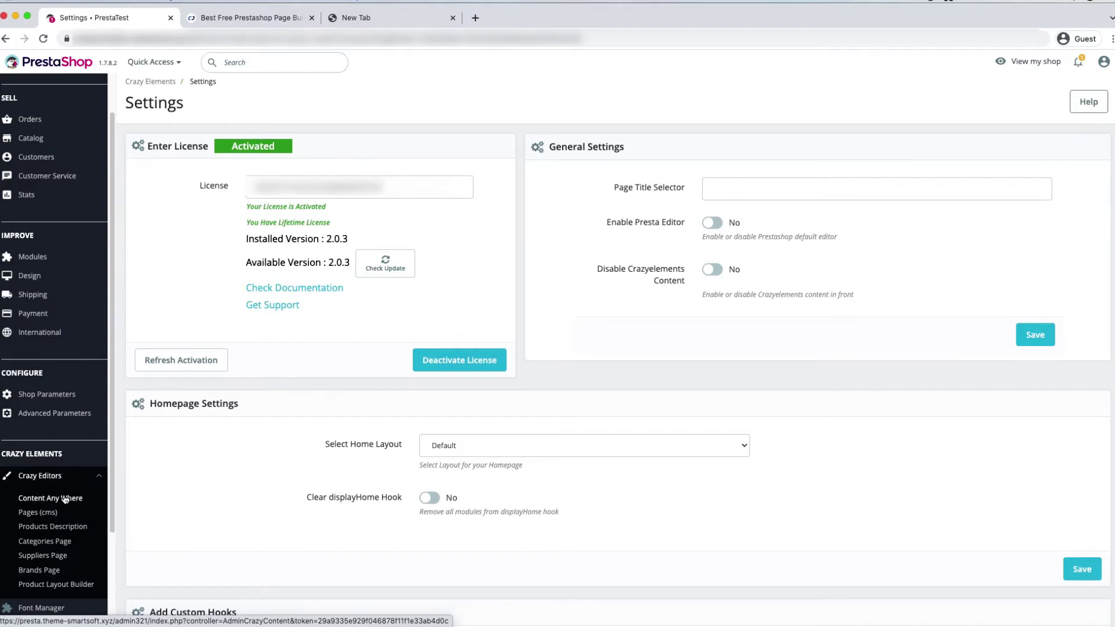
{"action": "left_click", "coordinate": [65, 499]}
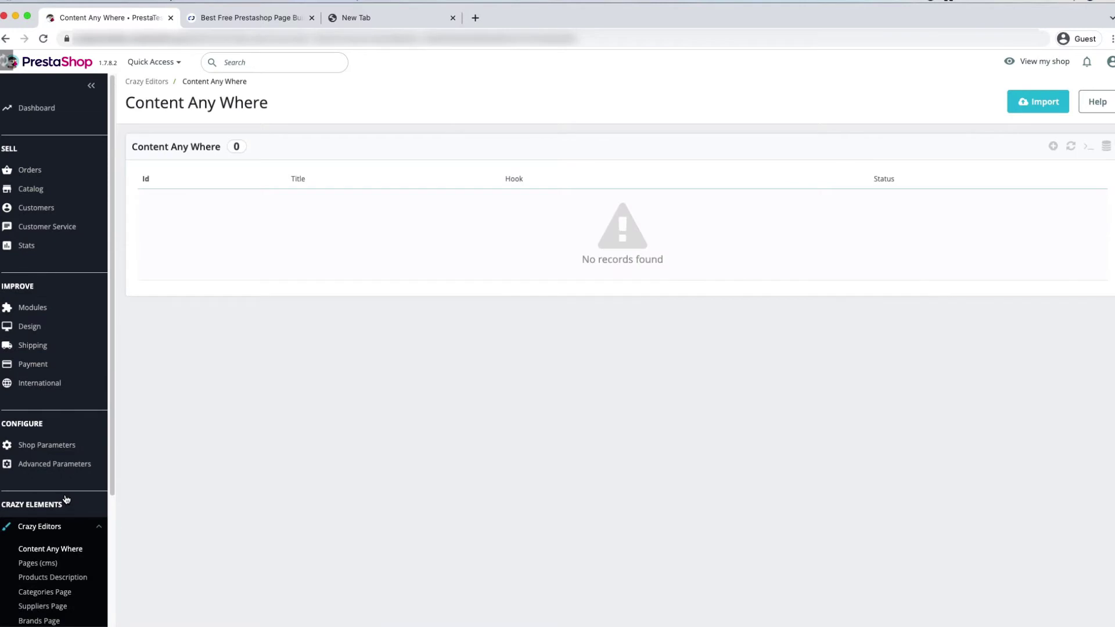
{"action": "left_click", "coordinate": [1053, 146]}
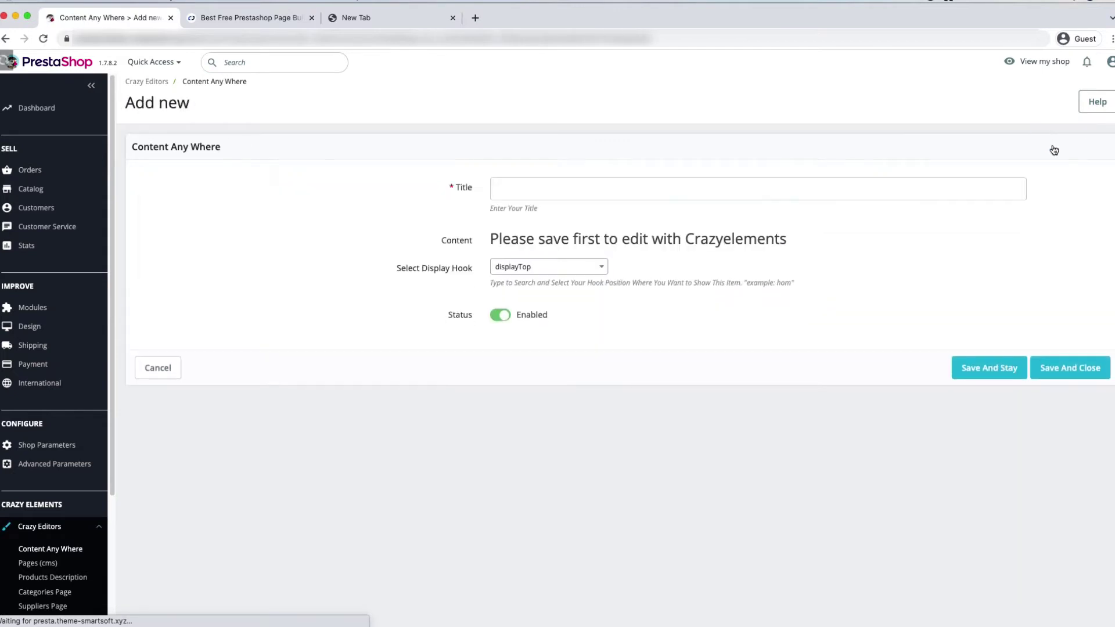
{"action": "left_click", "coordinate": [534, 191]}
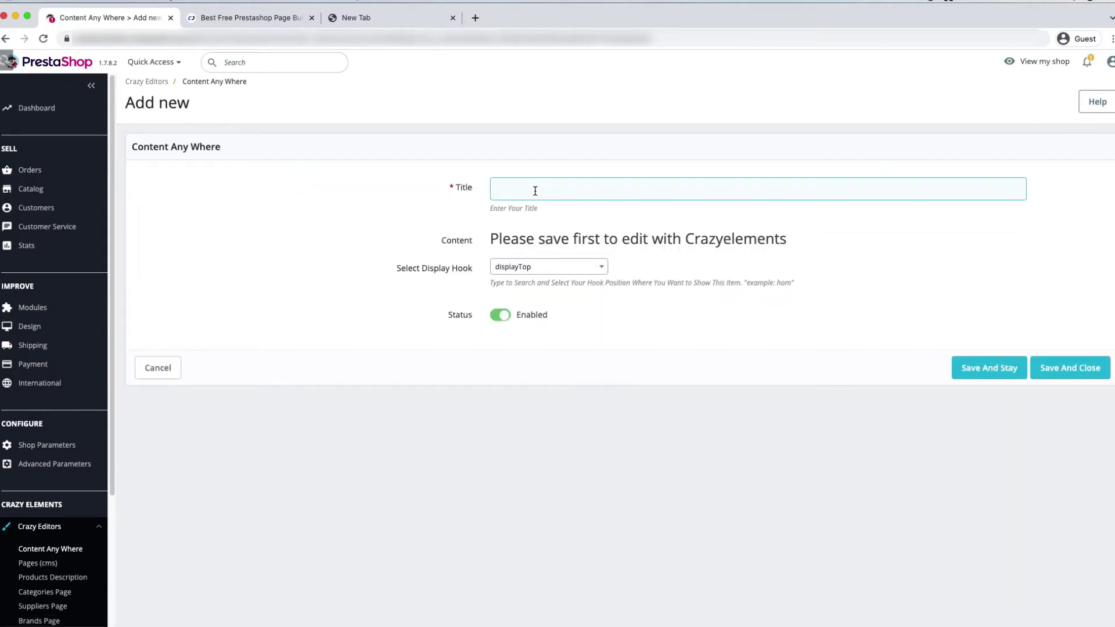
{"action": "type", "text": "HomePage By Crazy"}
{"action": "left_click", "coordinate": [540, 267]}
{"action": "left_click", "coordinate": [554, 343]}
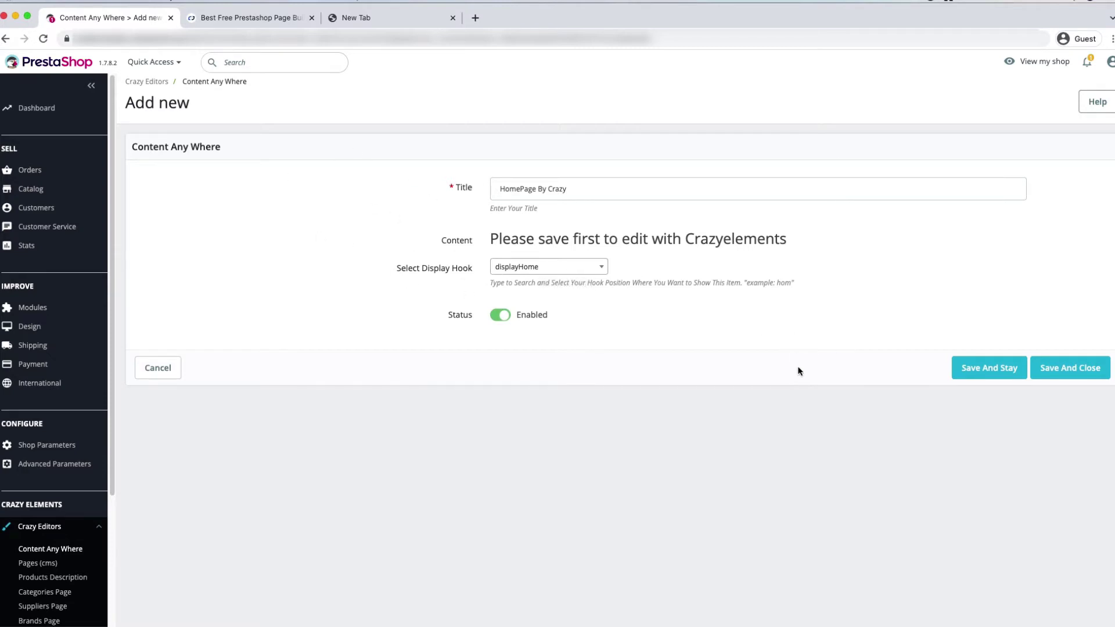
{"action": "left_click", "coordinate": [977, 374]}
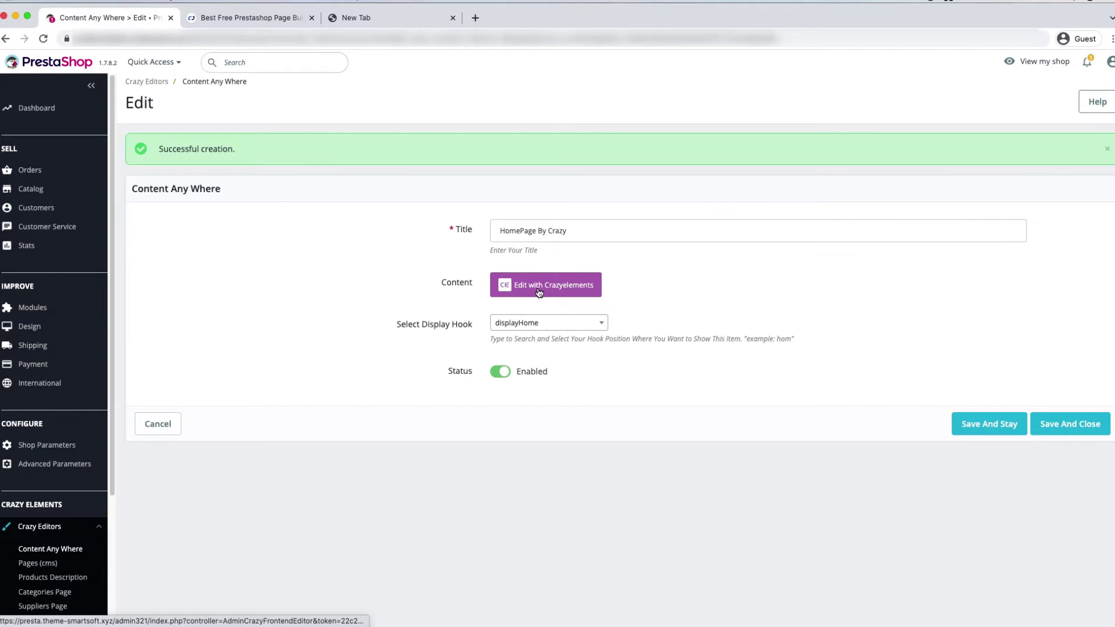
- Open the item in the Crazyelements editor and add a Modules widget with Ps Imageslider below the custom text block
{"action": "left_click", "coordinate": [562, 290]}
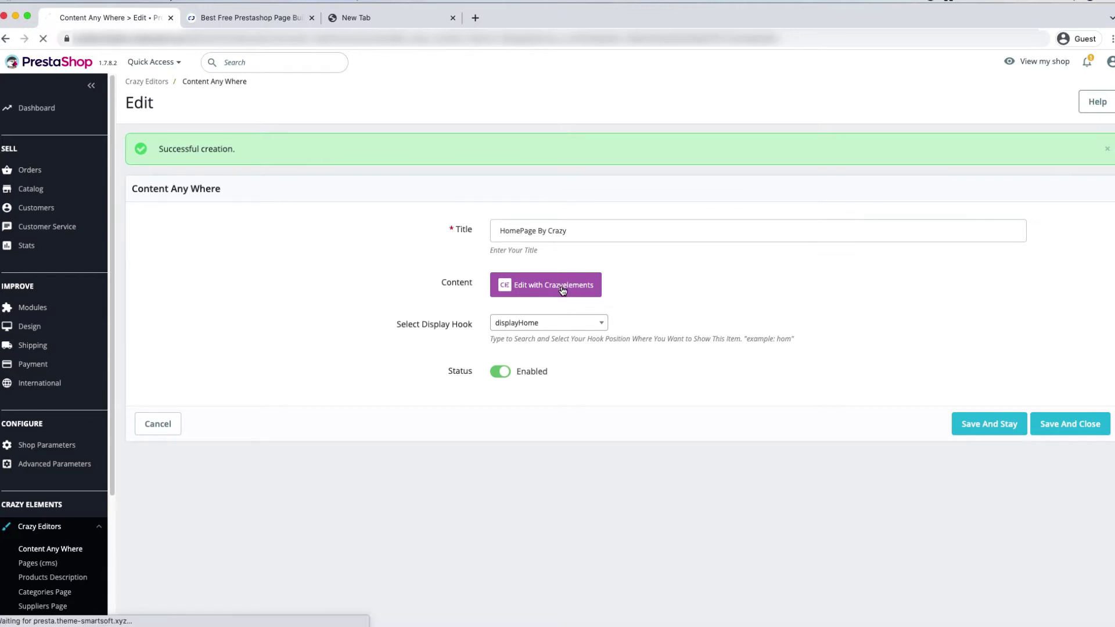
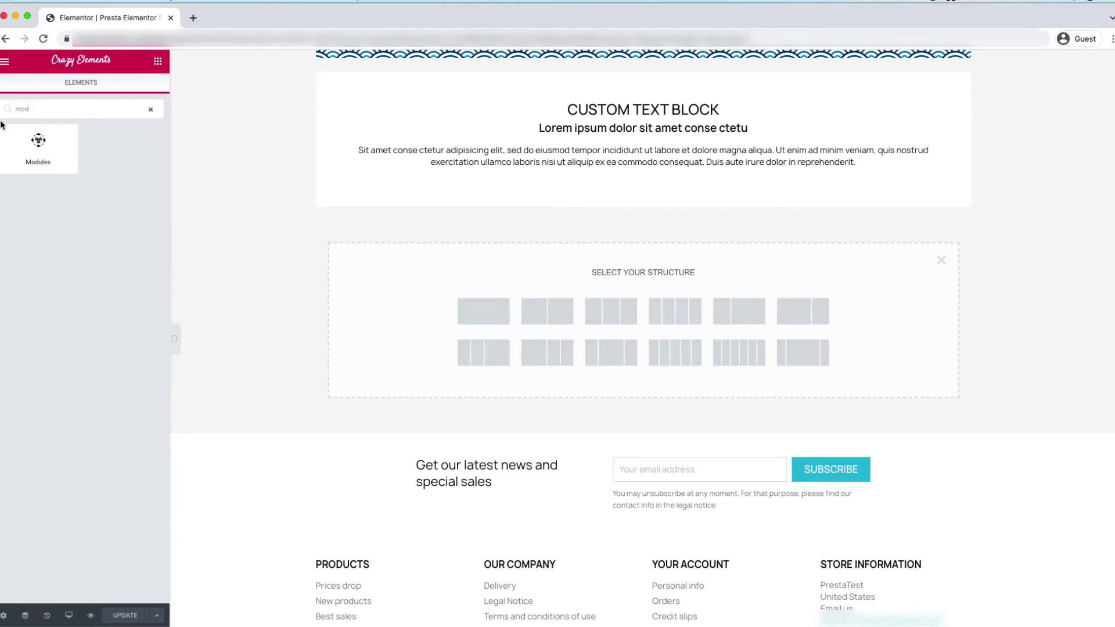
{"action": "left_click_drag", "start_coordinate": [20, 137], "coordinate": [624, 287]}
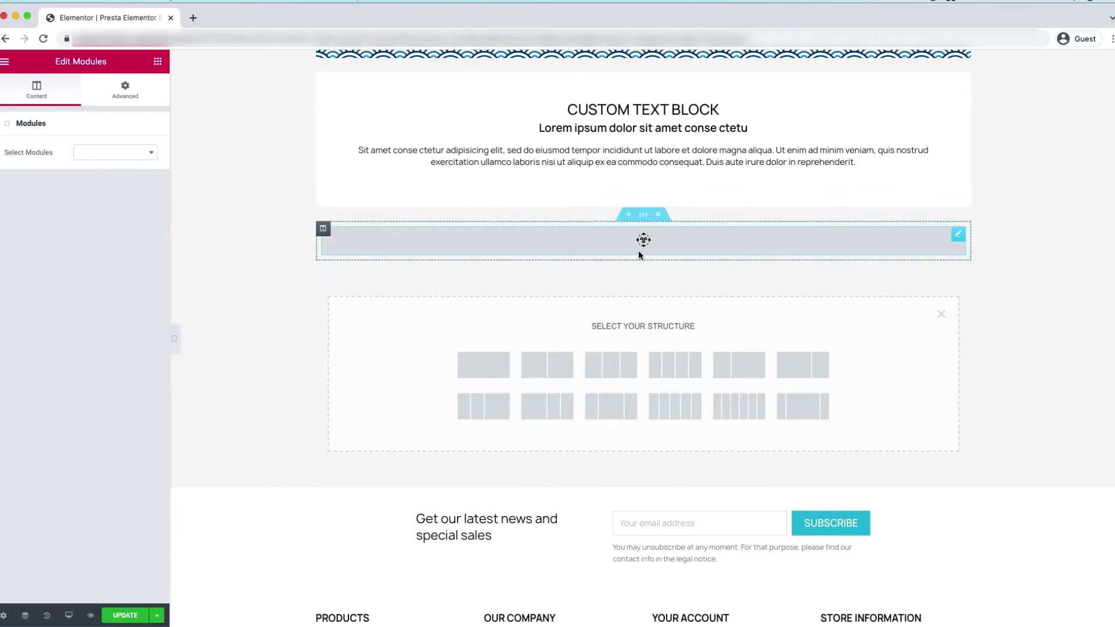
{"action": "scroll", "coordinate": [604, 344], "scroll_direction": "up", "scroll_amount": 15}
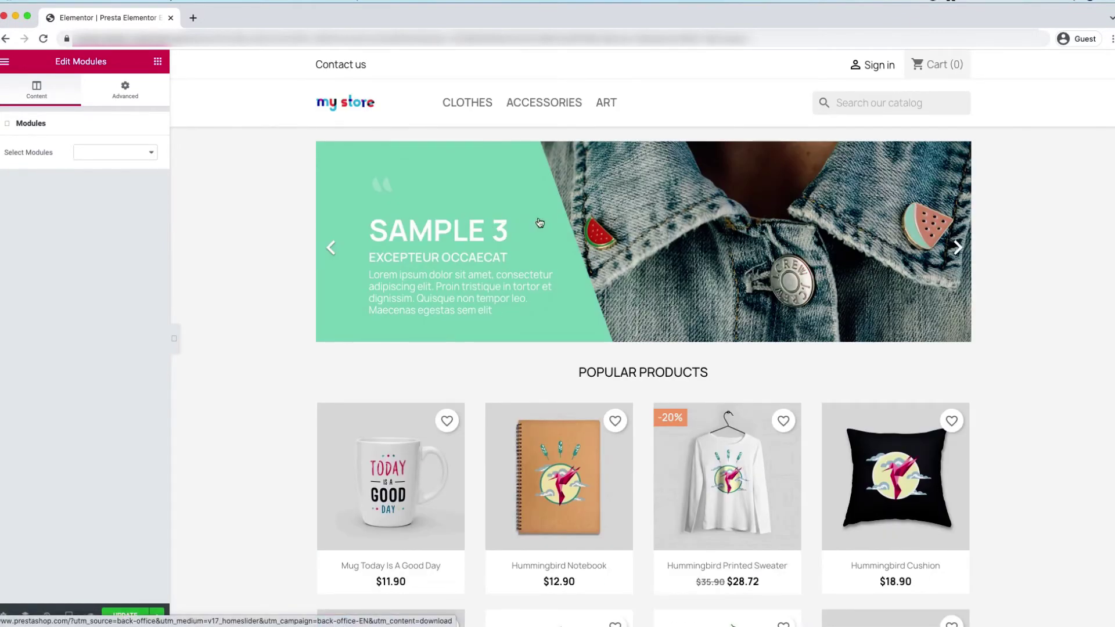
{"action": "scroll", "coordinate": [630, 343], "scroll_direction": "down", "scroll_amount": 15}
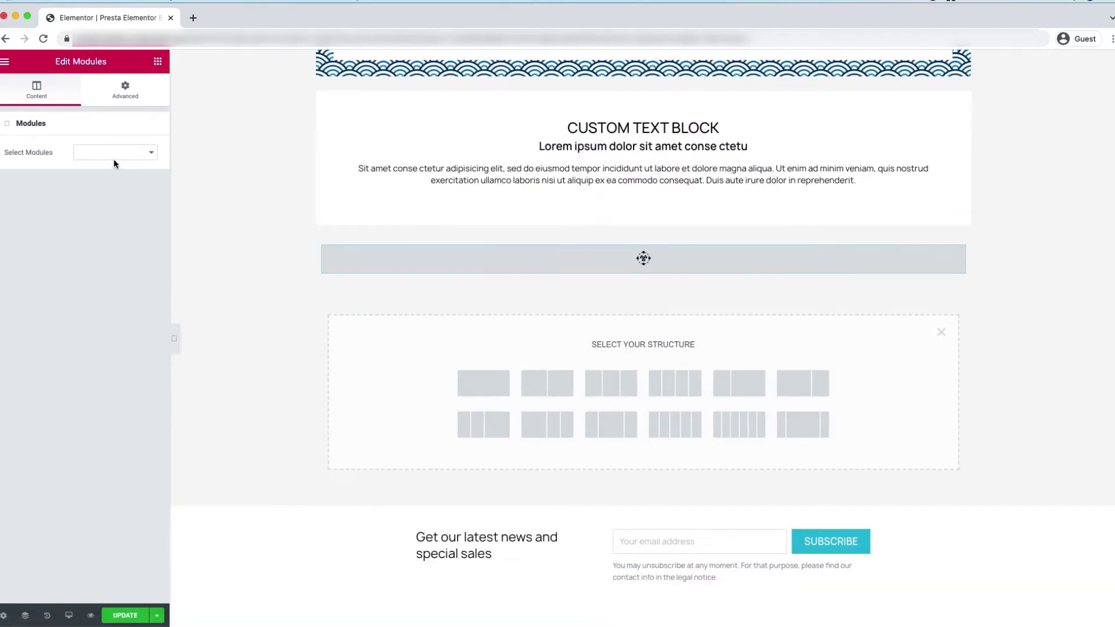
{"action": "left_click", "coordinate": [110, 158]}
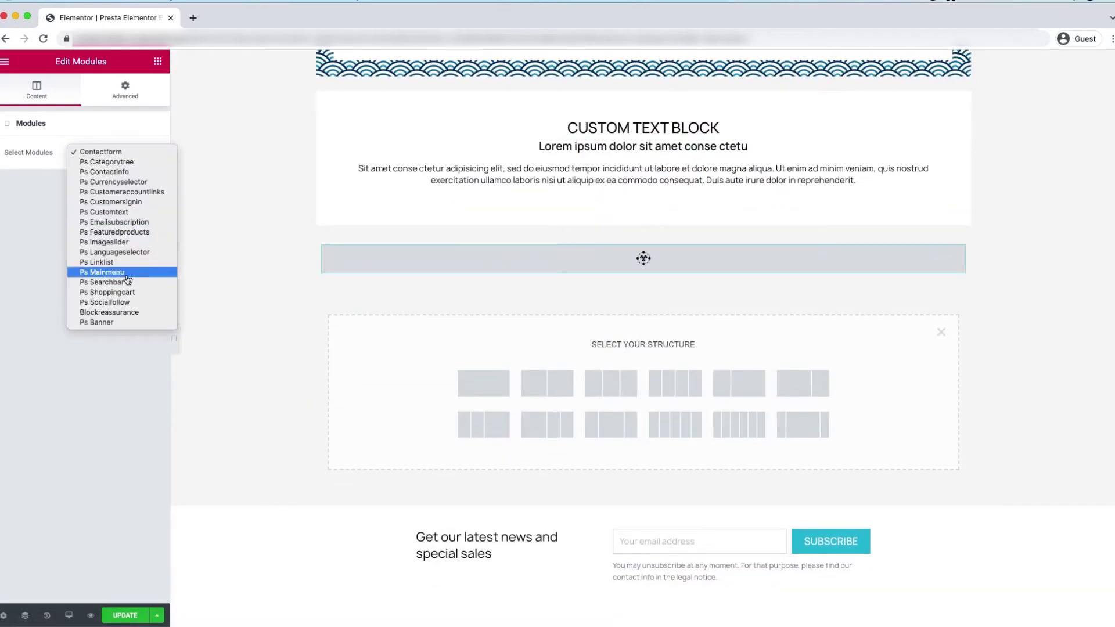
{"action": "left_click", "coordinate": [114, 242]}
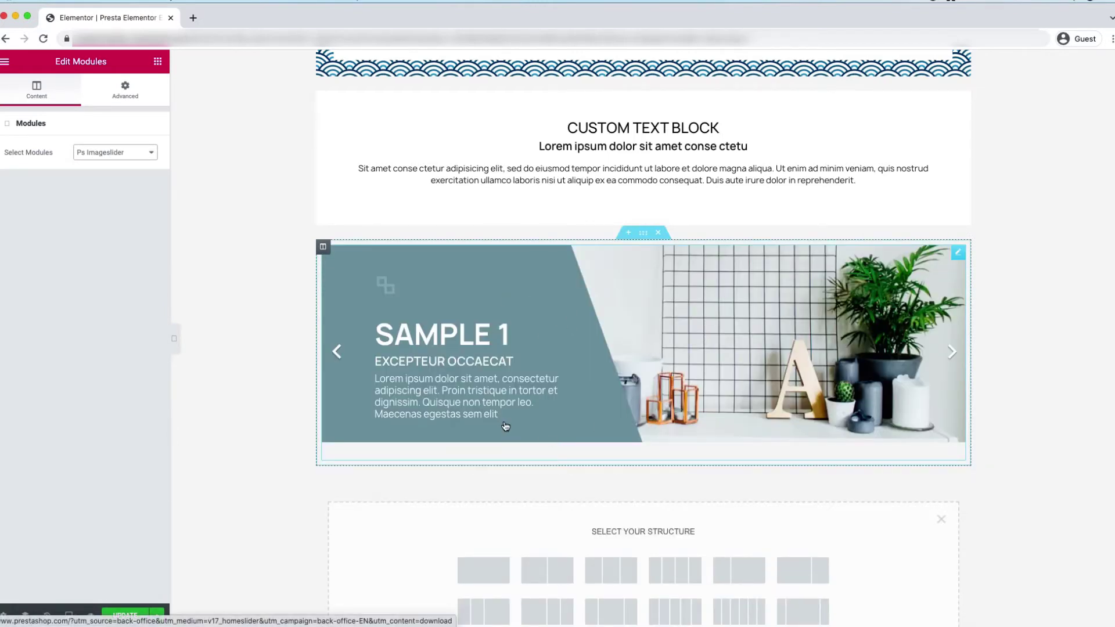
- Add an empty single-column section directly below the Ps Imageslider widget on the homepage
{"action": "scroll", "coordinate": [522, 429], "scroll_direction": "down", "scroll_amount": 2}
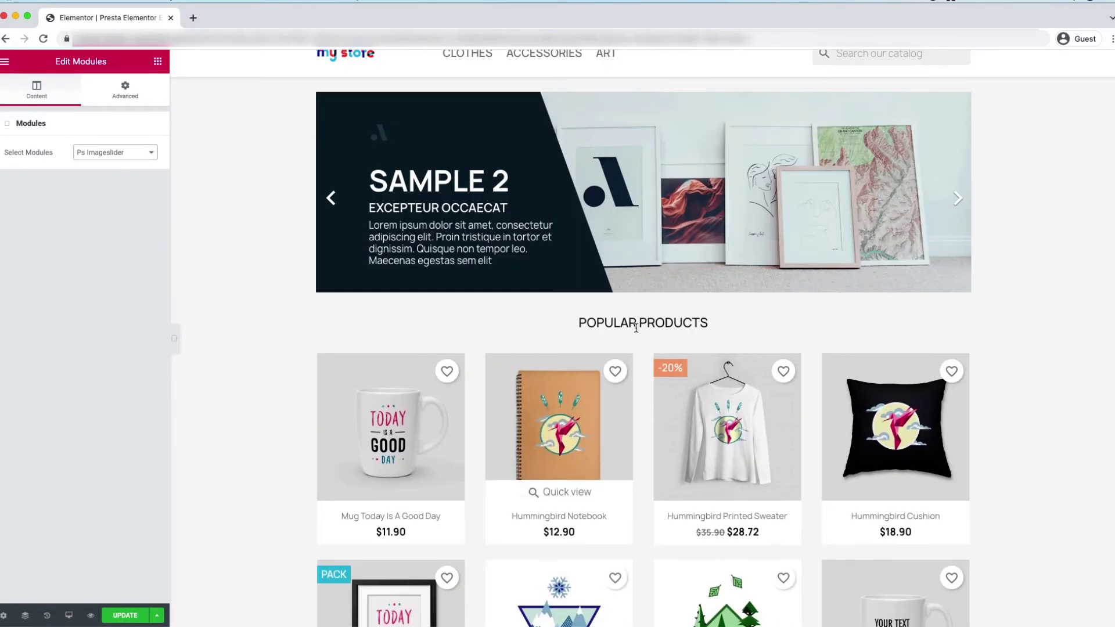
{"action": "scroll", "coordinate": [639, 349], "scroll_direction": "down", "scroll_amount": 9}
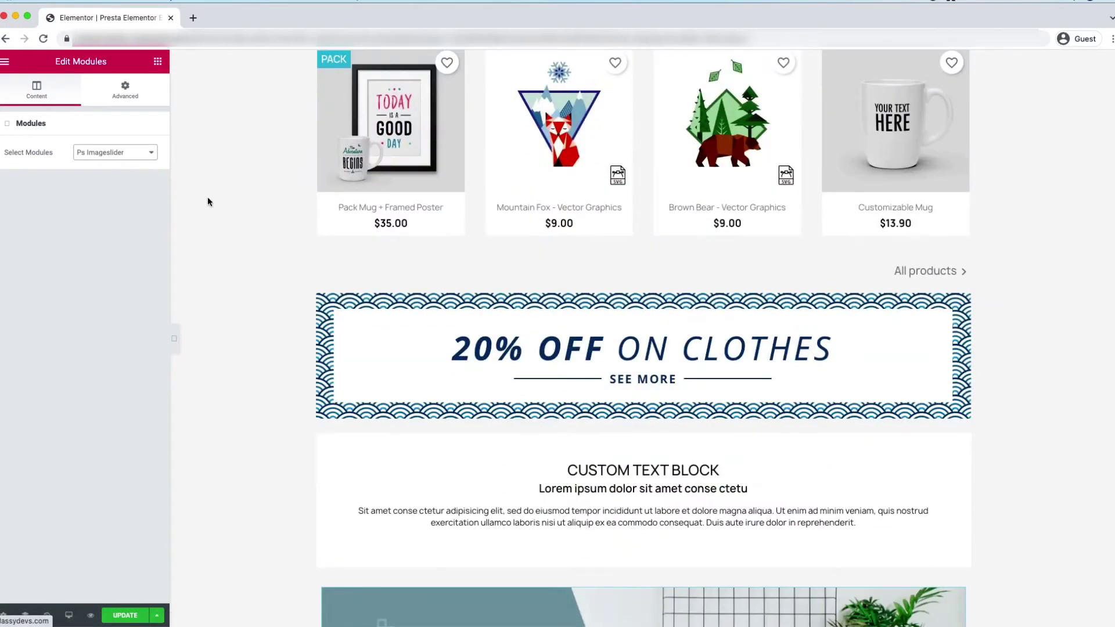
{"action": "scroll", "coordinate": [685, 451], "scroll_direction": "down", "scroll_amount": 9}
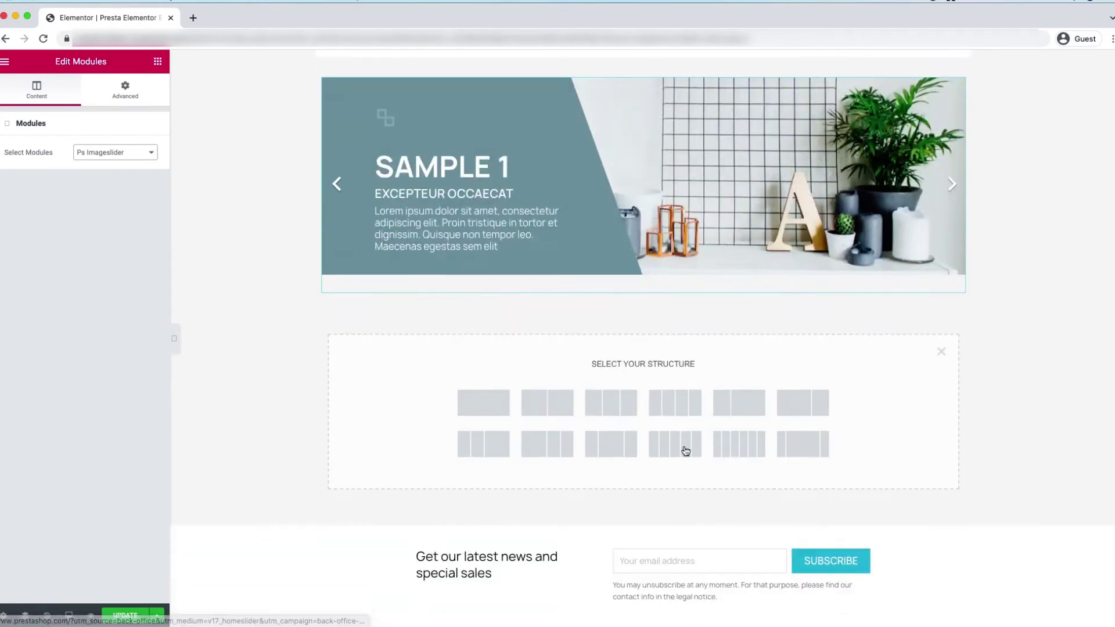
{"action": "left_click", "coordinate": [482, 402]}
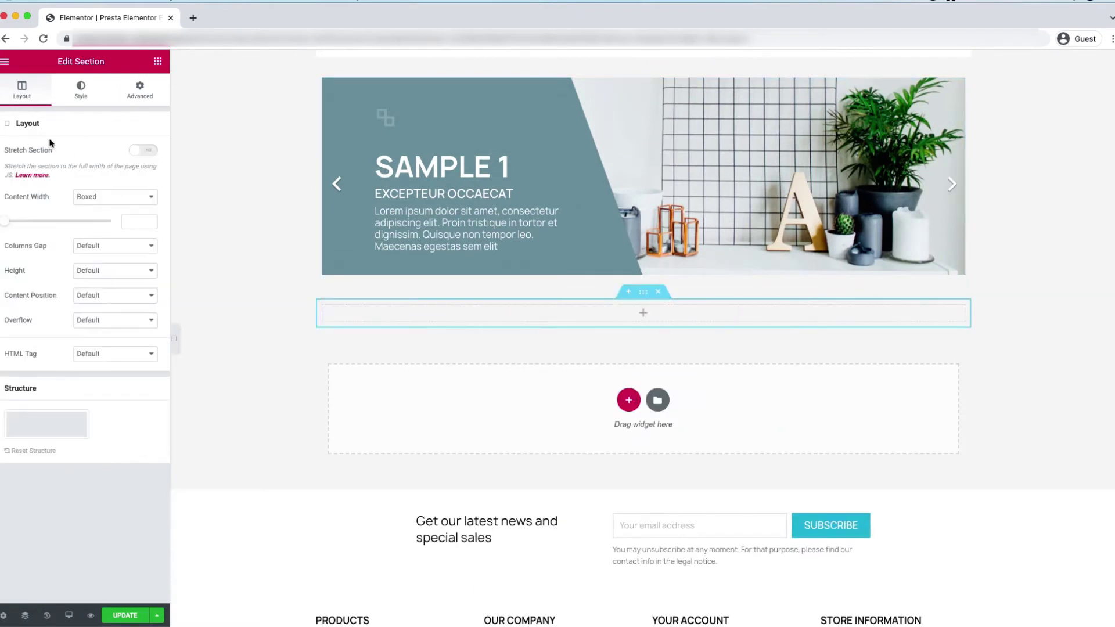
- Find the Modules widget with "mod", place it in the empty section below the slider and set its module to Ps Featuredproducts
{"action": "left_click", "coordinate": [158, 61]}
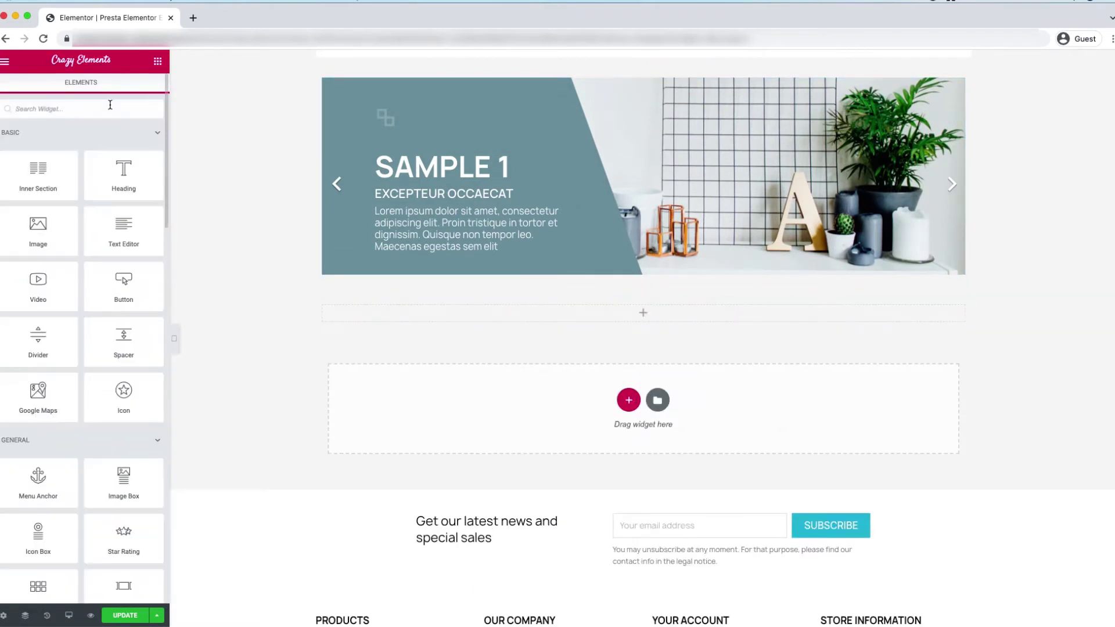
{"action": "type", "text": "mod"}
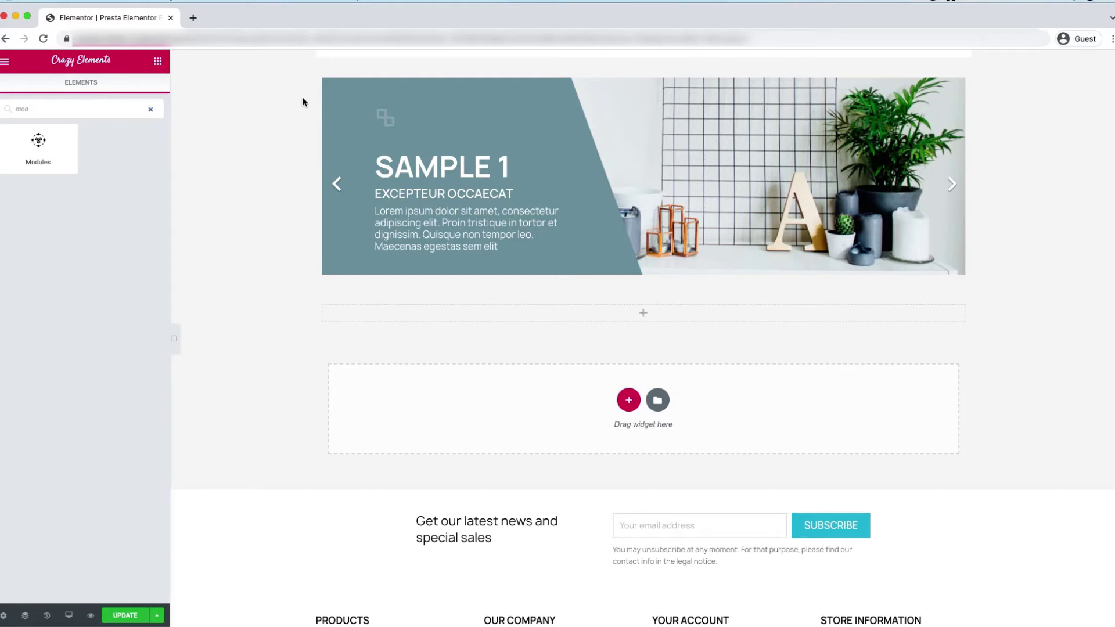
{"action": "left_click_drag", "start_coordinate": [64, 156], "coordinate": [611, 305]}
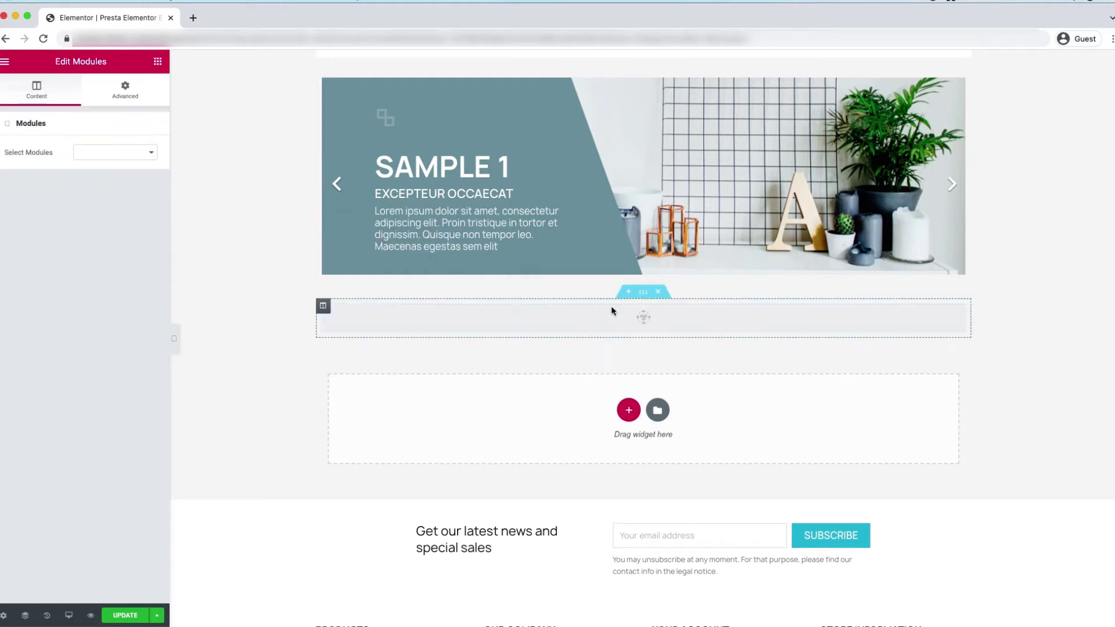
{"action": "left_click", "coordinate": [117, 152]}
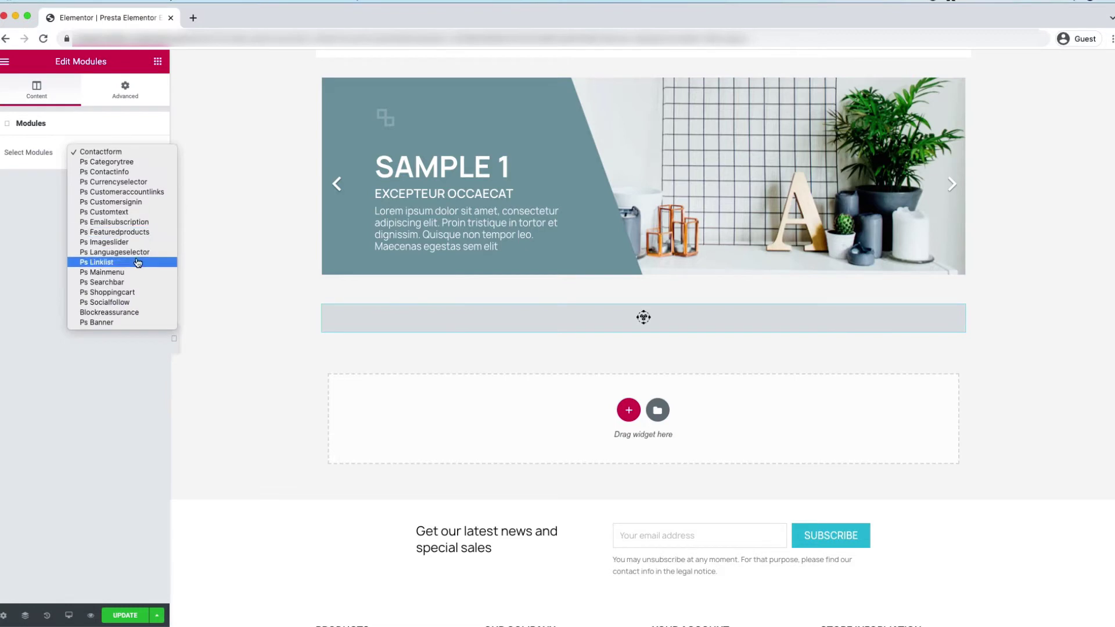
{"action": "key", "text": "End"}
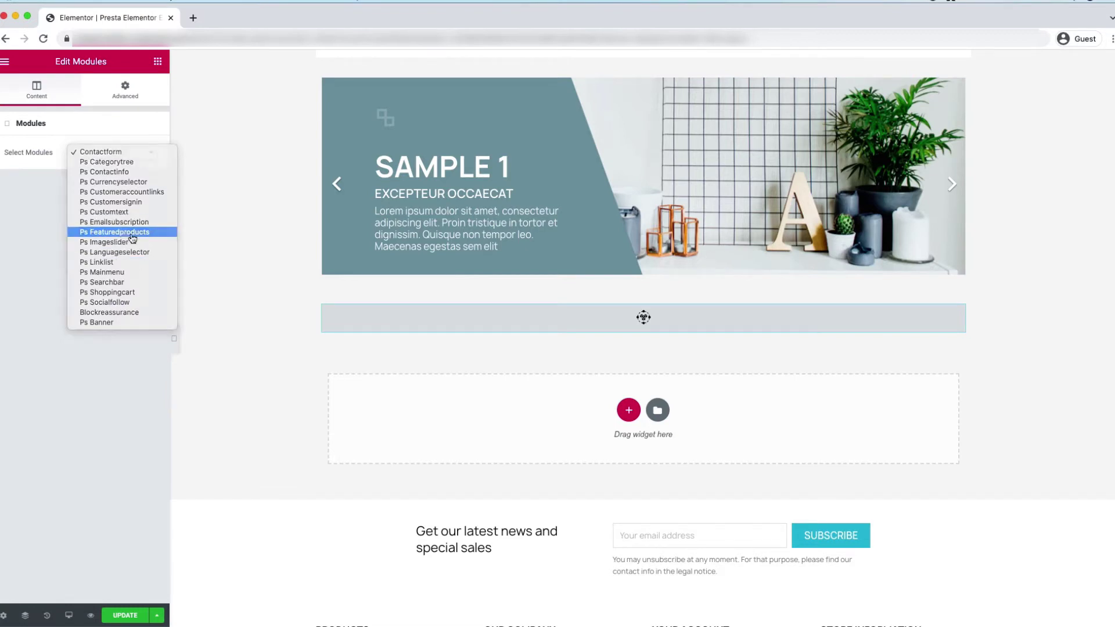
{"action": "left_click", "coordinate": [119, 231]}
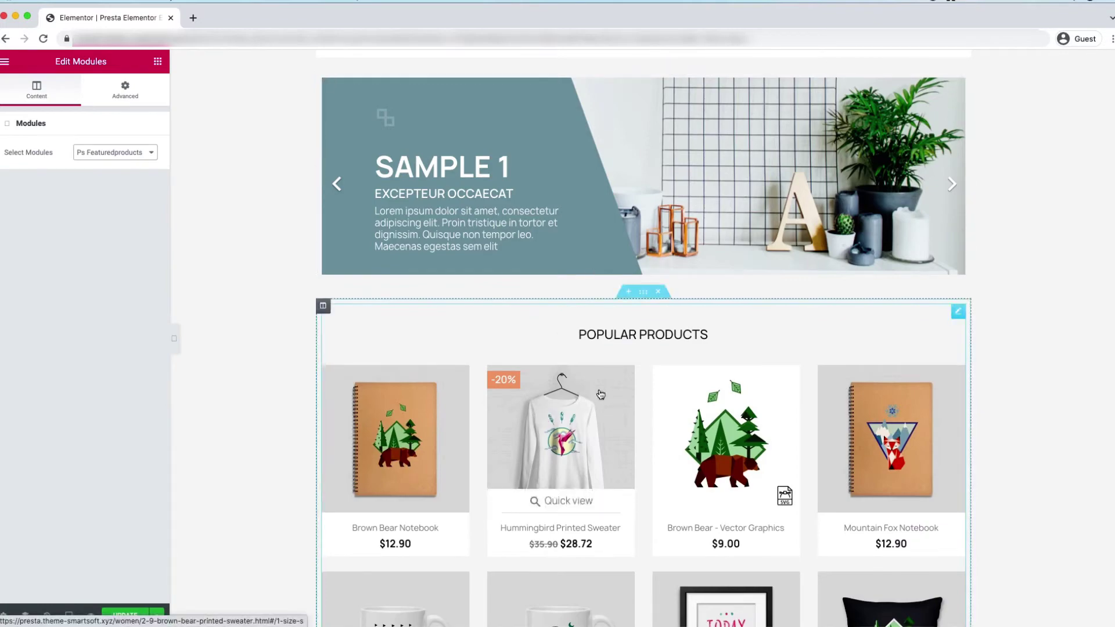
- Add an empty single-column section below the Ps Featuredproducts widget
{"action": "scroll", "coordinate": [601, 394], "scroll_direction": "down", "scroll_amount": 20}
{"action": "scroll", "coordinate": [585, 345], "scroll_direction": "up", "scroll_amount": 1}
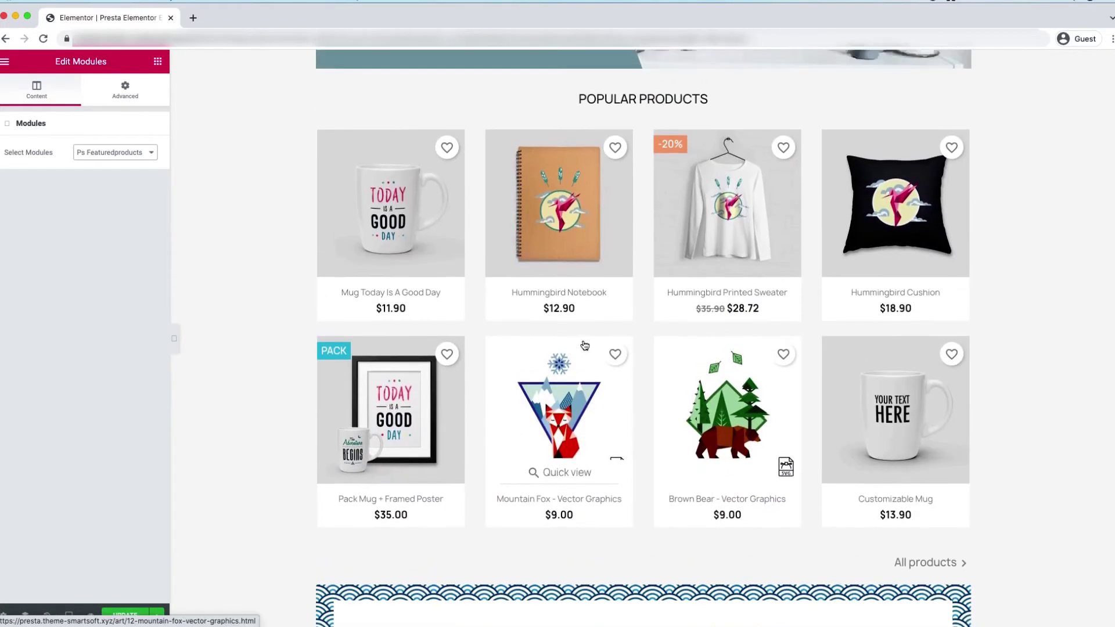
{"action": "scroll", "coordinate": [584, 346], "scroll_direction": "down", "scroll_amount": 5}
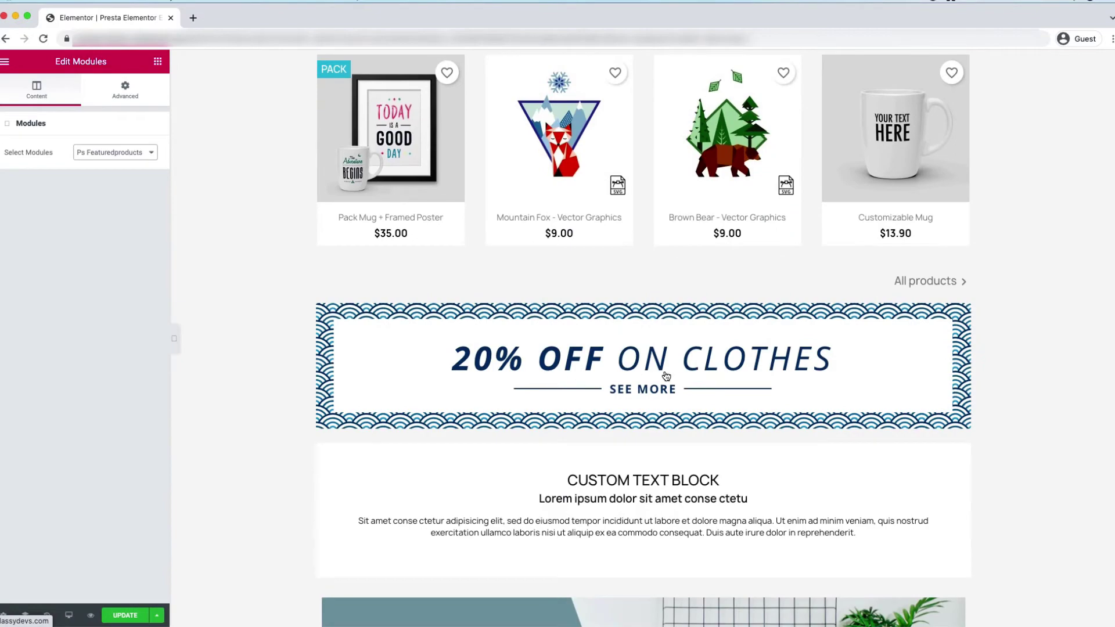
{"action": "scroll", "coordinate": [650, 377], "scroll_direction": "down", "scroll_amount": 8}
{"action": "scroll", "coordinate": [651, 378], "scroll_direction": "down", "scroll_amount": 10}
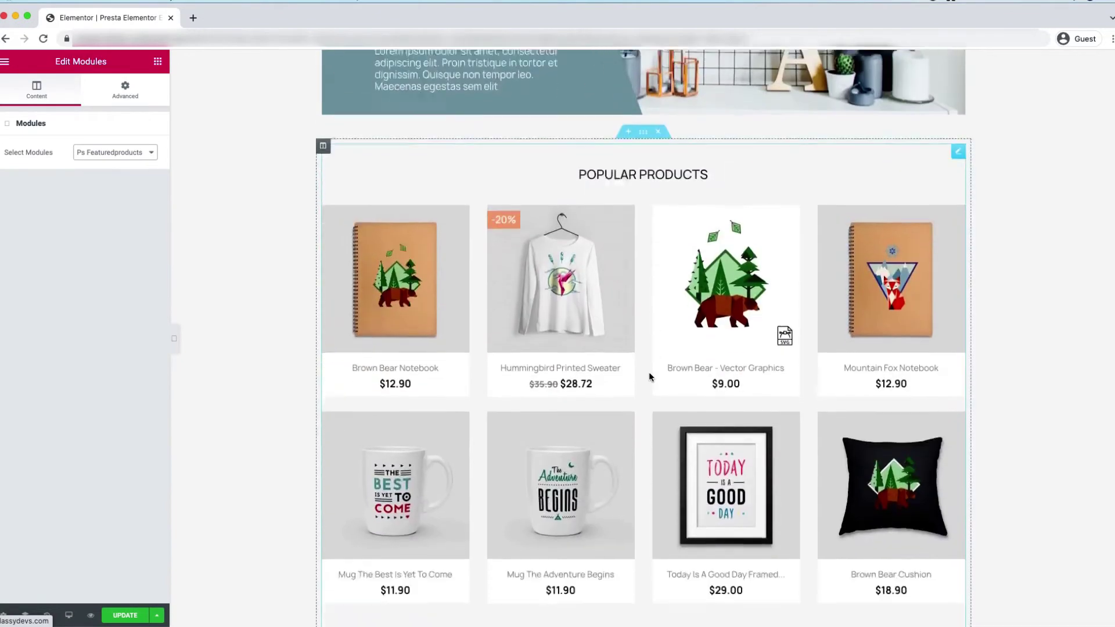
{"action": "left_click", "coordinate": [627, 341]}
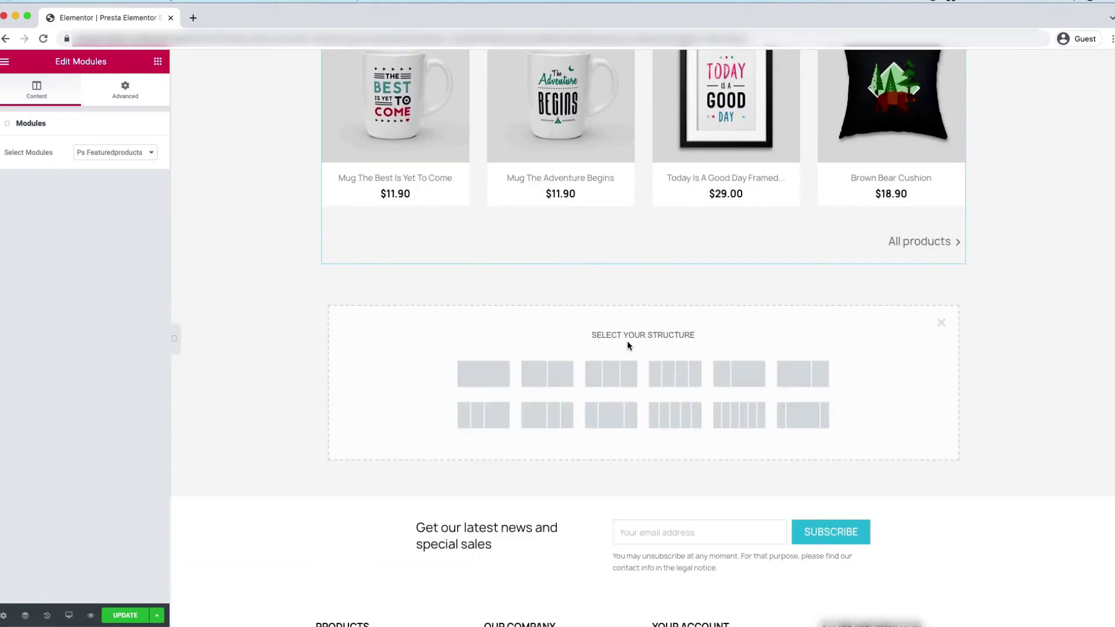
{"action": "left_click", "coordinate": [505, 375]}
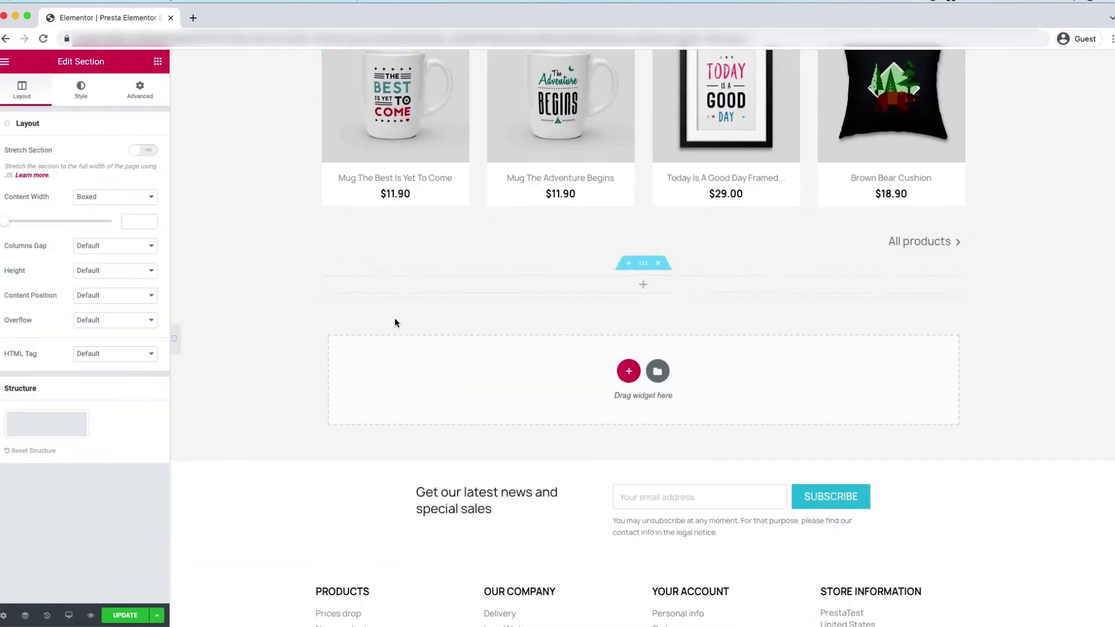
- Place a Modules widget in the empty section below the featured products and set its module to Ps Banner
{"action": "left_click", "coordinate": [163, 62]}
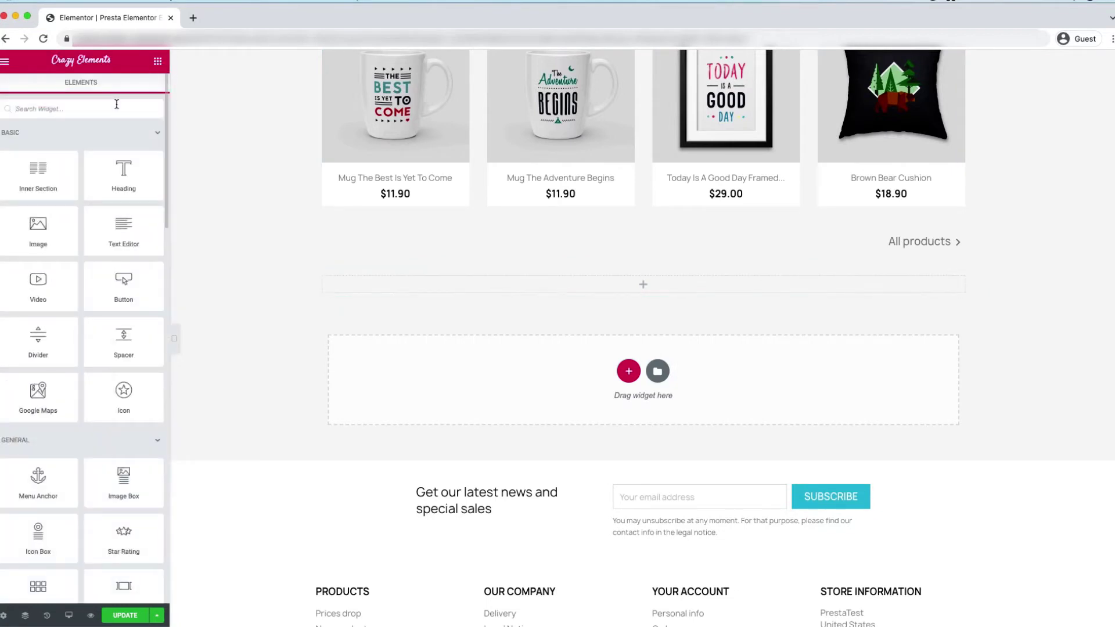
{"action": "left_click", "coordinate": [117, 104]}
{"action": "type", "text": "mo"}
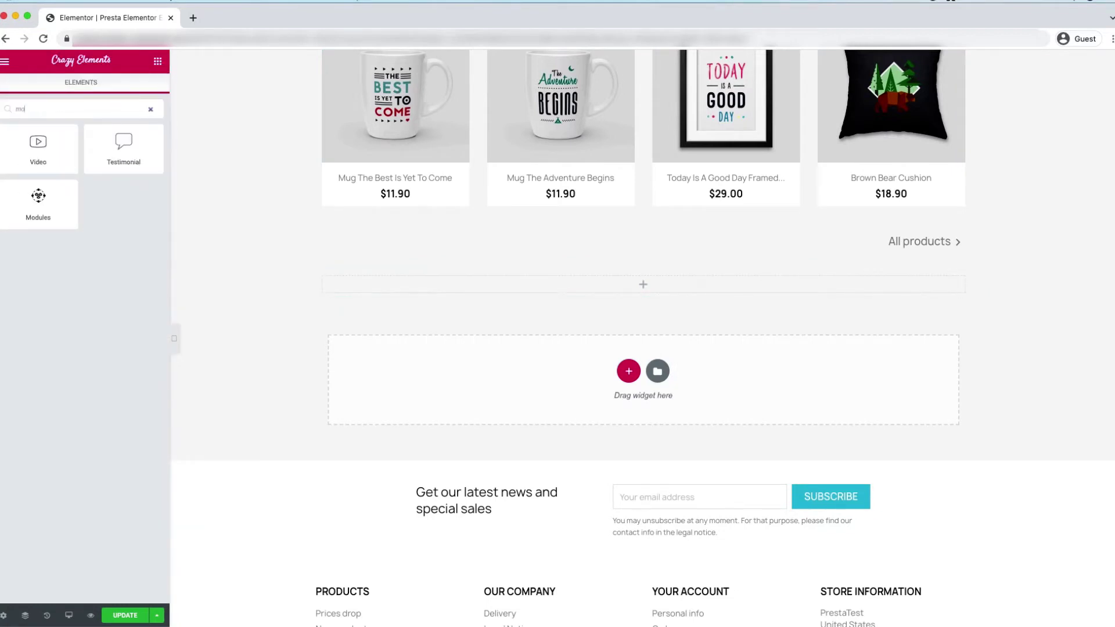
{"action": "left_click_drag", "start_coordinate": [33, 180], "coordinate": [627, 285]}
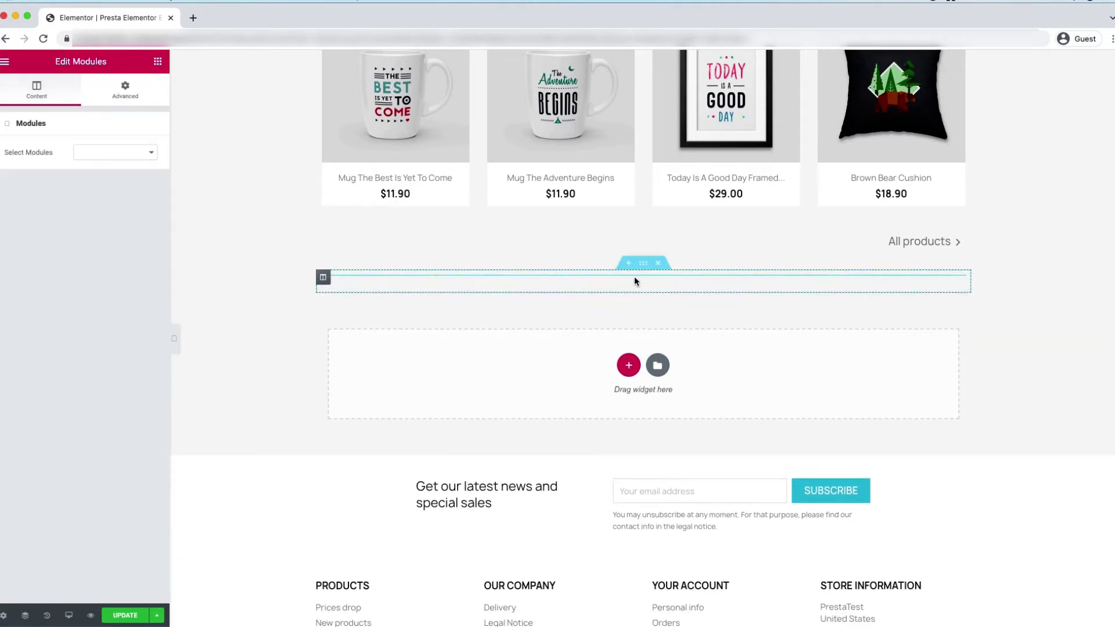
{"action": "left_click", "coordinate": [108, 154]}
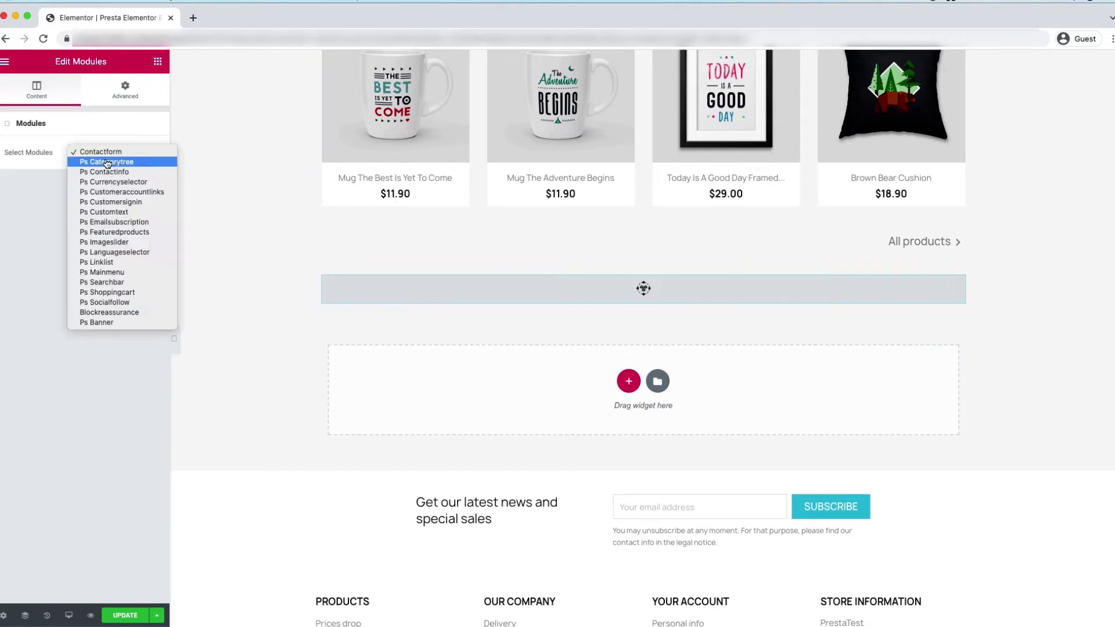
{"action": "left_click", "coordinate": [111, 322]}
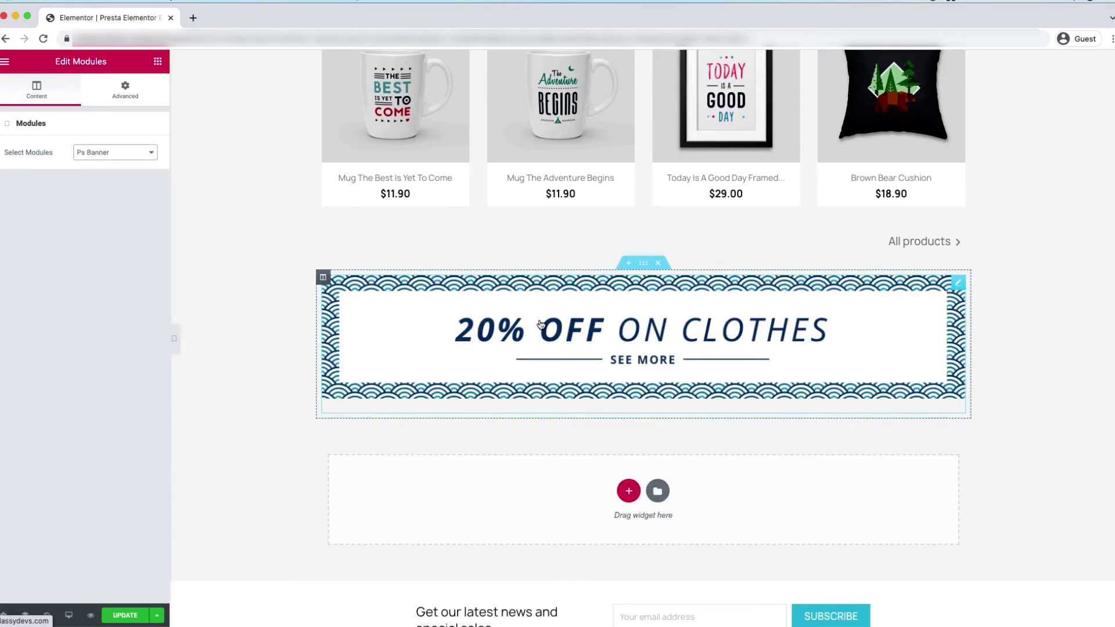
- Add another Modules widget in a new section below the Ps Banner widget and set its module to Ps Customtext
{"action": "scroll", "coordinate": [415, 270], "scroll_direction": "up", "scroll_amount": 15}
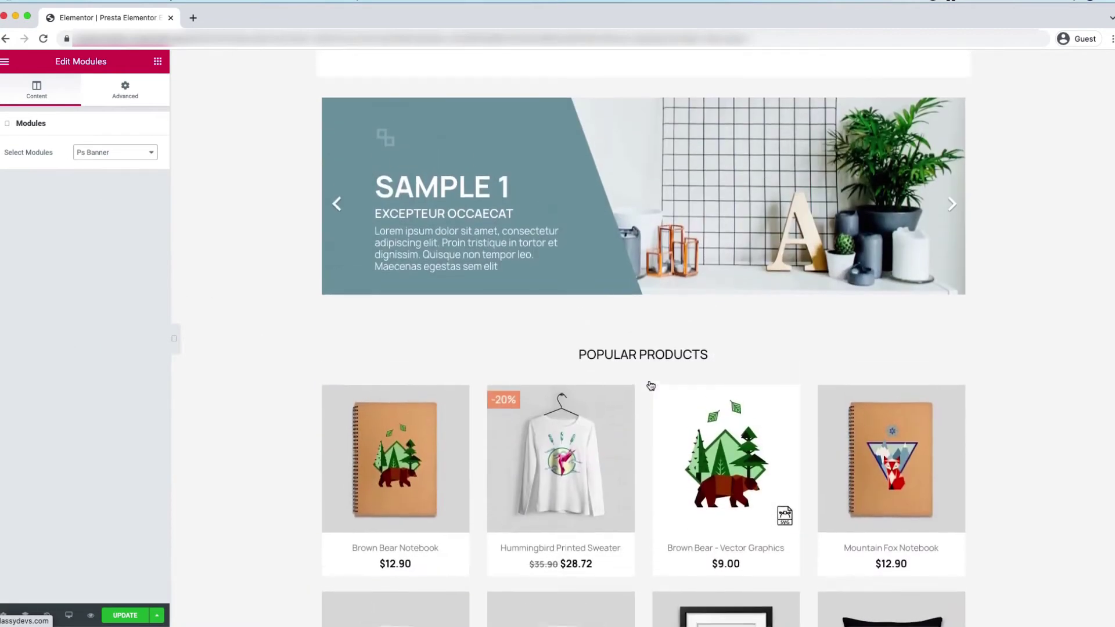
{"action": "scroll", "coordinate": [651, 386], "scroll_direction": "up", "scroll_amount": 3}
{"action": "scroll", "coordinate": [633, 377], "scroll_direction": "down", "scroll_amount": 18}
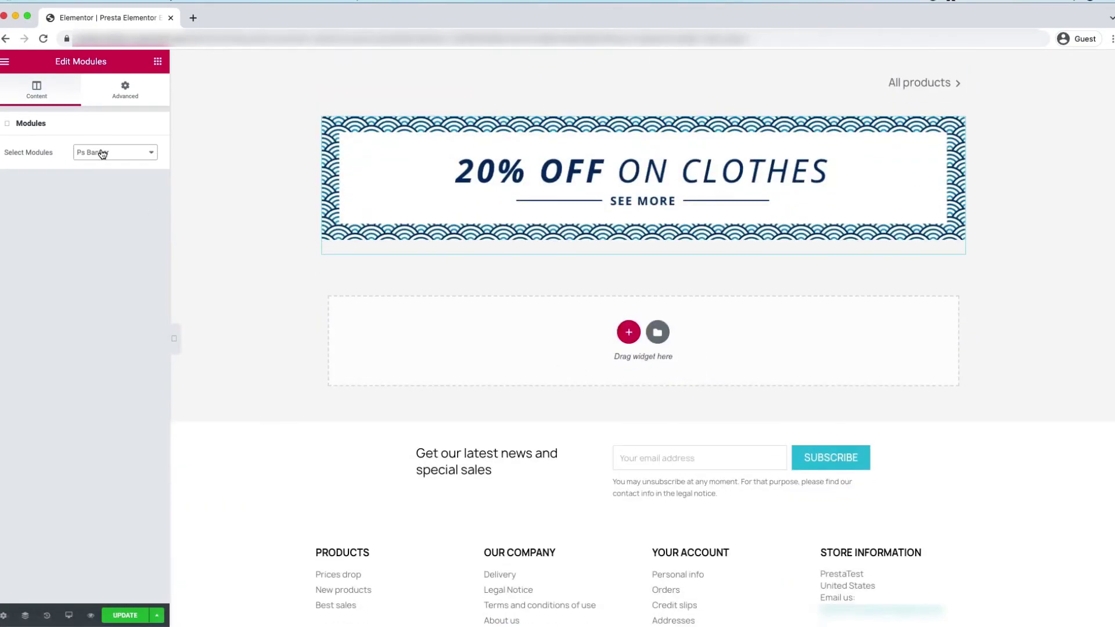
{"action": "left_click", "coordinate": [628, 332]}
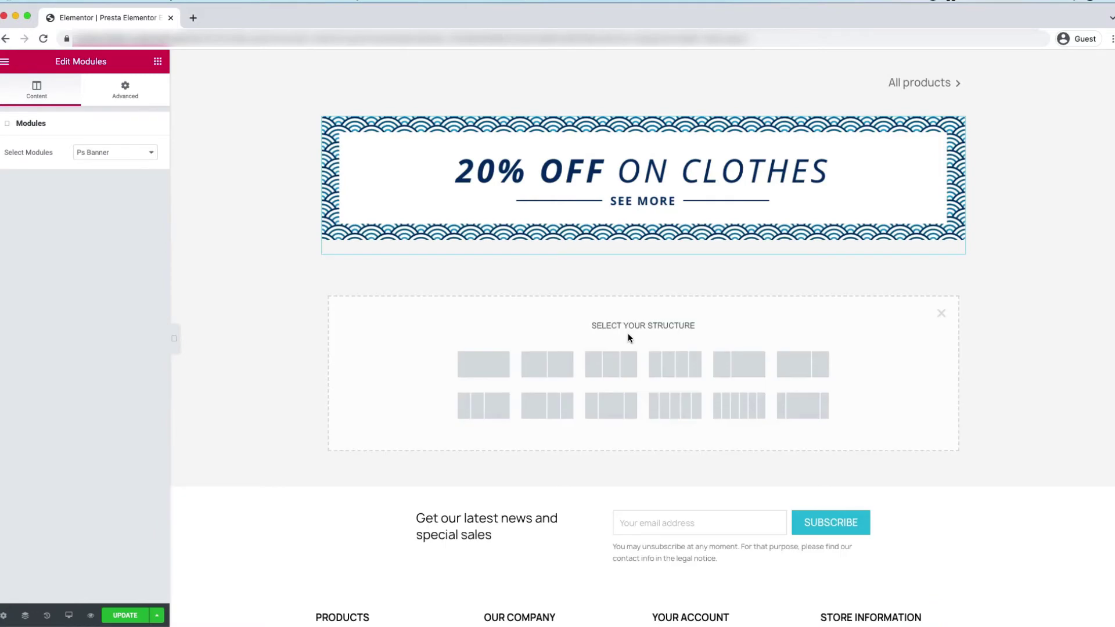
{"action": "left_click", "coordinate": [158, 61]}
{"action": "type", "text": "mod"}
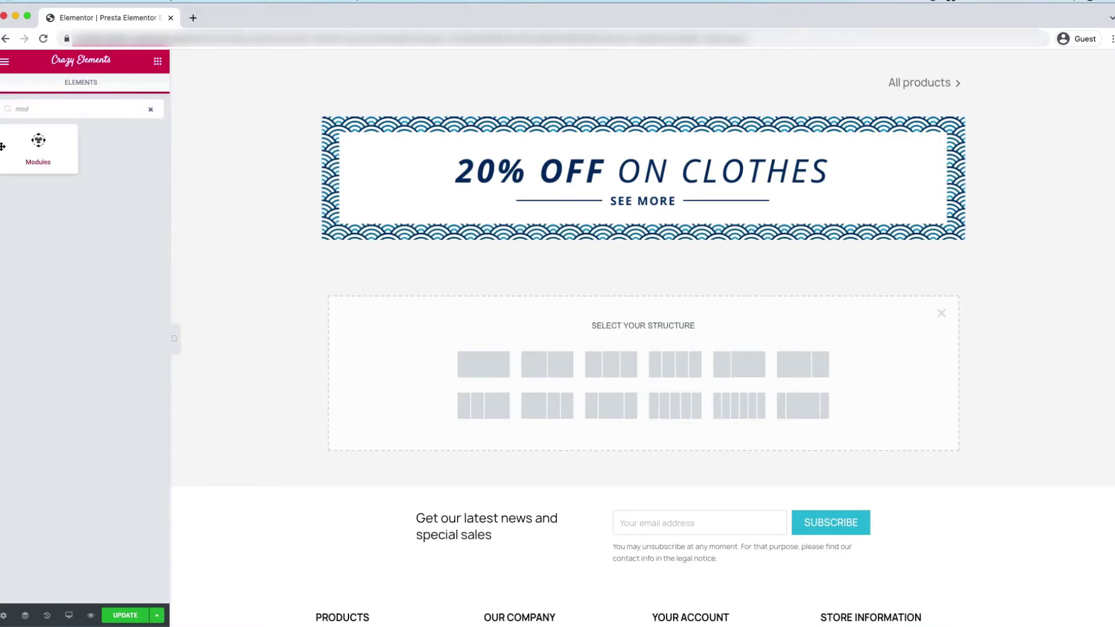
{"action": "left_click_drag", "start_coordinate": [38, 147], "coordinate": [571, 385]}
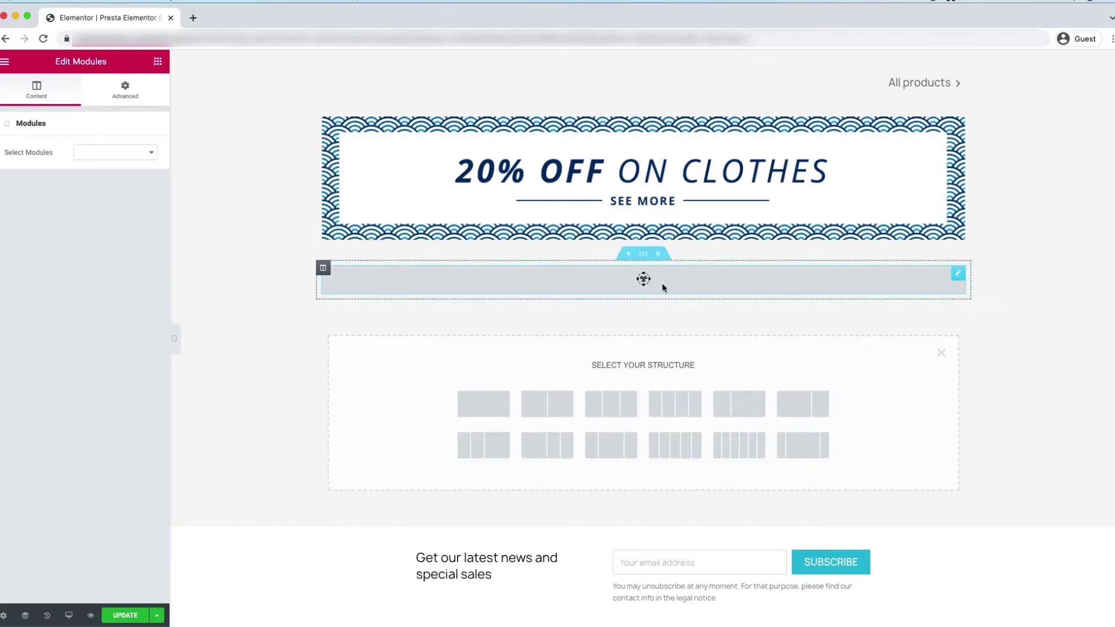
{"action": "left_click", "coordinate": [113, 154]}
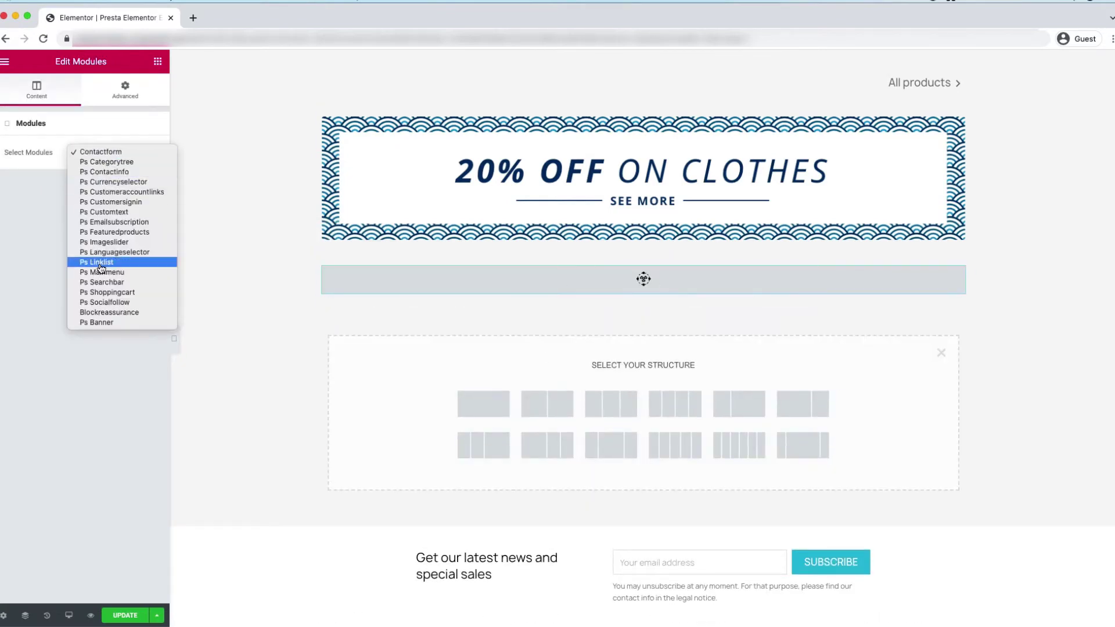
{"action": "left_click", "coordinate": [138, 213]}
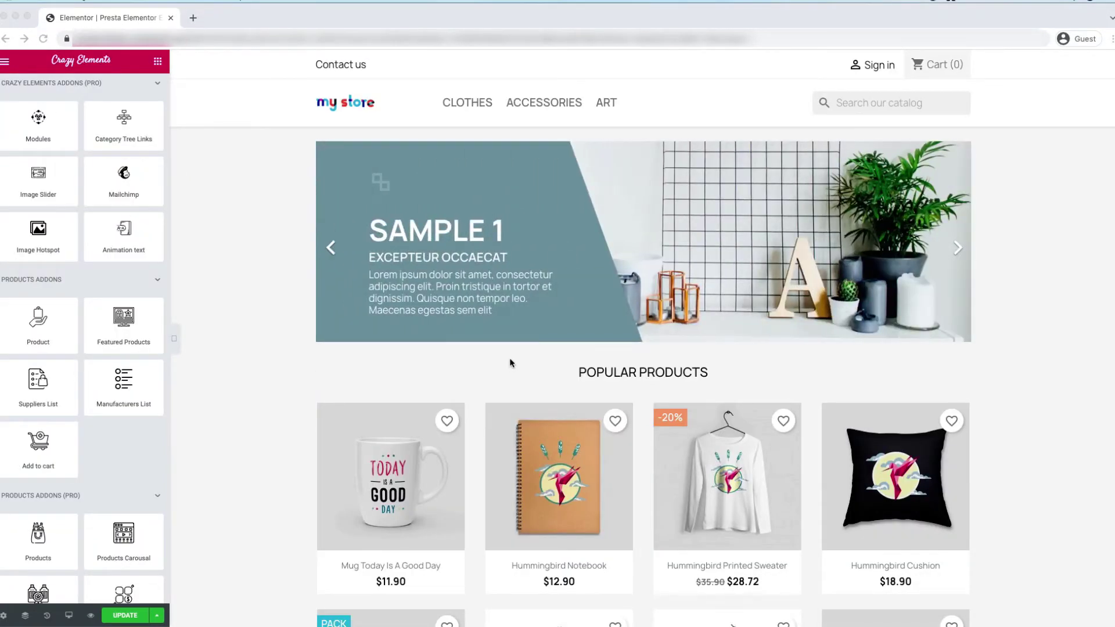
- Open an insertion area between the added image slider and popular products, and examine the available Products Addons (Pro) widgets
{"action": "scroll", "coordinate": [606, 430], "scroll_direction": "down", "scroll_amount": 14}
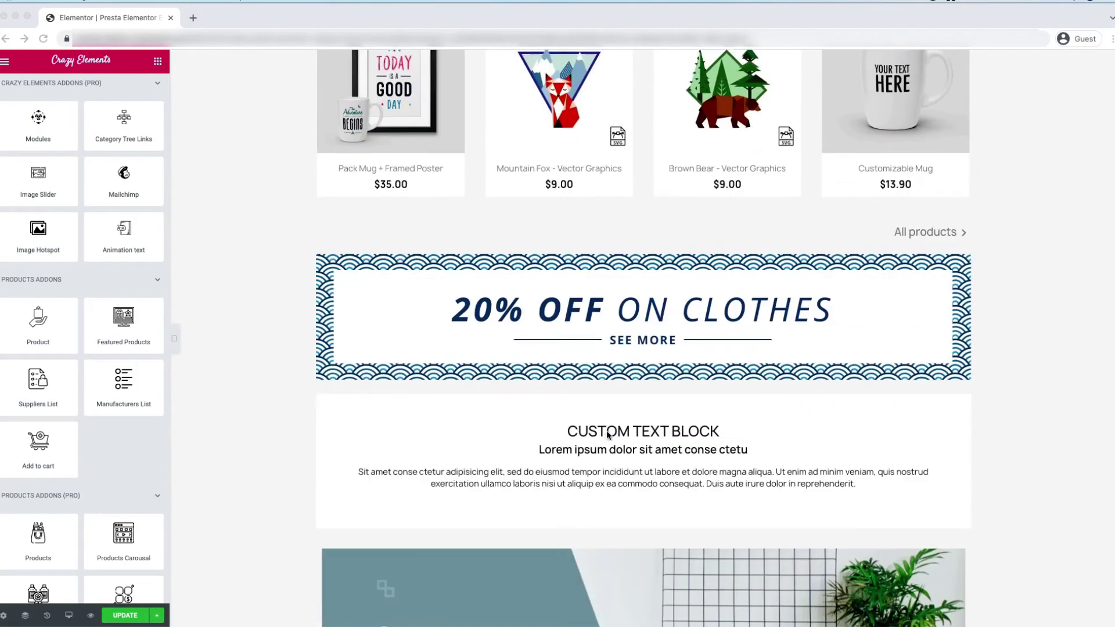
{"action": "scroll", "coordinate": [636, 360], "scroll_direction": "down", "scroll_amount": 5}
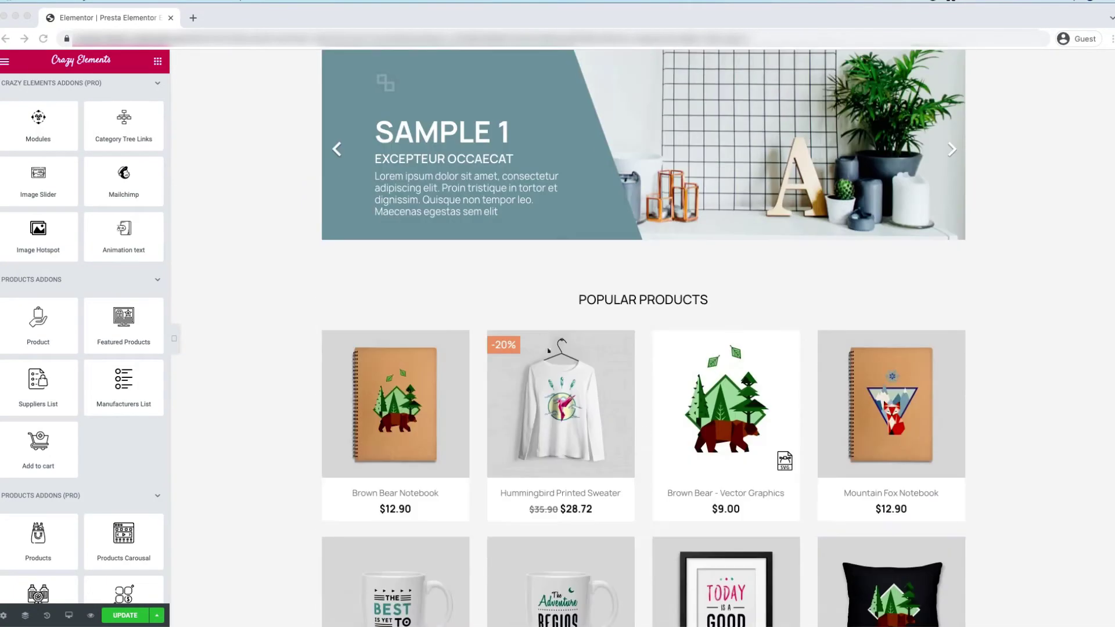
{"action": "scroll", "coordinate": [733, 270], "scroll_direction": "up", "scroll_amount": 2}
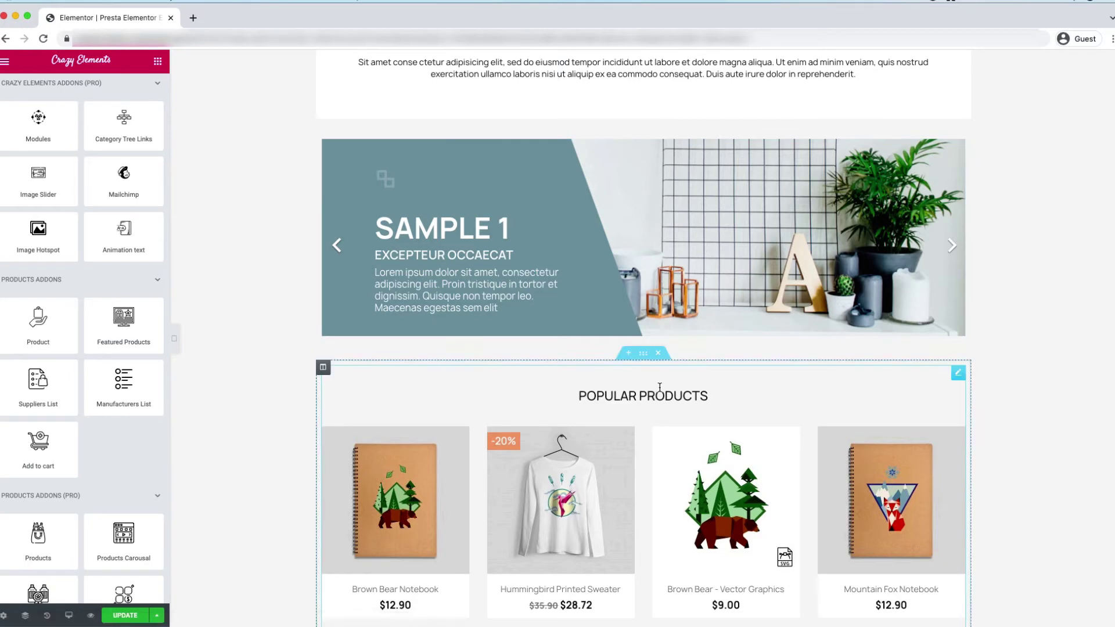
{"action": "left_click", "coordinate": [628, 353]}
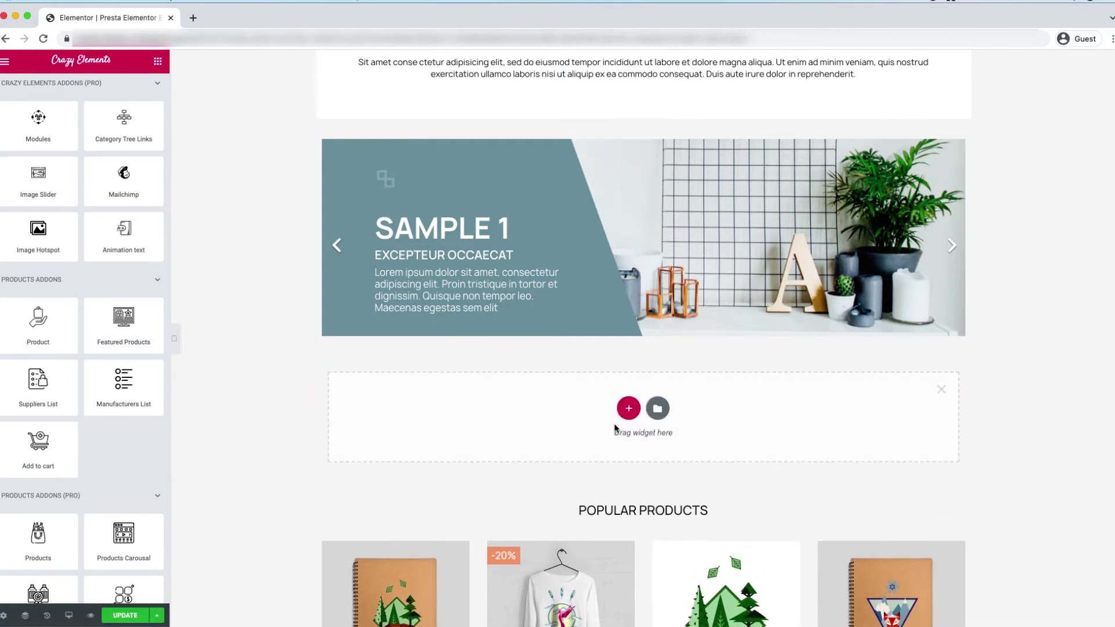
{"action": "scroll", "coordinate": [50, 258], "scroll_direction": "down", "scroll_amount": 5}
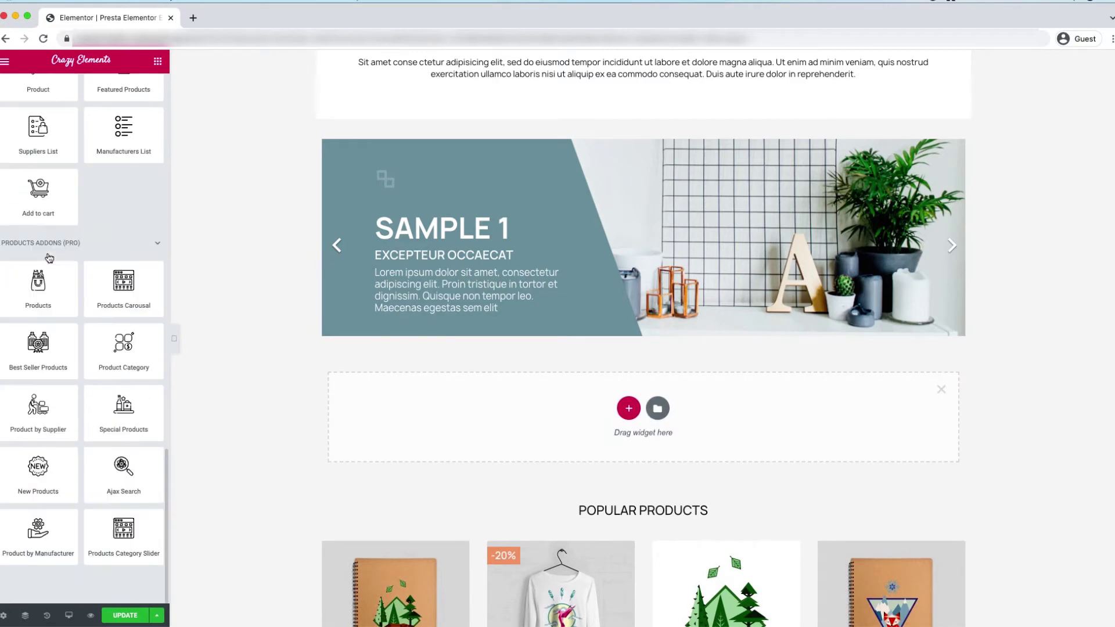
{"action": "scroll", "coordinate": [49, 258], "scroll_direction": "up", "scroll_amount": 20}
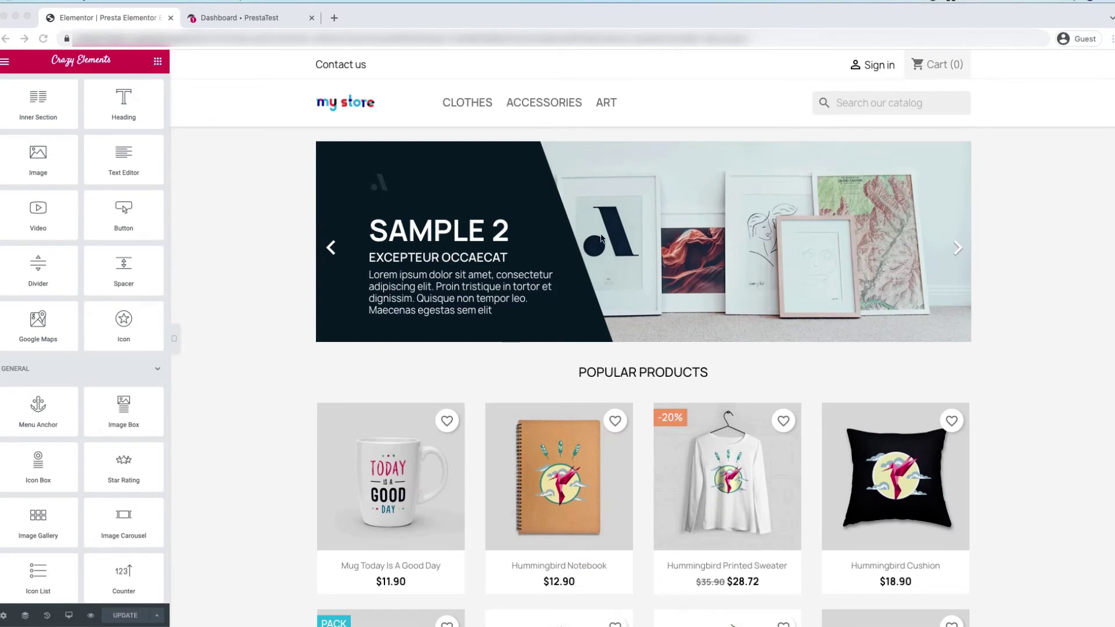
- Look over the original homepage blocks in the preview and switch to the PrestaShop back-office Dashboard
{"action": "scroll", "coordinate": [725, 421], "scroll_direction": "down", "scroll_amount": 3}
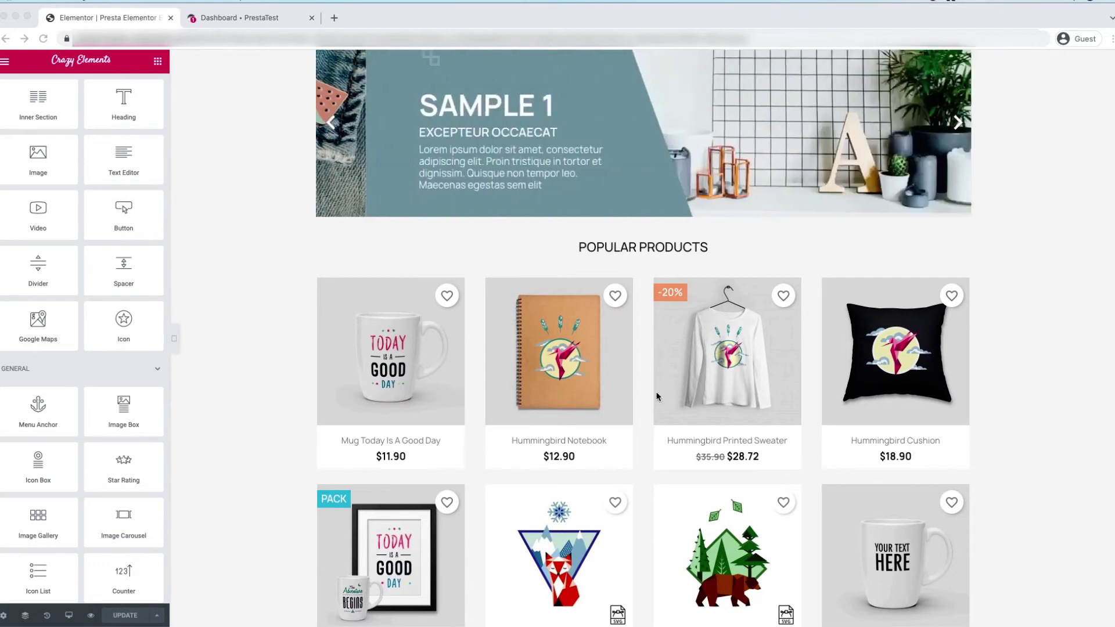
{"action": "scroll", "coordinate": [660, 393], "scroll_direction": "down", "scroll_amount": 7}
{"action": "left_click", "coordinate": [265, 16]}
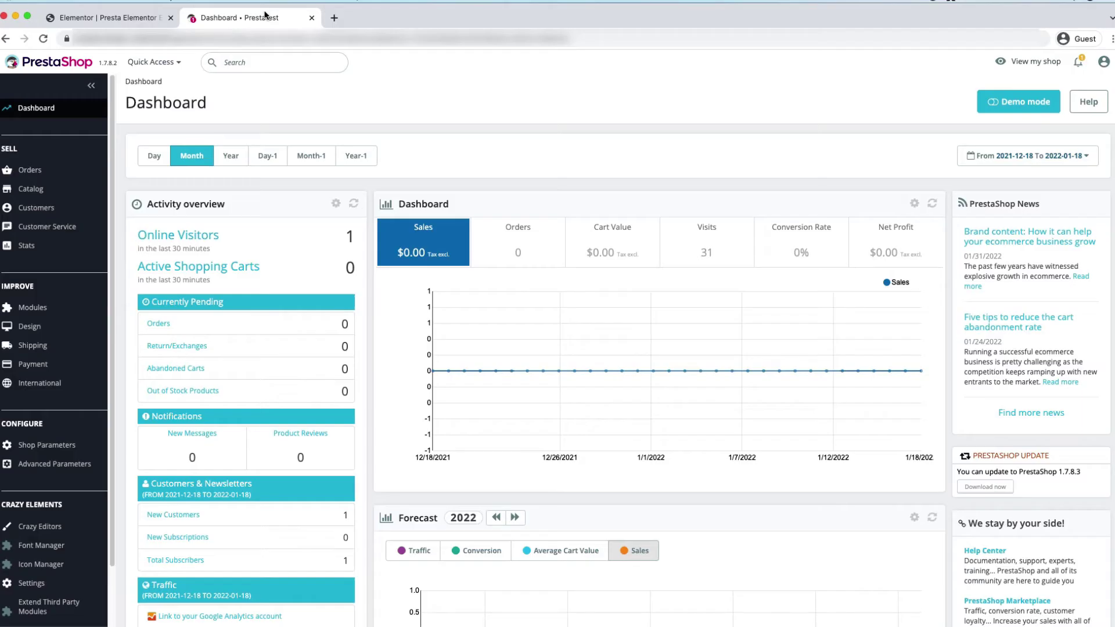
- Open the Design Positions page in the back office and search for the hook "displayho"
{"action": "mouse_move", "coordinate": [41, 326]}
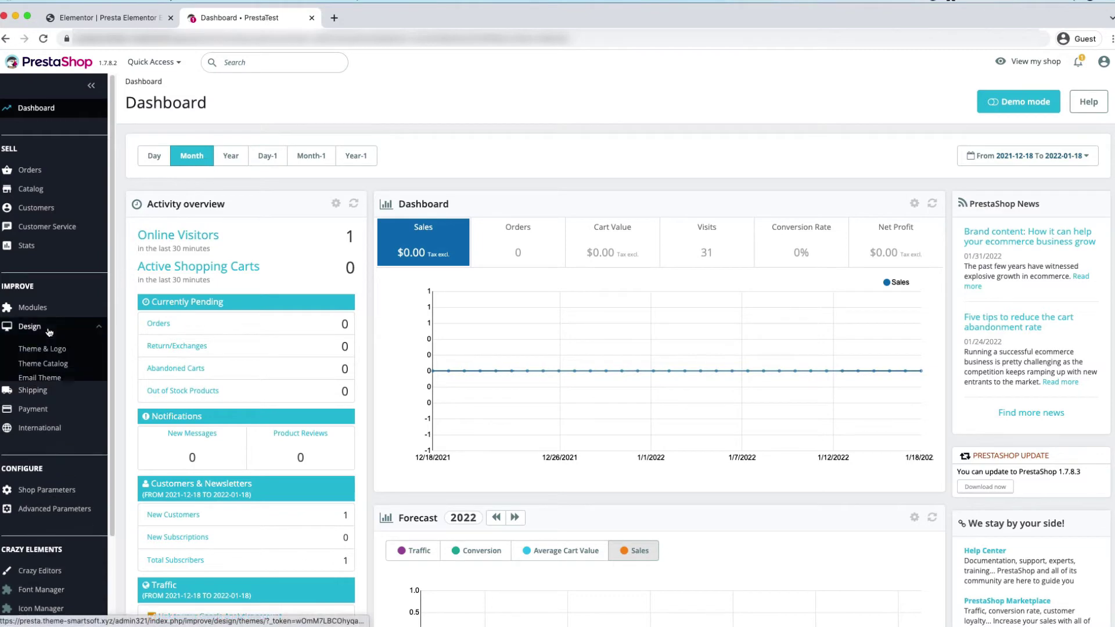
{"action": "left_click", "coordinate": [33, 407]}
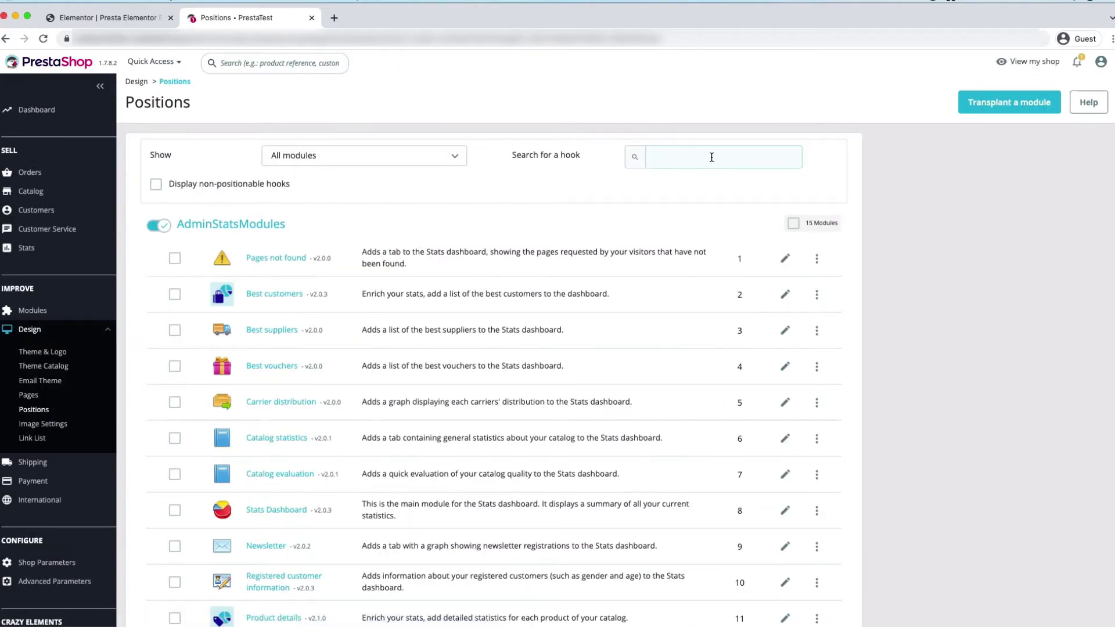
{"action": "type", "text": "dis"}
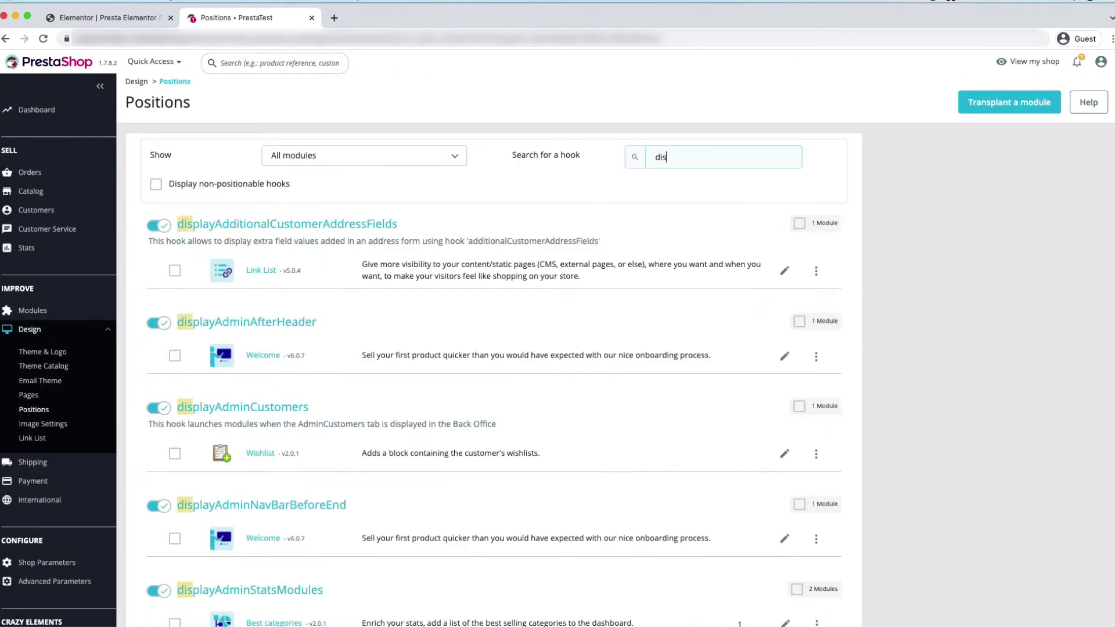
{"action": "type", "text": "playho"}
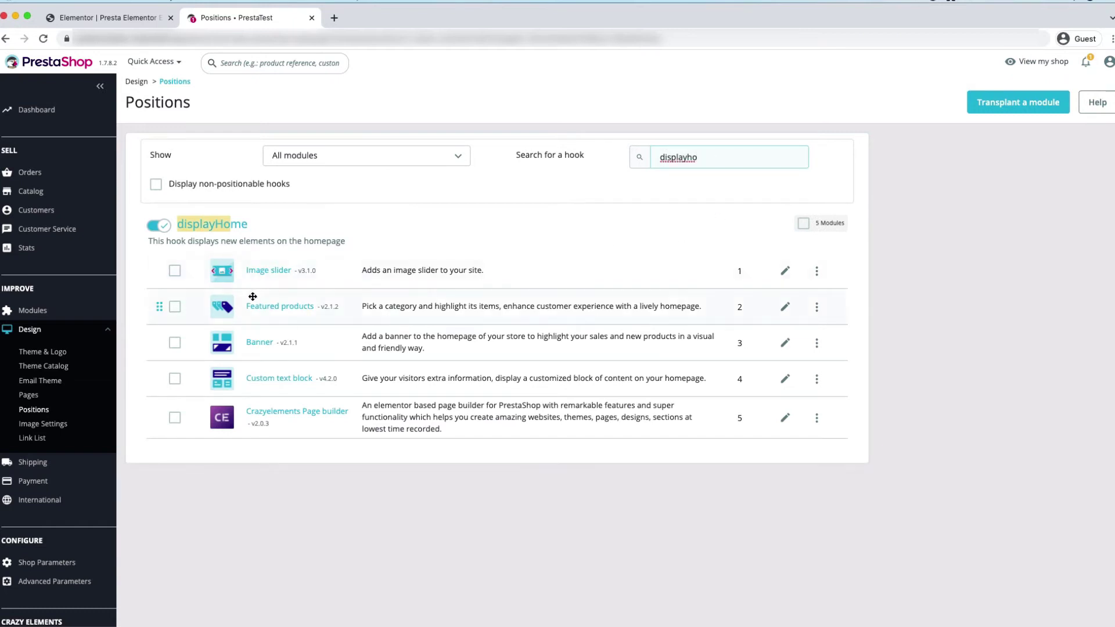
- Check the homepage in the editor, then unhook Image slider, Featured products, Banner and Custom text block from displayHome
{"action": "left_click", "coordinate": [136, 17]}
{"action": "scroll", "coordinate": [538, 224], "scroll_direction": "up", "scroll_amount": 10}
{"action": "left_click", "coordinate": [277, 17]}
{"action": "left_click", "coordinate": [173, 272]}
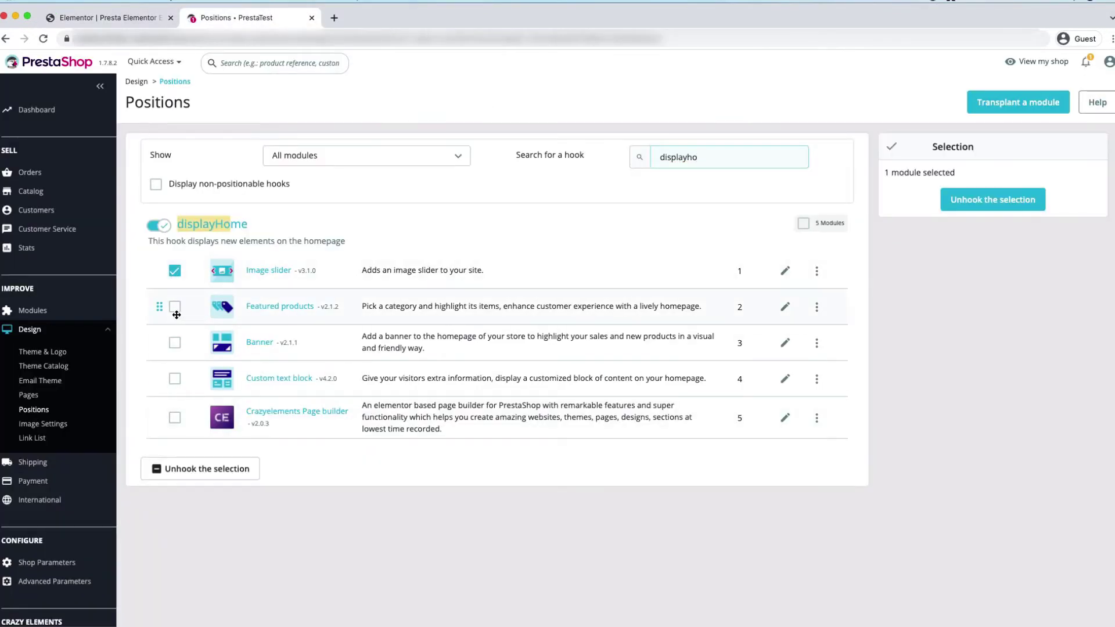
{"action": "left_click", "coordinate": [174, 306]}
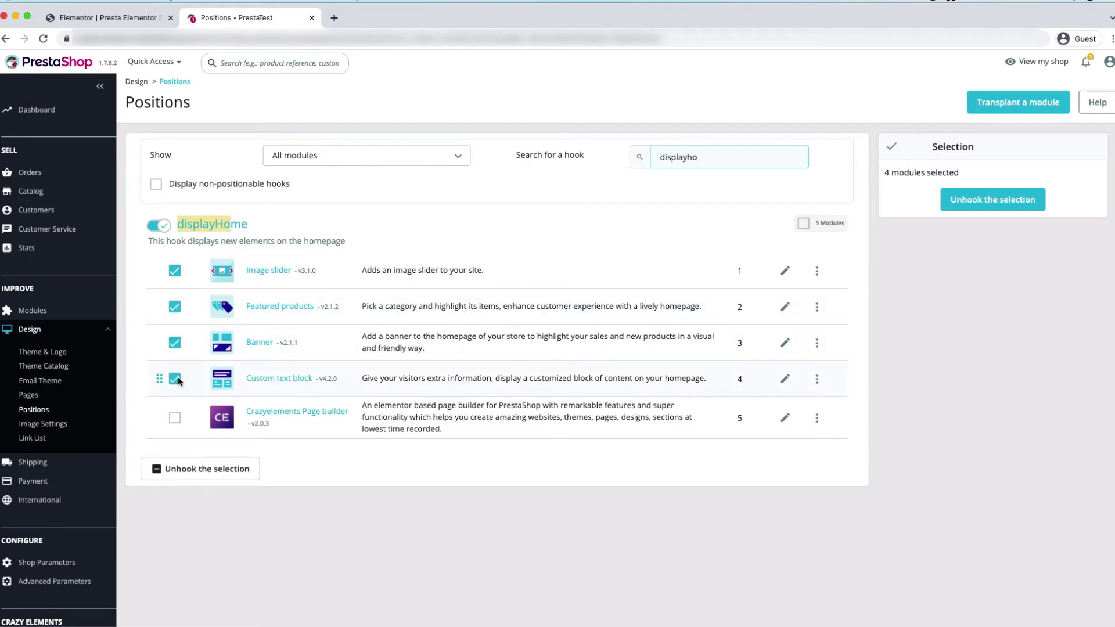
{"action": "left_click", "coordinate": [1014, 204]}
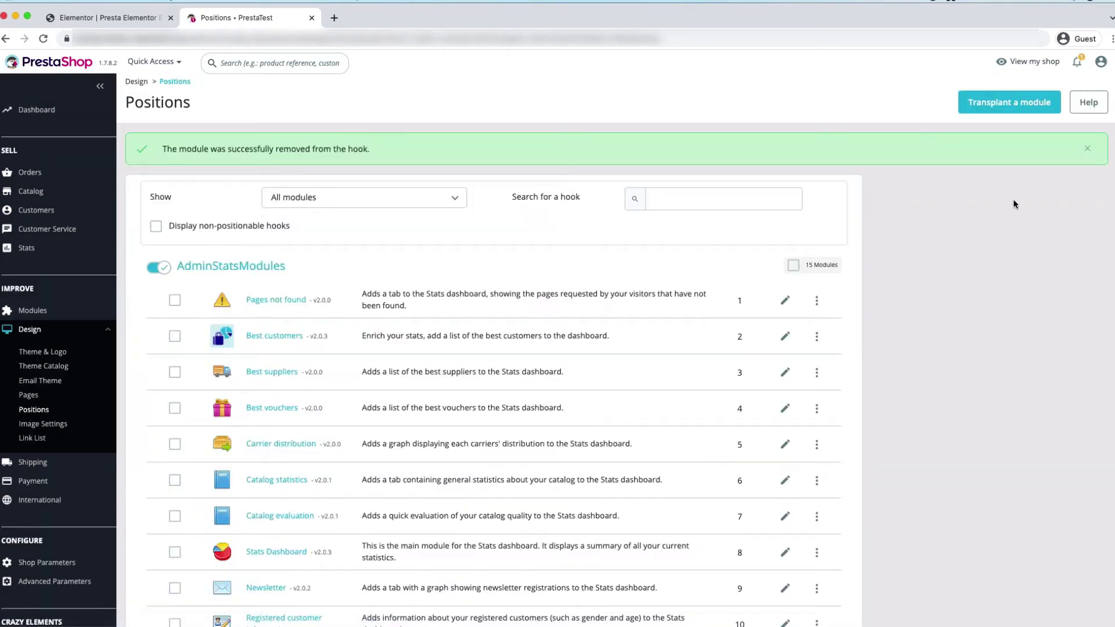
- Reload the page editor and look over the rebuilt homepage from the slider down to the custom text block
{"action": "left_click", "coordinate": [105, 19]}
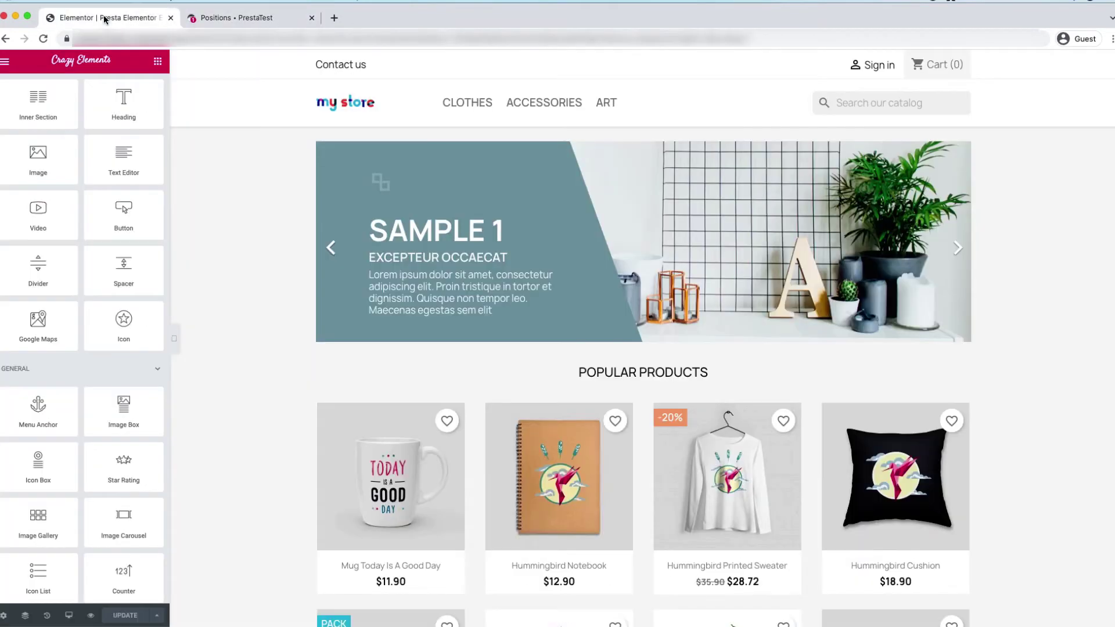
{"action": "left_click", "coordinate": [47, 39]}
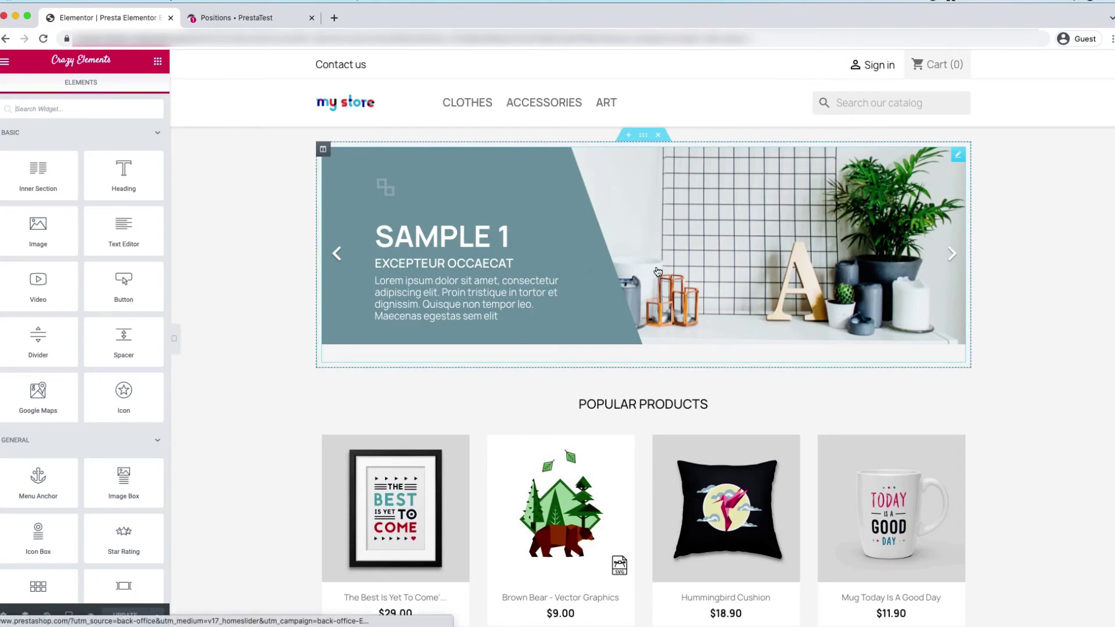
{"action": "scroll", "coordinate": [656, 378], "scroll_direction": "down", "scroll_amount": 10}
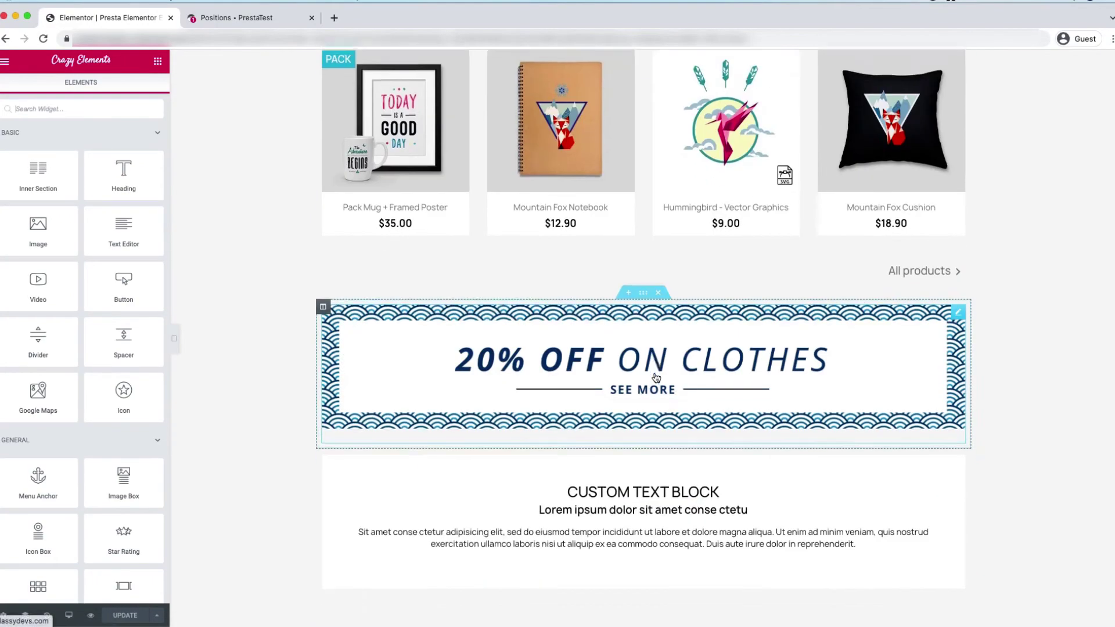
{"action": "scroll", "coordinate": [656, 378], "scroll_direction": "down", "scroll_amount": 6}
{"action": "scroll", "coordinate": [656, 377], "scroll_direction": "up", "scroll_amount": 20}
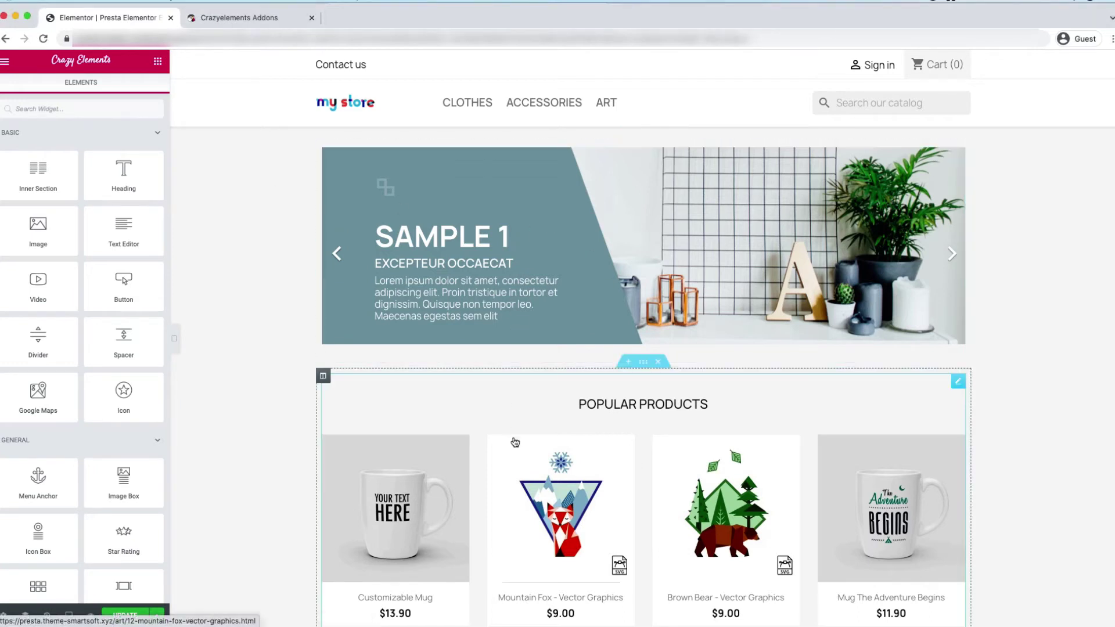
- Insert an Image Slider widget in a new section between the existing slider and Popular Products
{"action": "scroll", "coordinate": [527, 430], "scroll_direction": "down", "scroll_amount": 3}
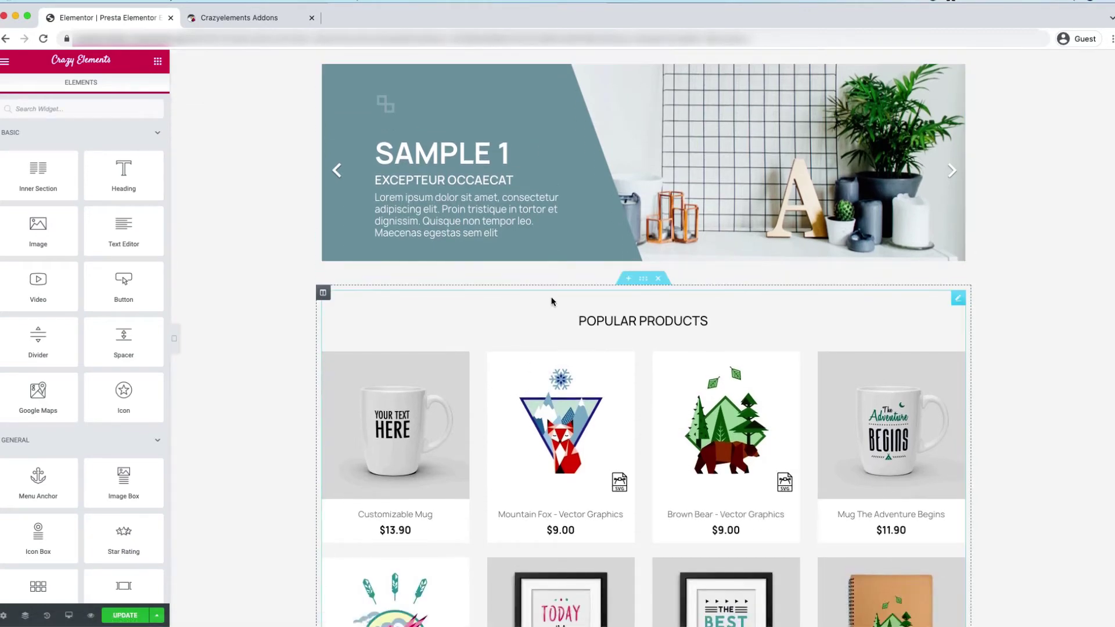
{"action": "scroll", "coordinate": [566, 261], "scroll_direction": "up", "scroll_amount": 1}
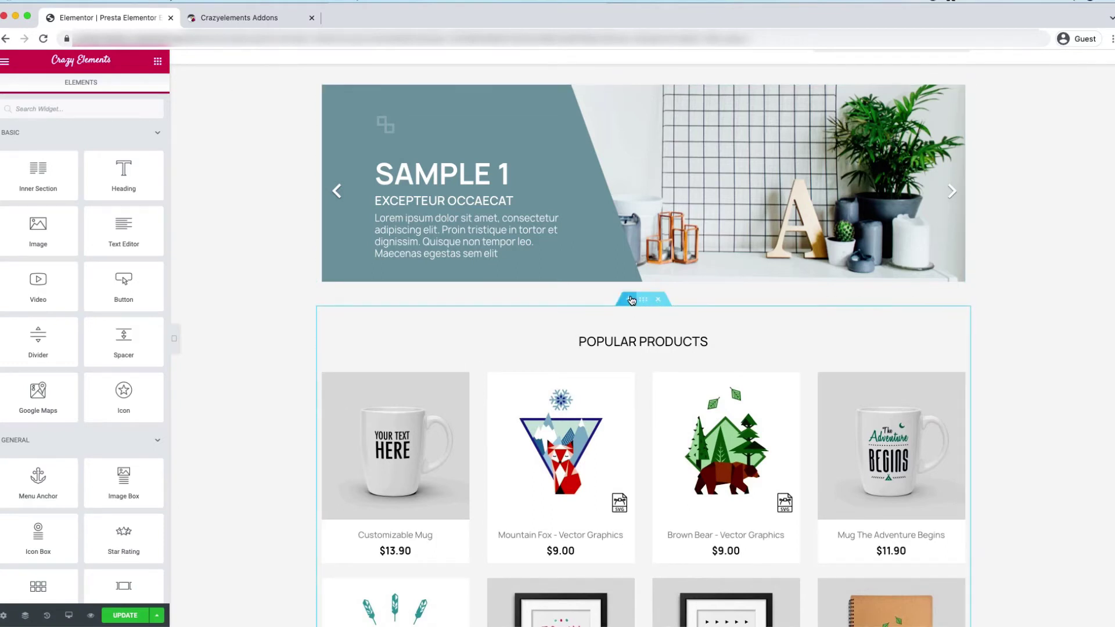
{"action": "left_click", "coordinate": [629, 300]}
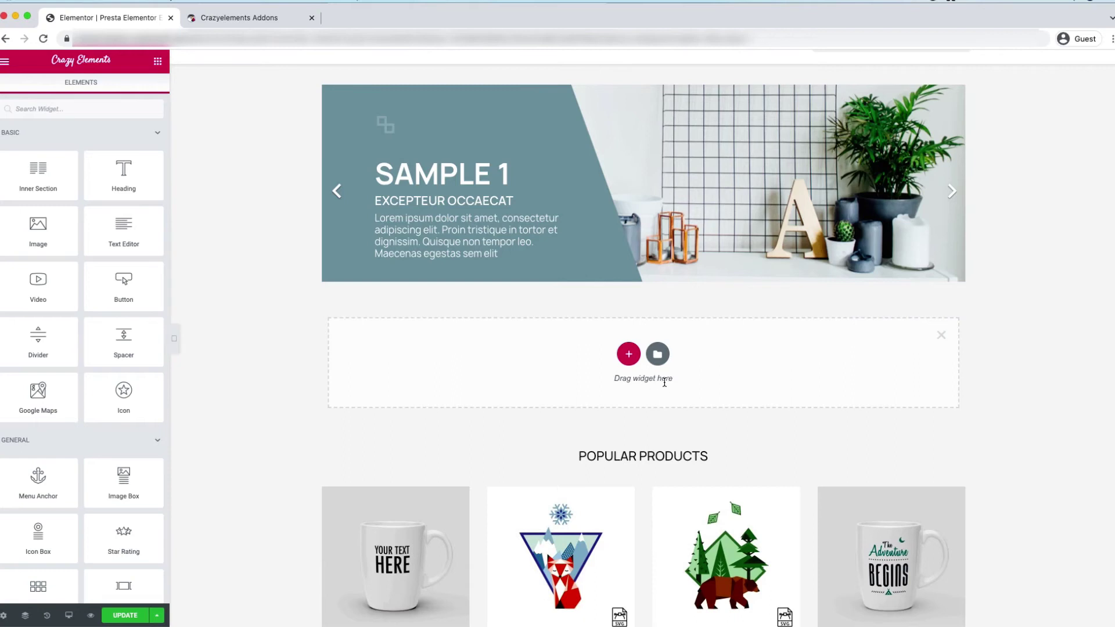
{"action": "left_click", "coordinate": [86, 114]}
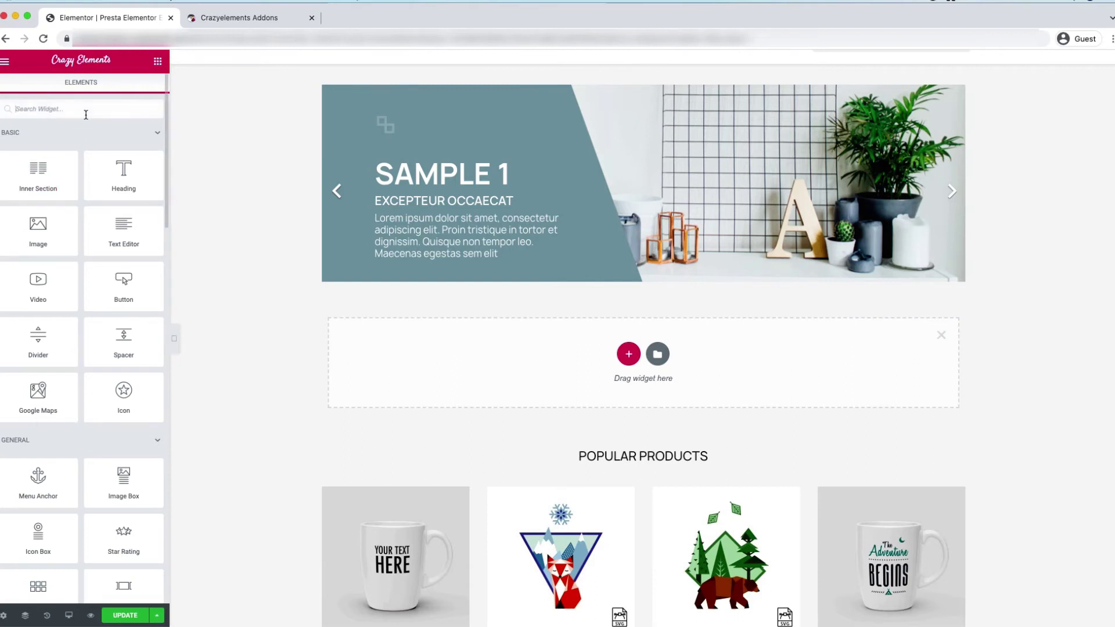
{"action": "type", "text": "image"}
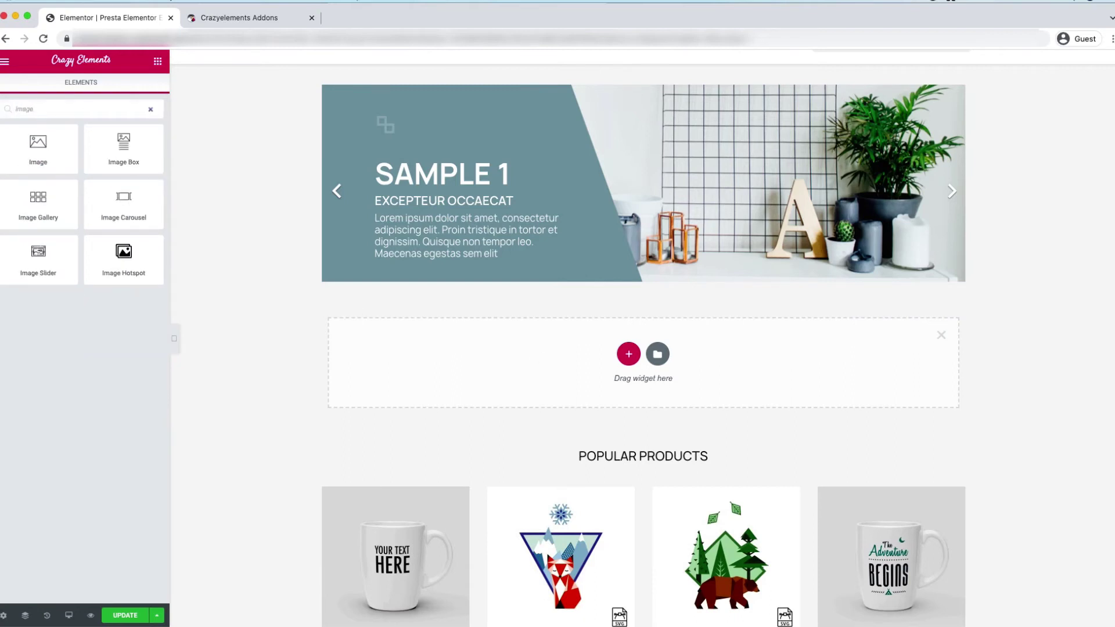
{"action": "type", "text": "."}
{"action": "key", "text": "BackSpace"}
{"action": "type", "text": "s"}
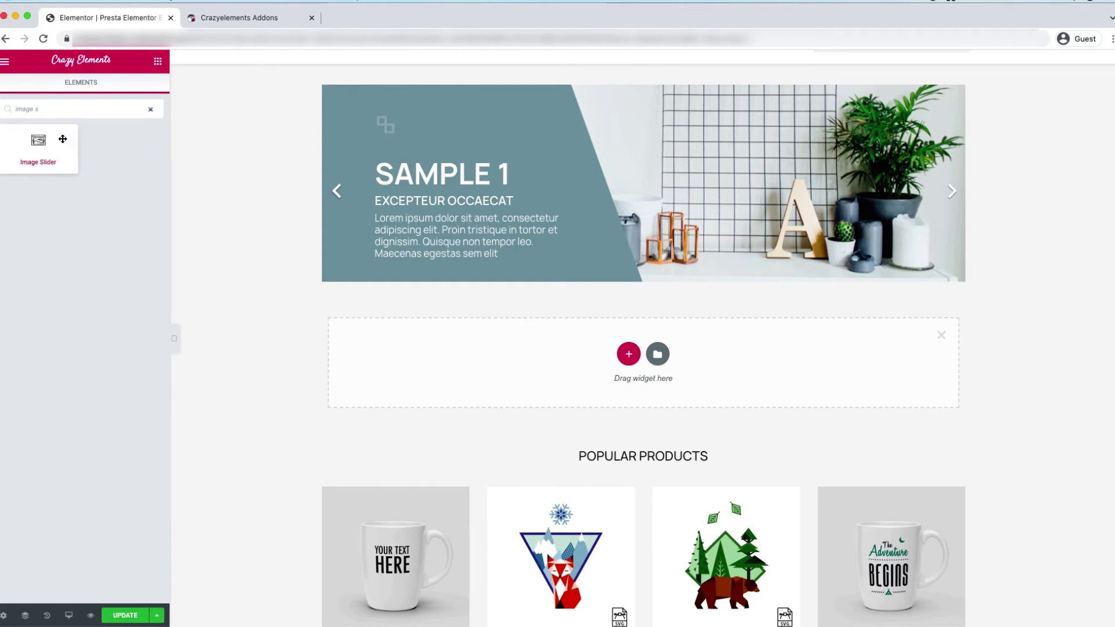
{"action": "left_click_drag", "start_coordinate": [65, 139], "coordinate": [649, 353]}
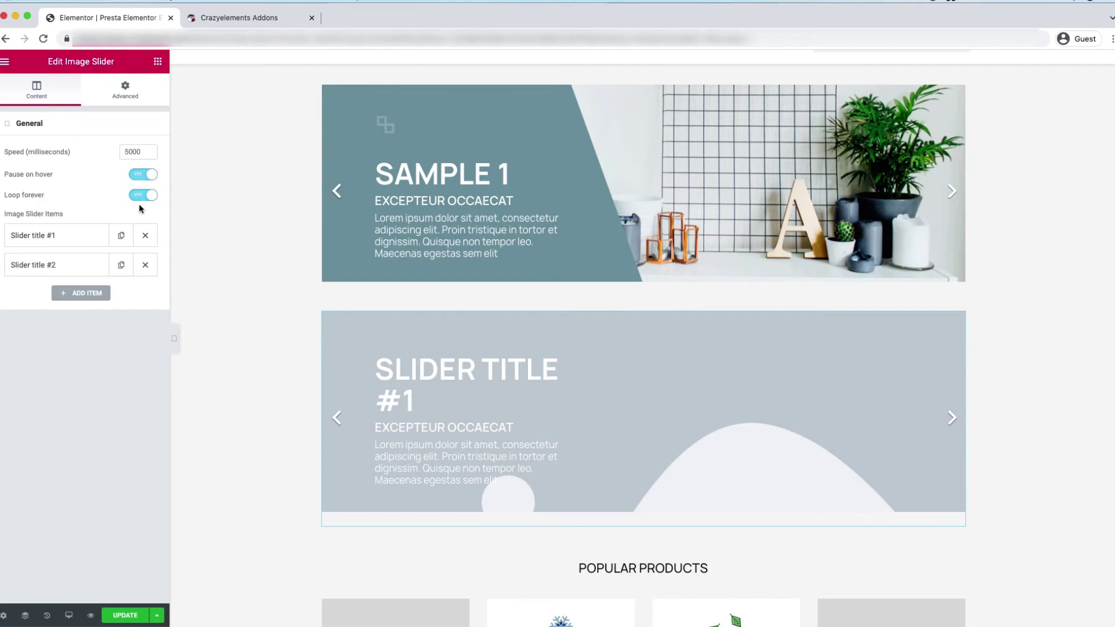
- Fill the new slider with items titled Crazy Elements, SmartBlog and Slider Revolution, including images and descriptions, and save the page
{"action": "left_click", "coordinate": [77, 242]}
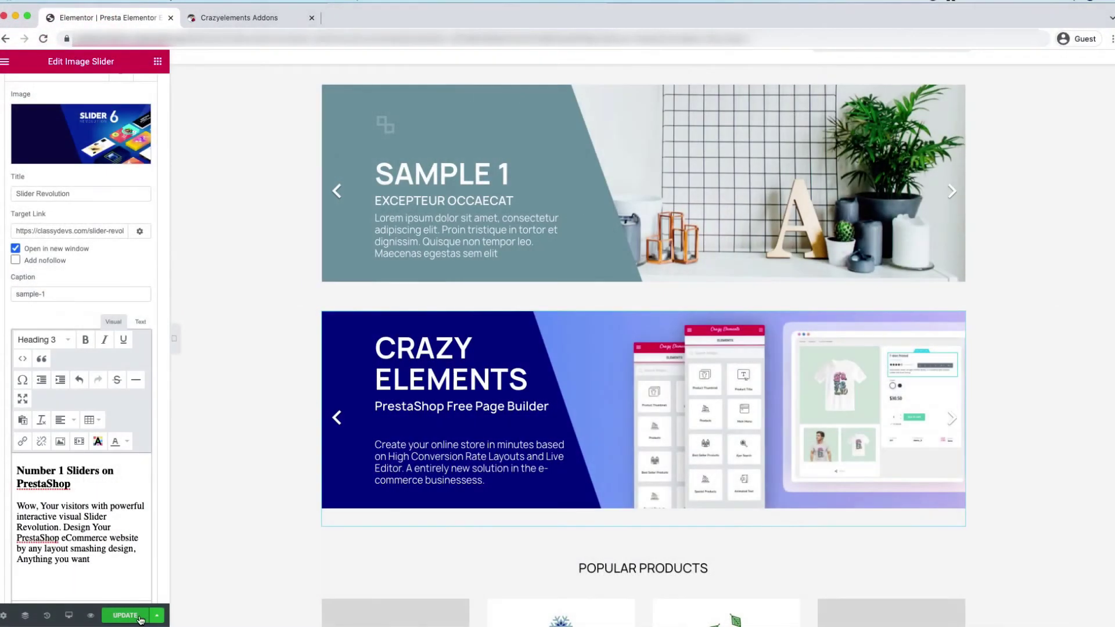
{"action": "left_click", "coordinate": [137, 619]}
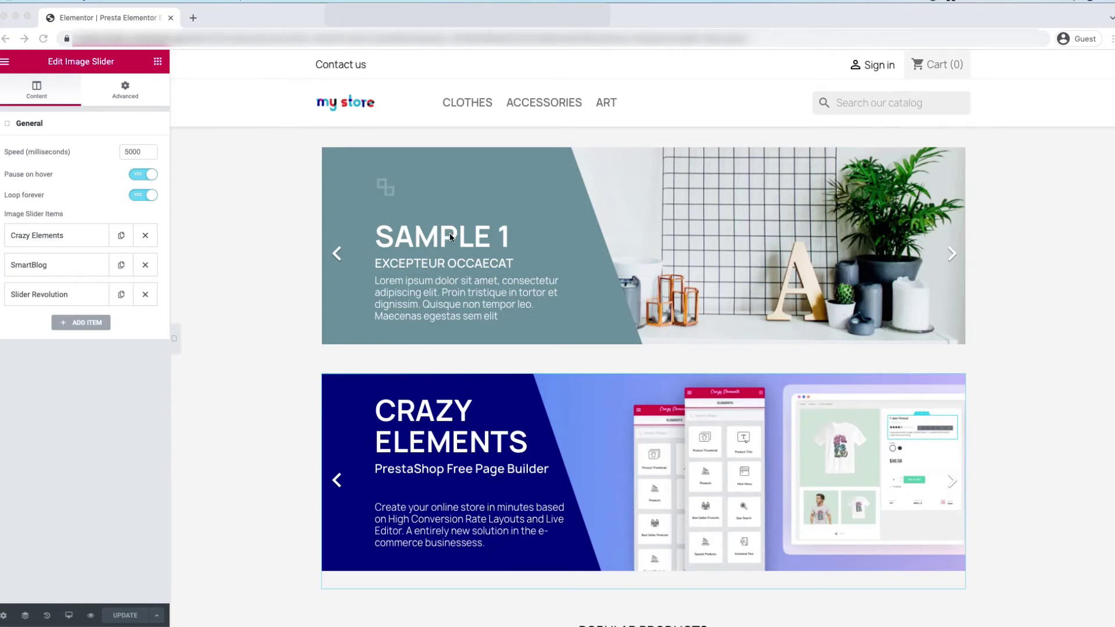
- Delete the old section holding the SAMPLE 1 slider and save the page
{"action": "left_click", "coordinate": [535, 242]}
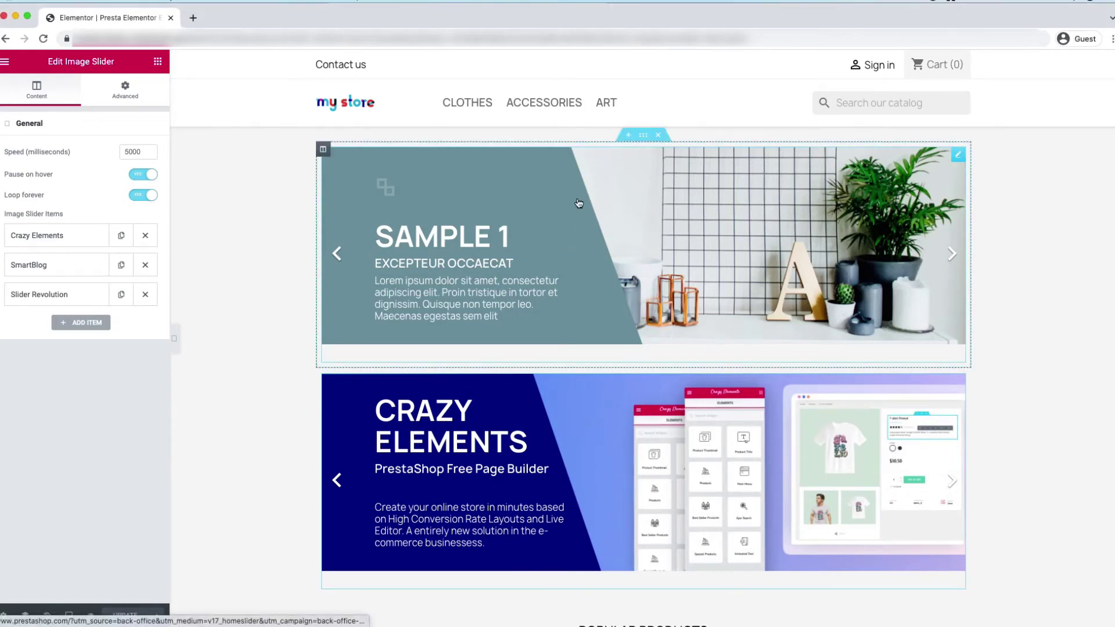
{"action": "left_click", "coordinate": [661, 141]}
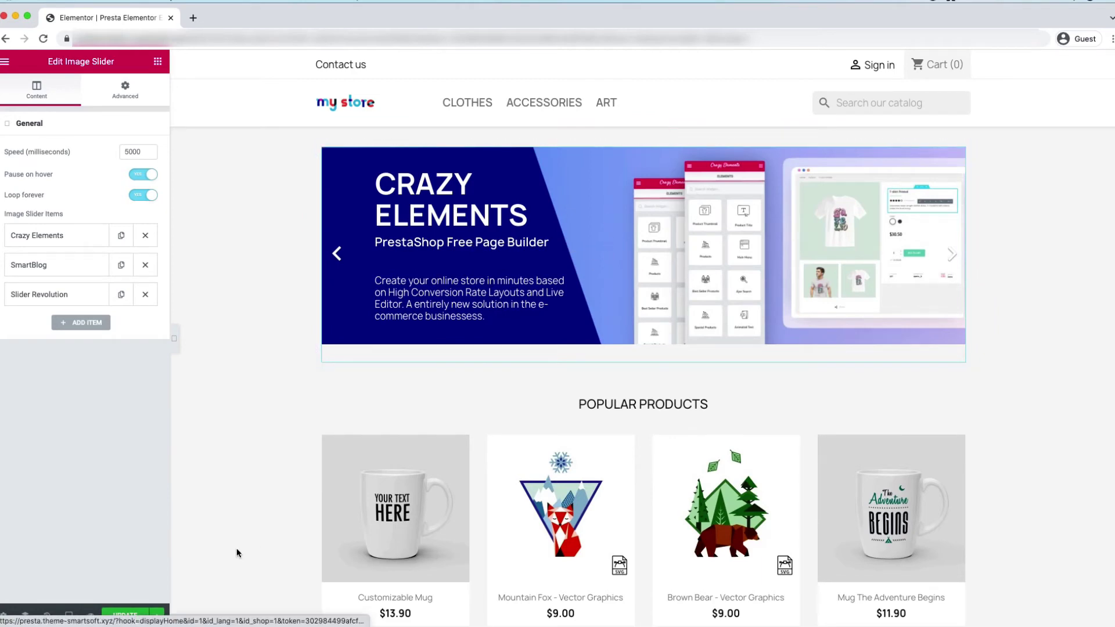
{"action": "left_click", "coordinate": [130, 614]}
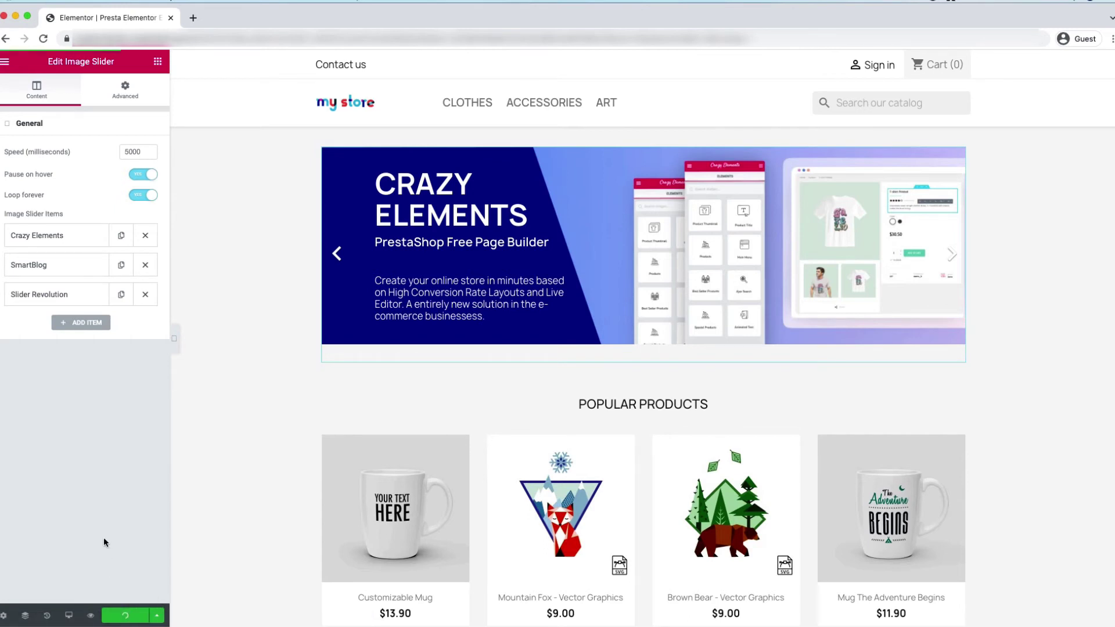
{"action": "left_click", "coordinate": [91, 616]}
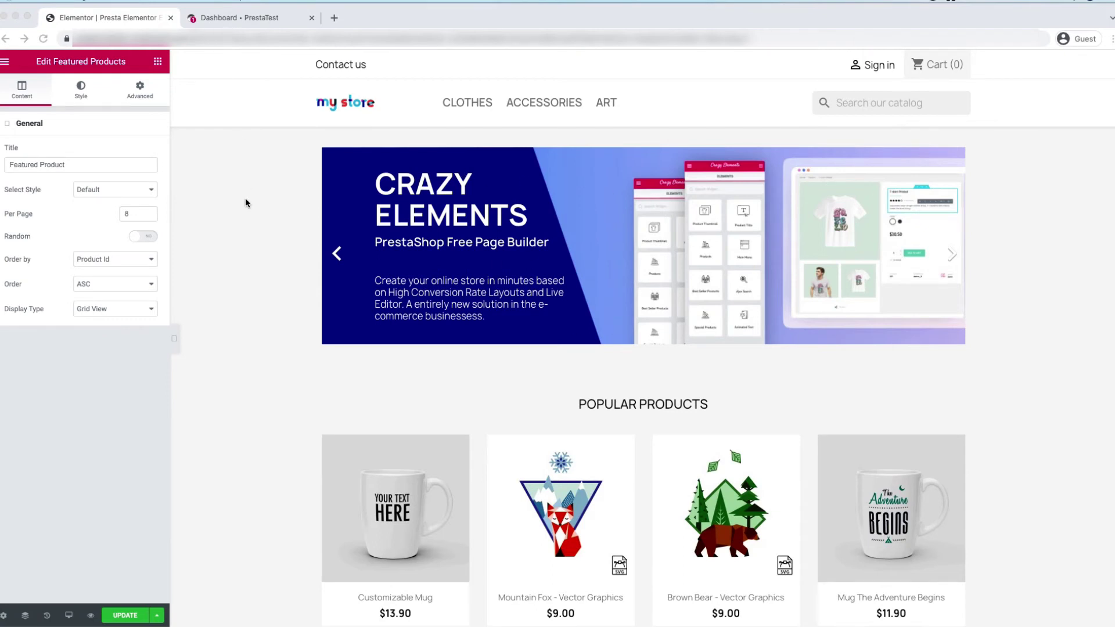
- Switch to the PrestaShop back office, open the Module Manager and search for "image slider"
{"action": "left_click", "coordinate": [228, 21]}
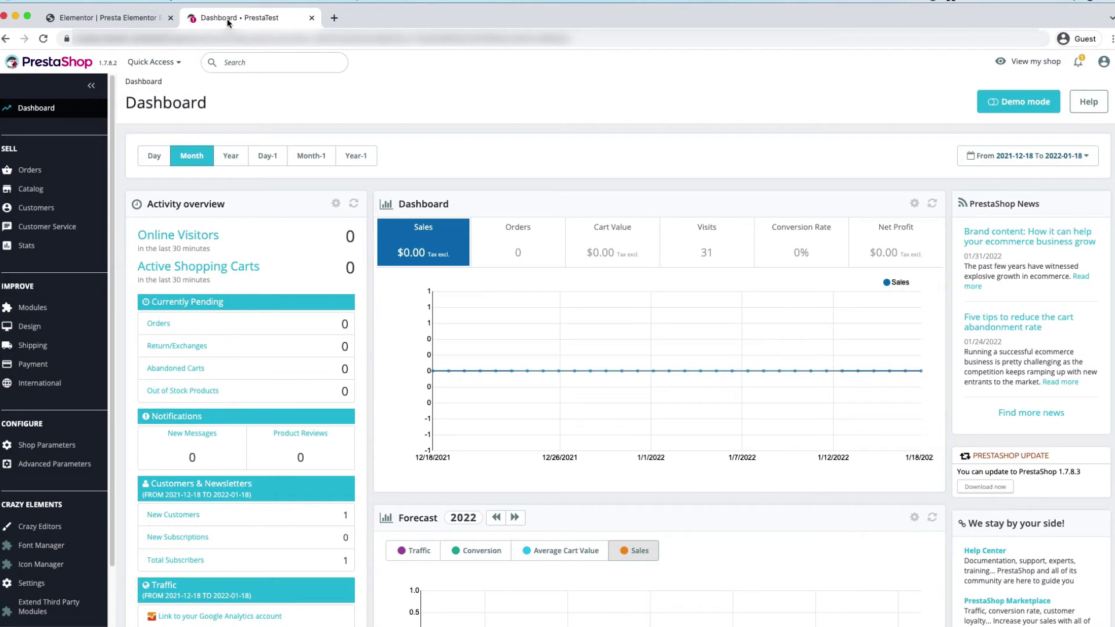
{"action": "left_click", "coordinate": [126, 24]}
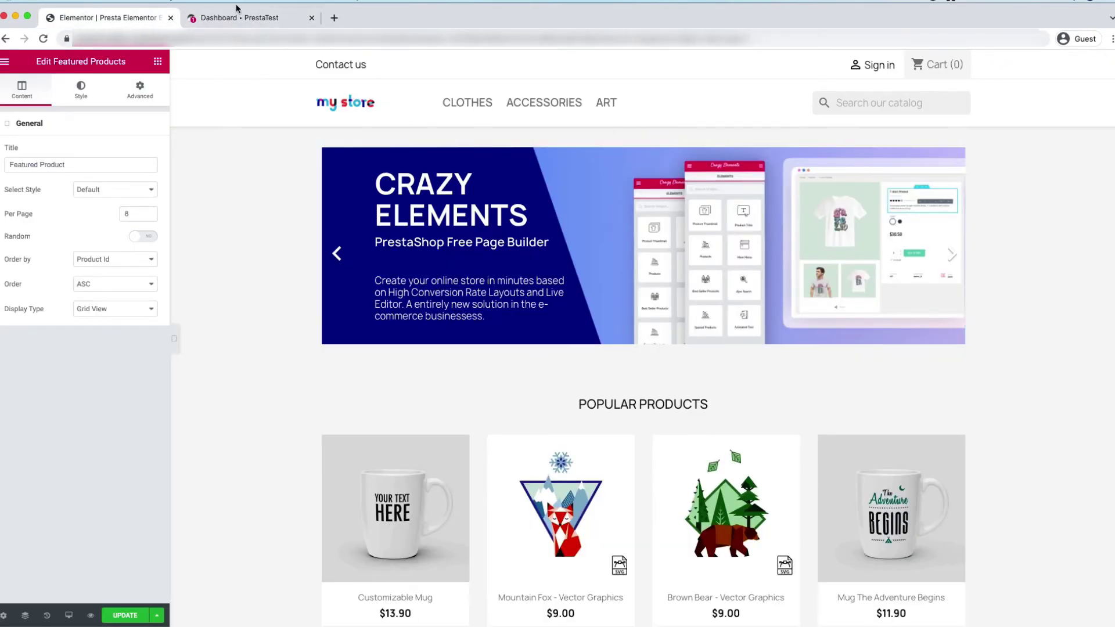
{"action": "left_click", "coordinate": [229, 22]}
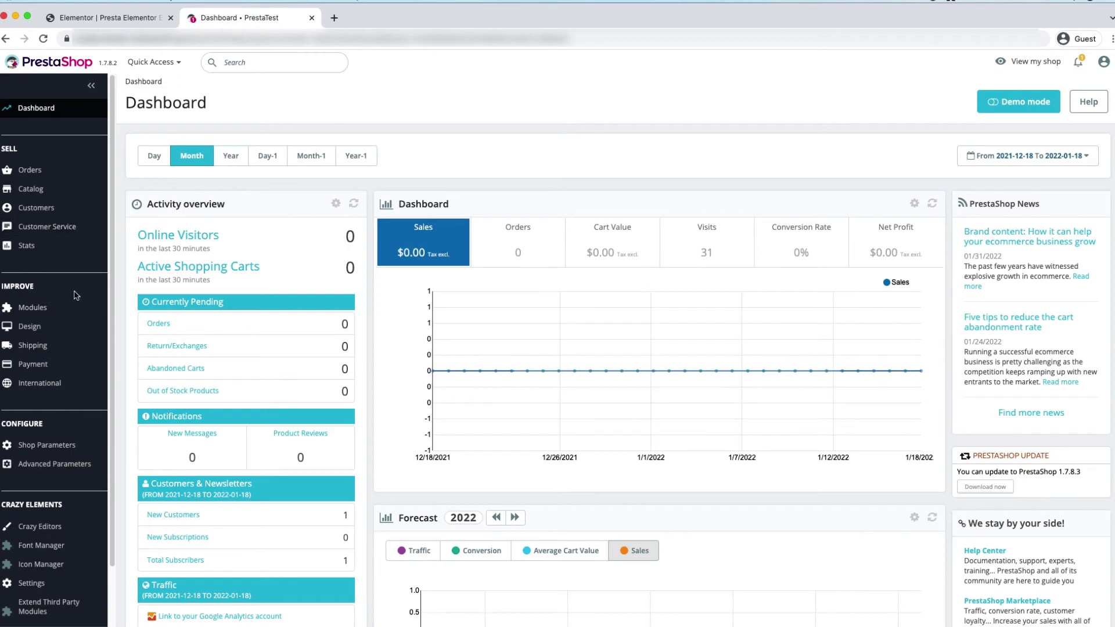
{"action": "mouse_move", "coordinate": [61, 306]}
{"action": "left_click", "coordinate": [68, 331]}
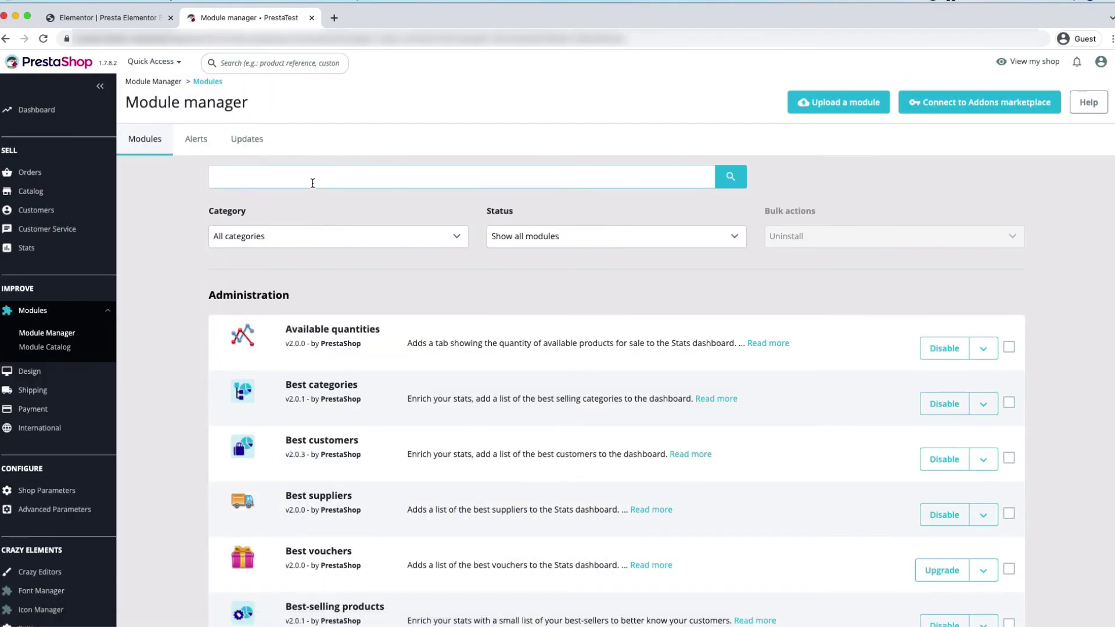
{"action": "type", "text": "age slider"}
{"action": "key", "text": "Return"}
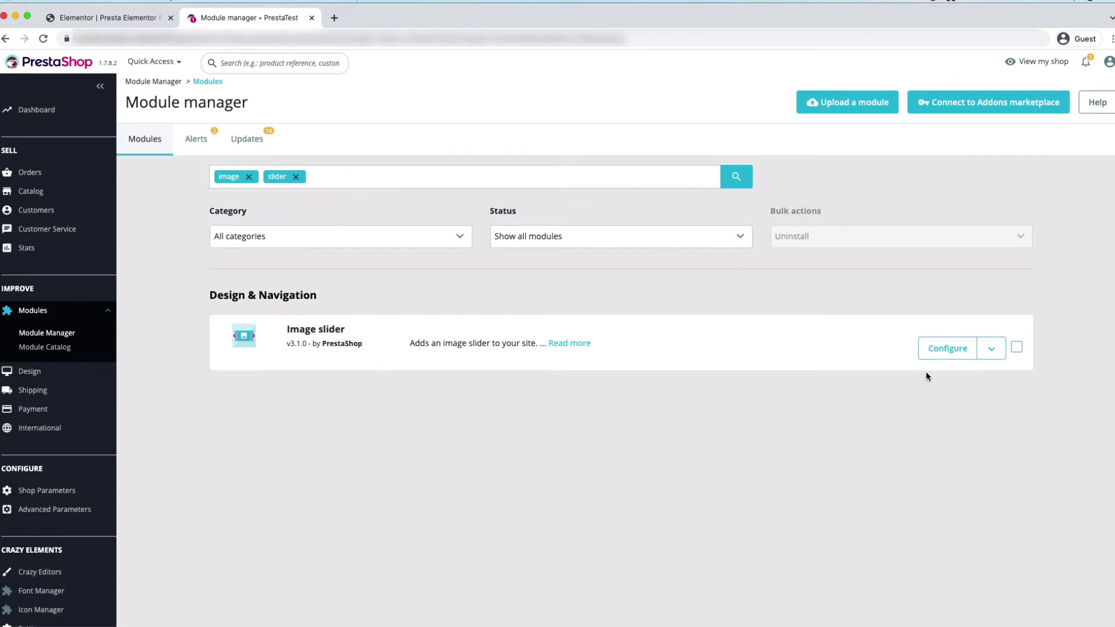
- Uninstall the Image slider module without deleting its module folder
{"action": "left_click", "coordinate": [996, 353]}
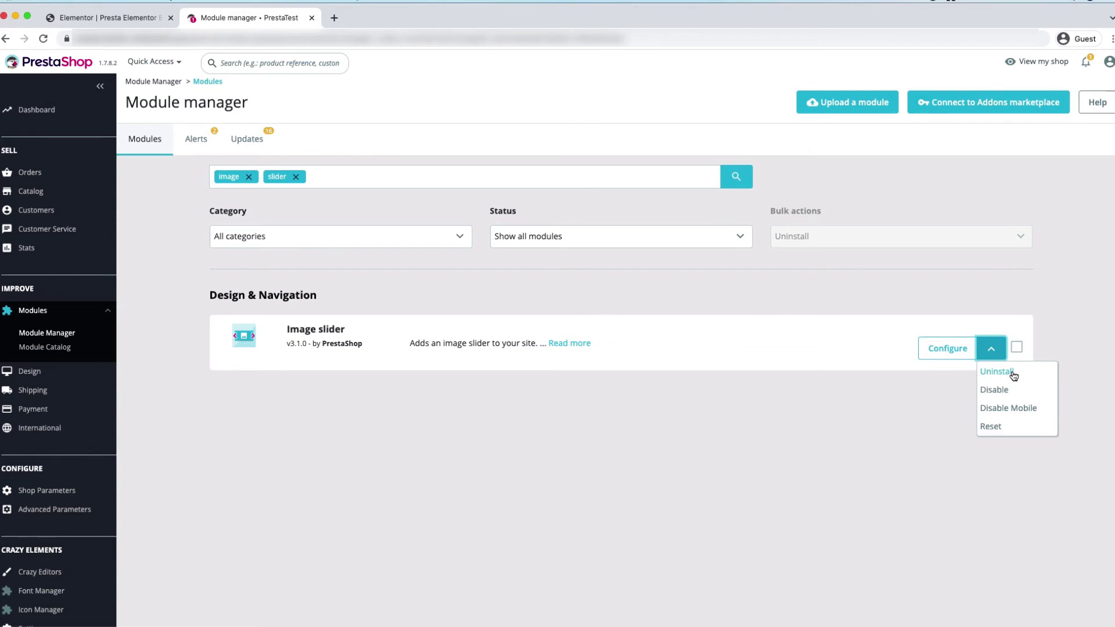
{"action": "left_click", "coordinate": [1013, 374]}
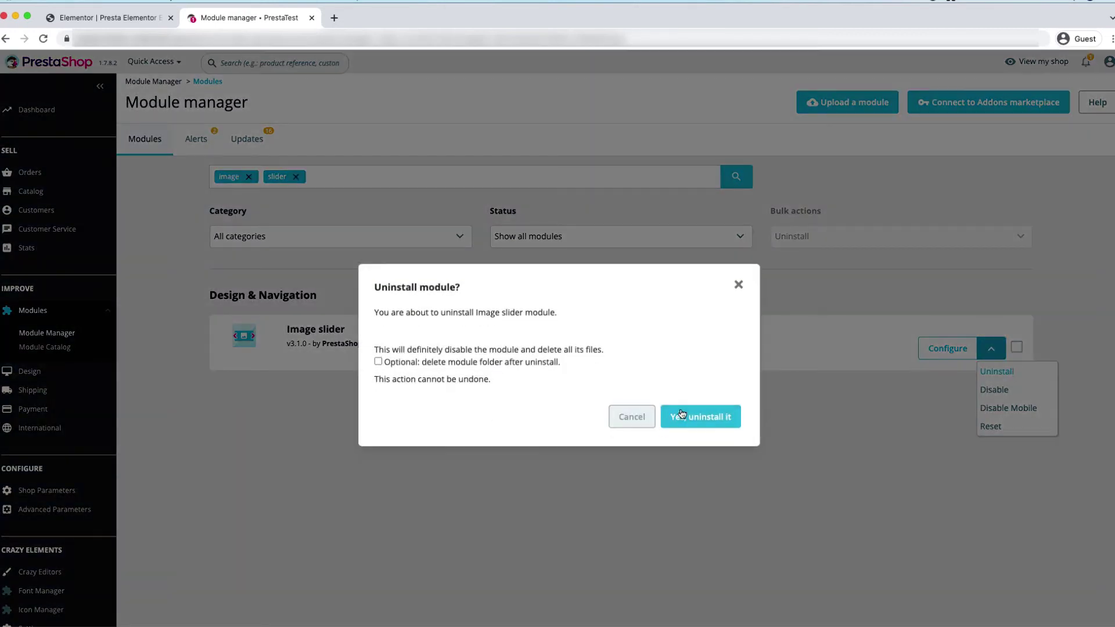
{"action": "left_click", "coordinate": [738, 418]}
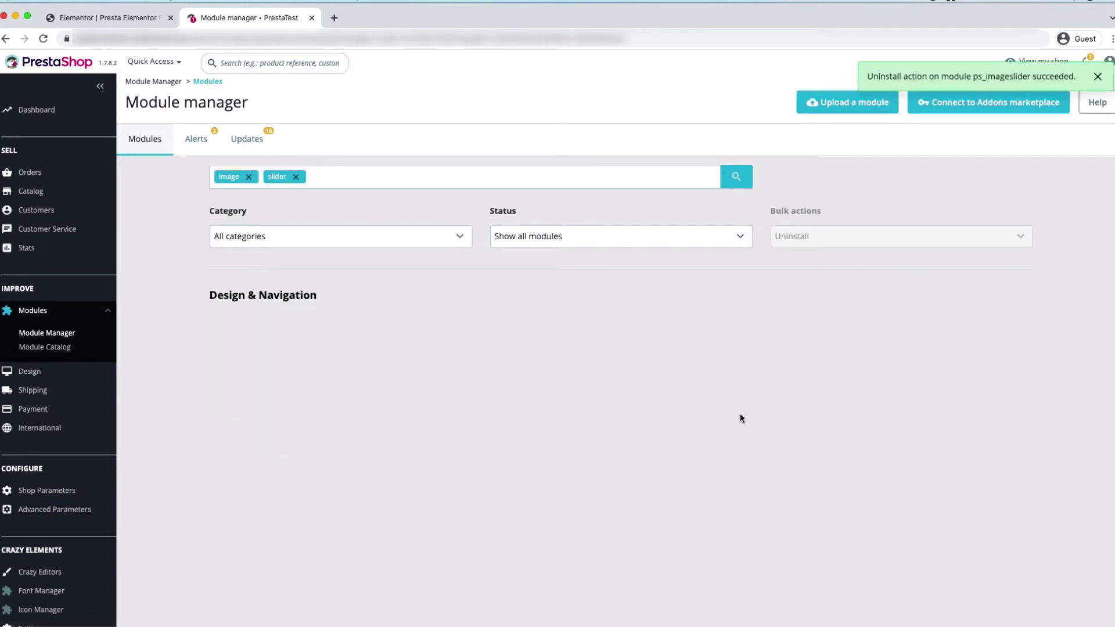
- Return to the Crazy Elements editor and add a Featured Products widget in a new section above the 20% OFF banner
{"action": "left_click", "coordinate": [129, 18]}
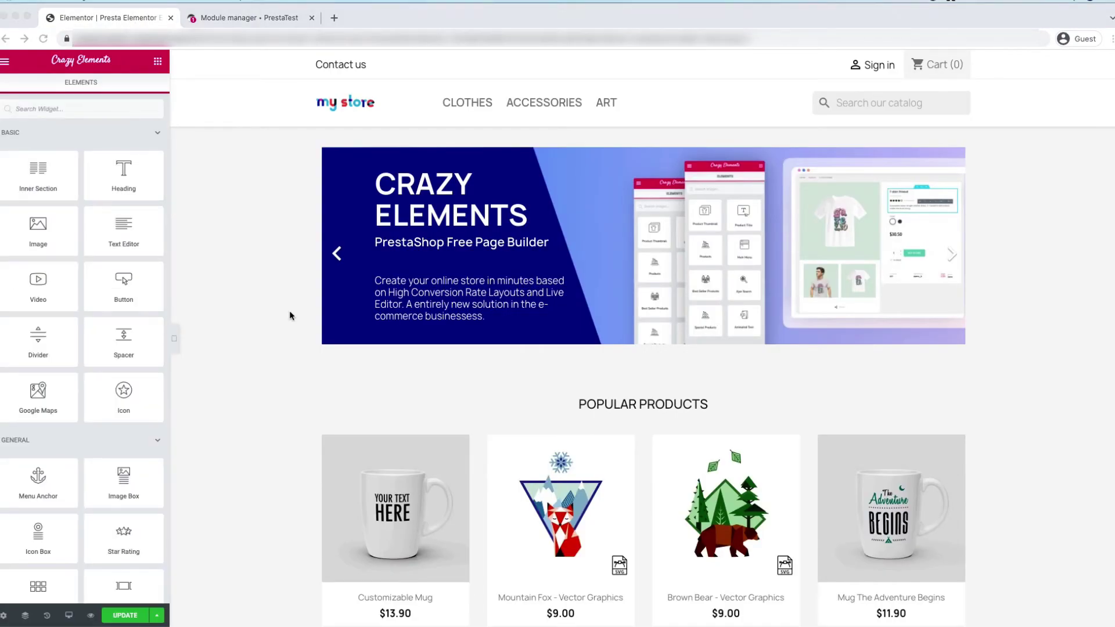
{"action": "scroll", "coordinate": [489, 333], "scroll_direction": "down", "scroll_amount": 3}
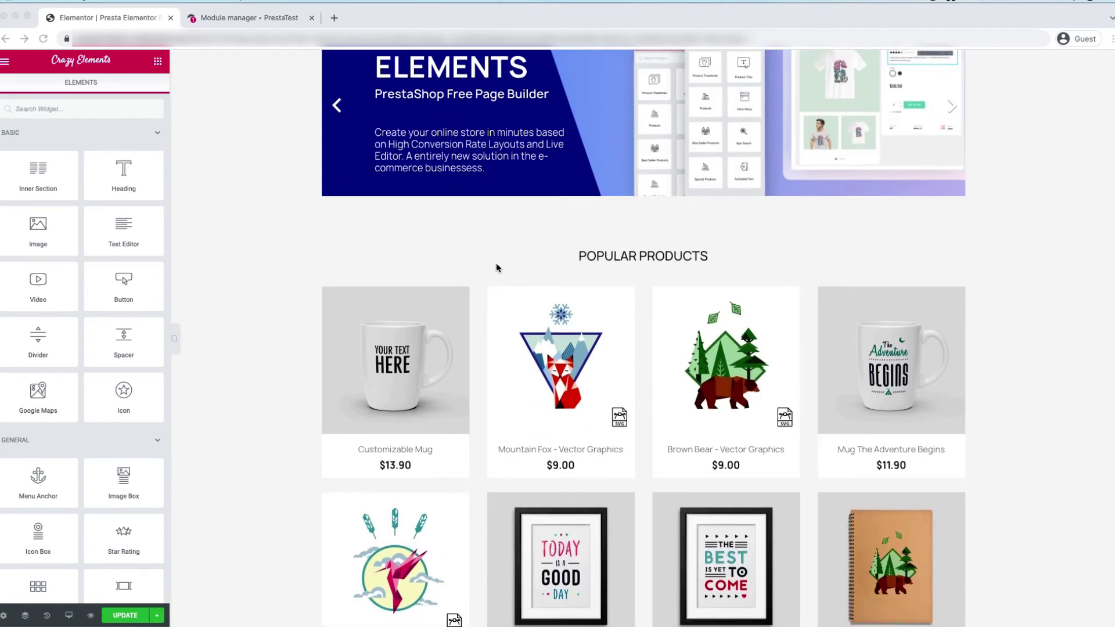
{"action": "scroll", "coordinate": [554, 440], "scroll_direction": "down", "scroll_amount": 6}
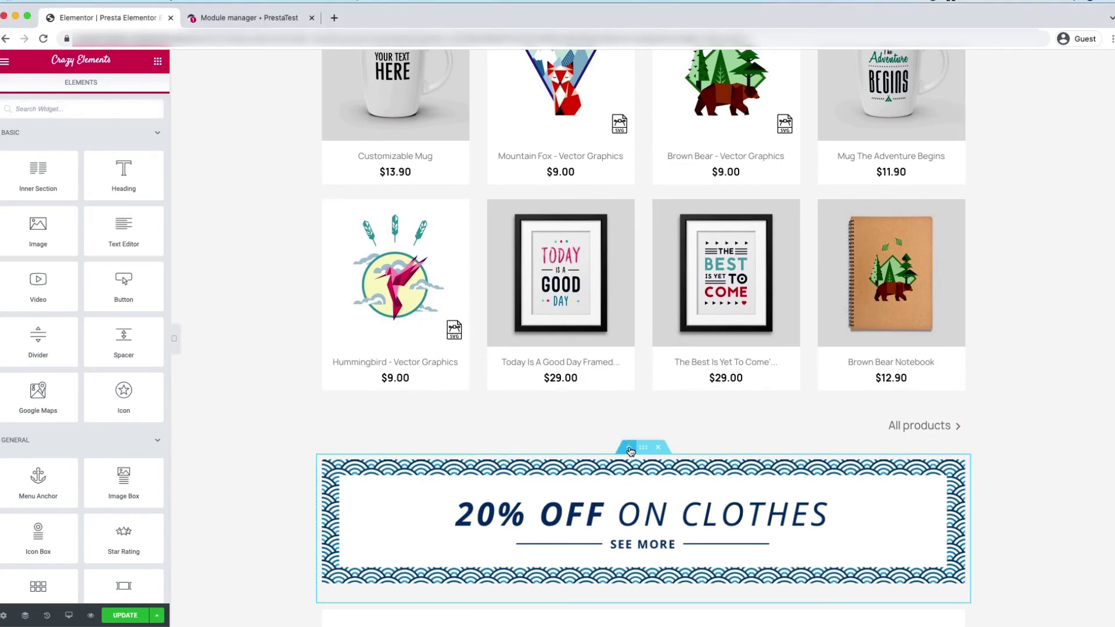
{"action": "left_click", "coordinate": [629, 451]}
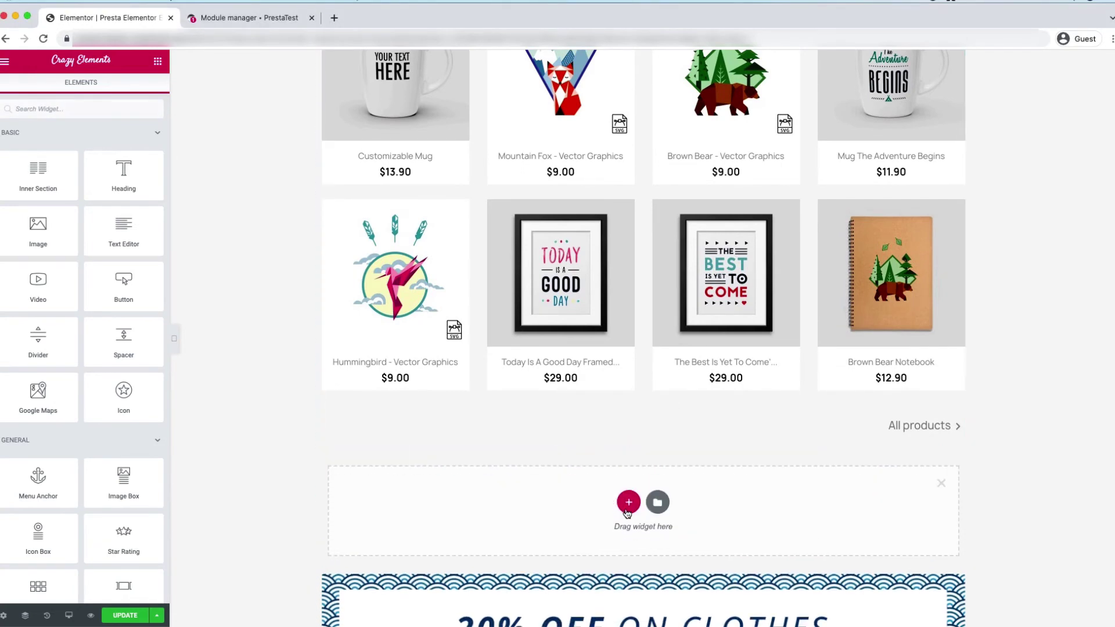
{"action": "type", "text": "fea"}
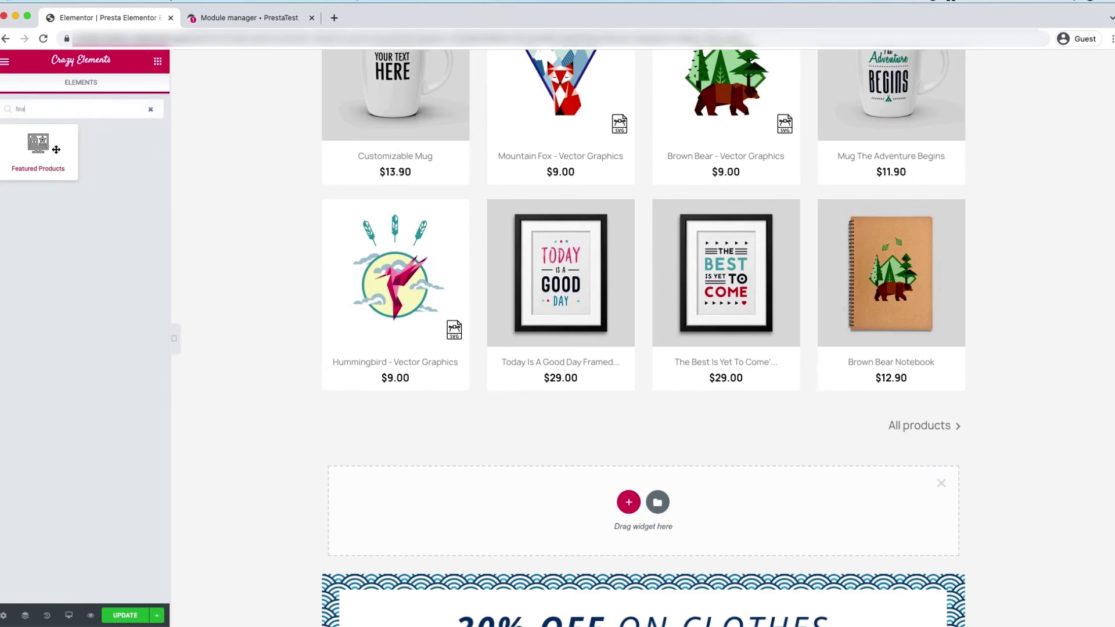
{"action": "left_click_drag", "start_coordinate": [53, 151], "coordinate": [610, 505]}
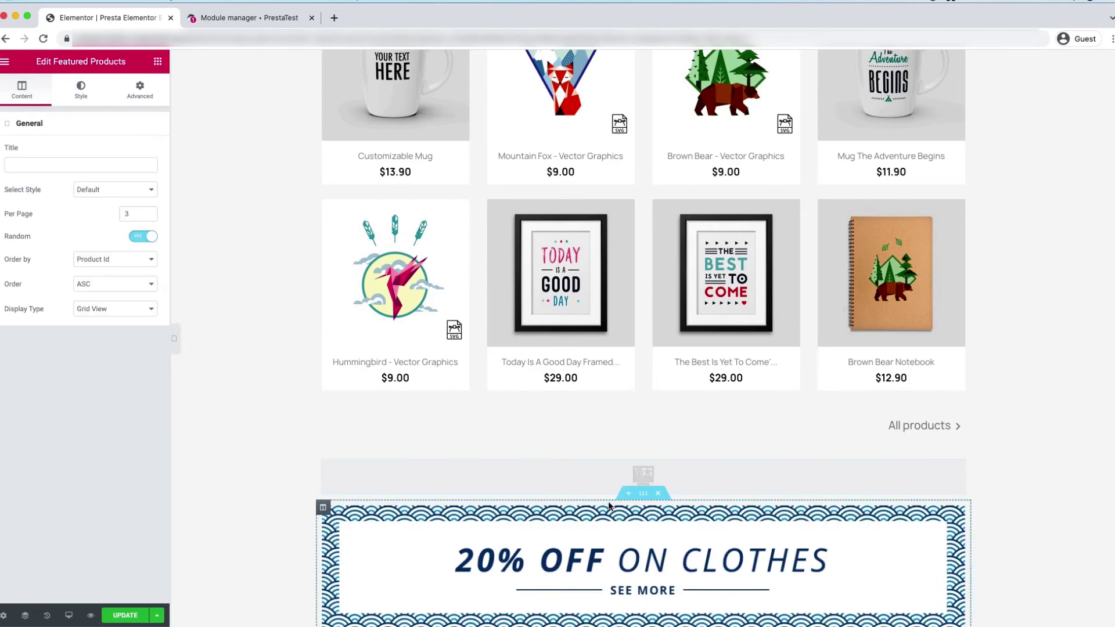
- Turn off random product selection for the Featured Products widget and set it to 8 products per page
{"action": "scroll", "coordinate": [622, 554], "scroll_direction": "down", "scroll_amount": 1}
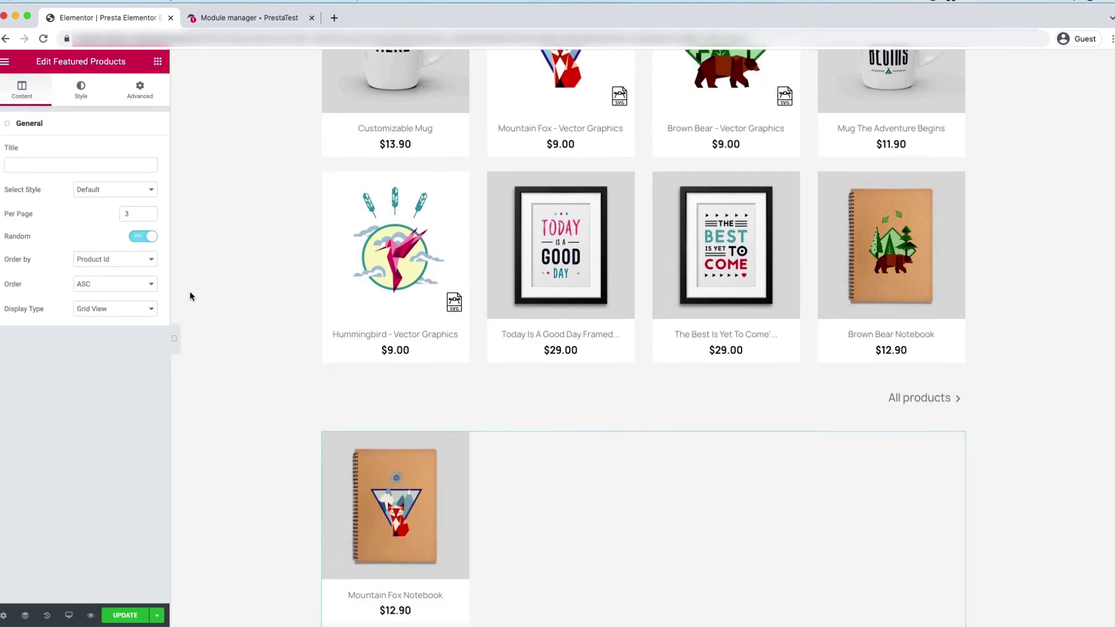
{"action": "left_click", "coordinate": [137, 240]}
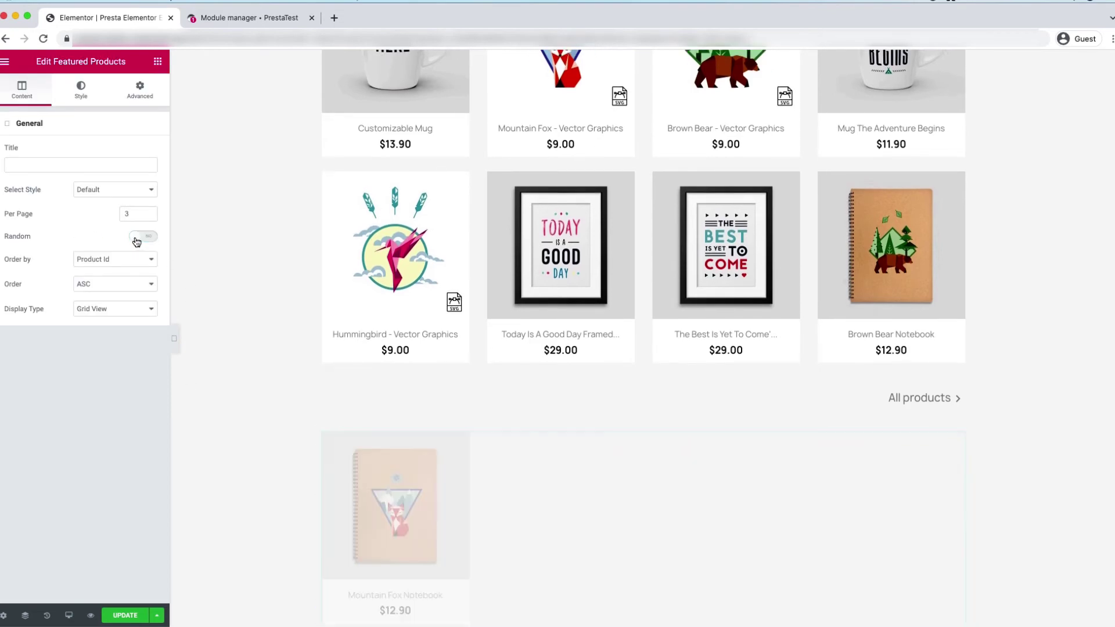
{"action": "left_click", "coordinate": [132, 216]}
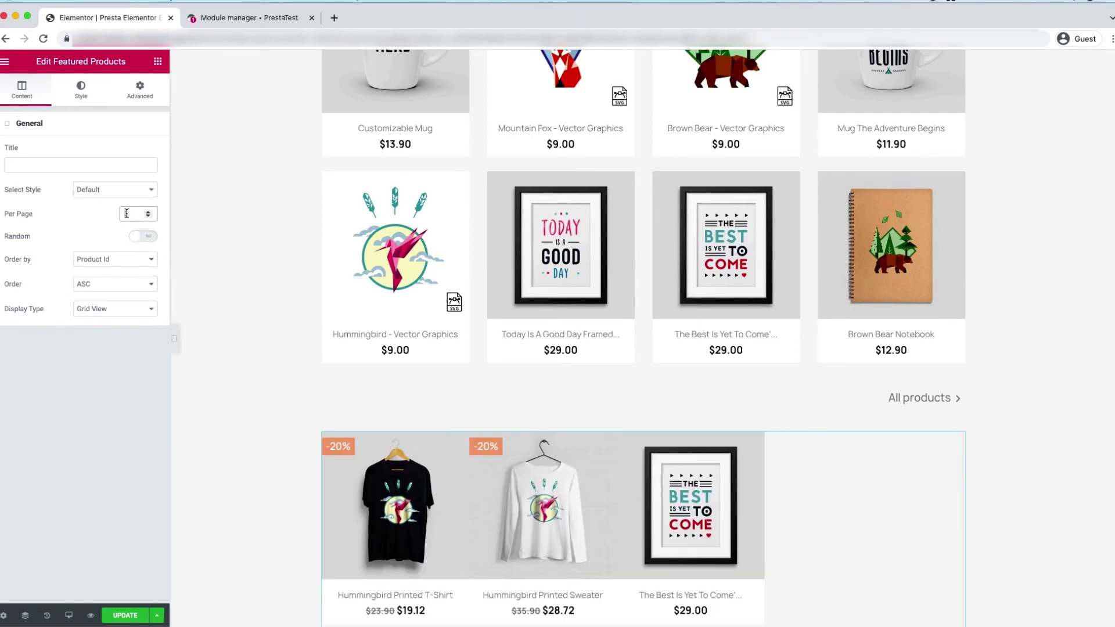
{"action": "type", "text": "8"}
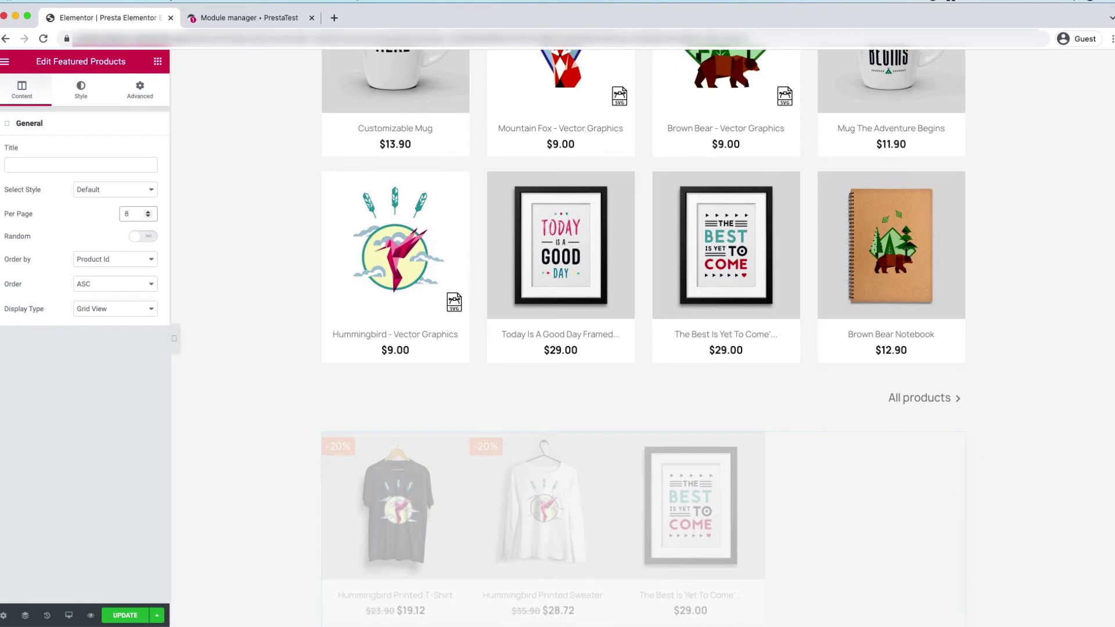
{"action": "scroll", "coordinate": [836, 482], "scroll_direction": "down", "scroll_amount": 3}
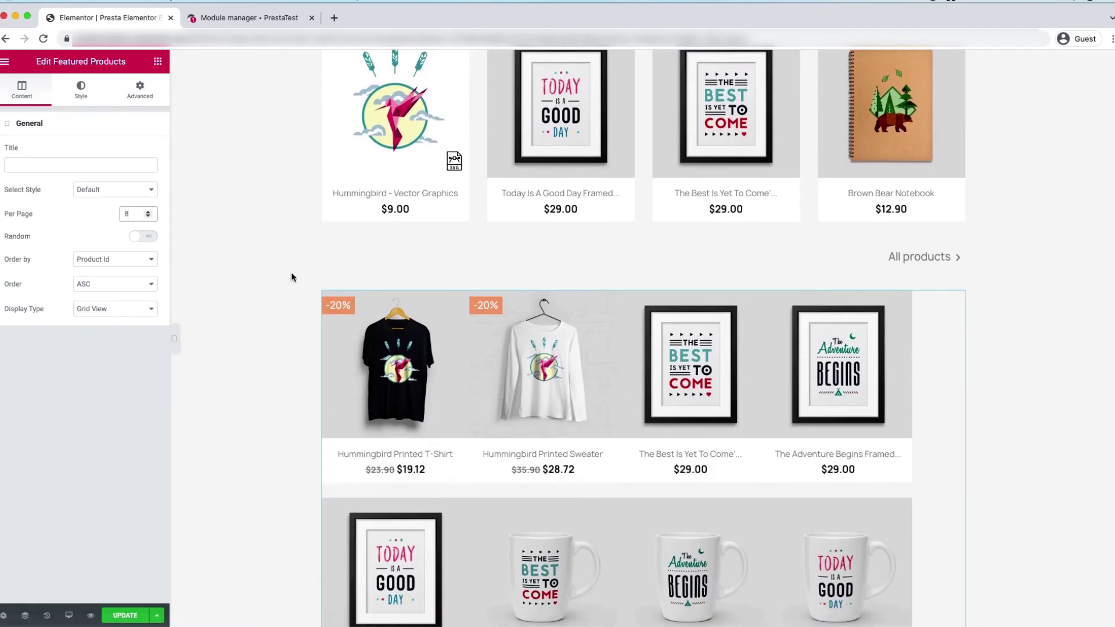
- Insert a single-column section above the new featured products and place a Heading widget in it
{"action": "scroll", "coordinate": [292, 277], "scroll_direction": "down", "scroll_amount": 1}
{"action": "left_click", "coordinate": [629, 257]}
{"action": "left_click", "coordinate": [635, 310]}
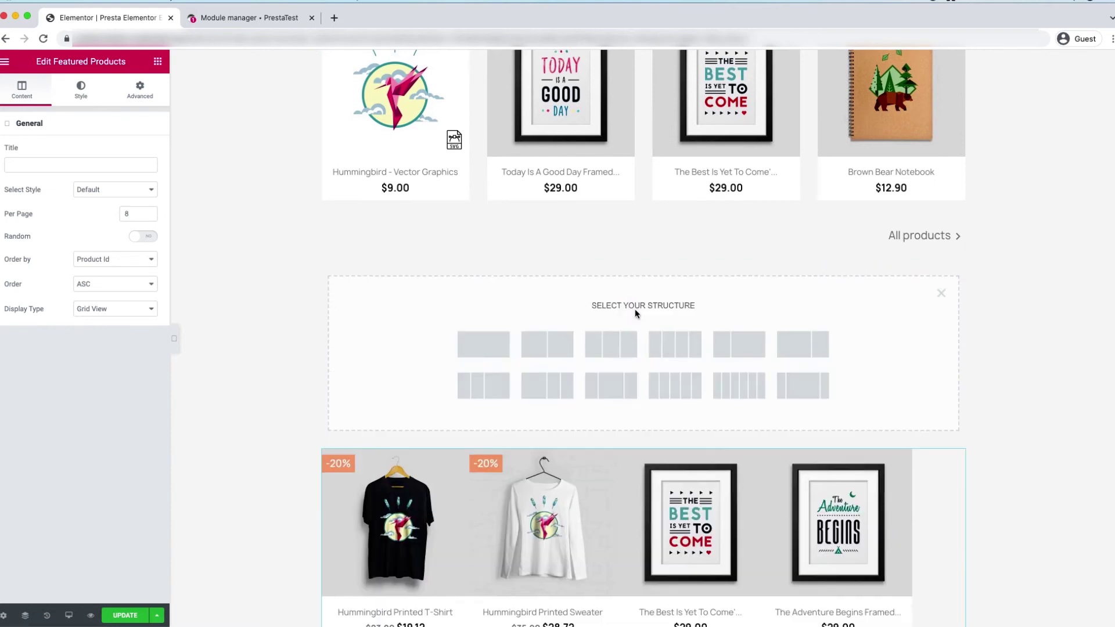
{"action": "left_click", "coordinate": [476, 343]}
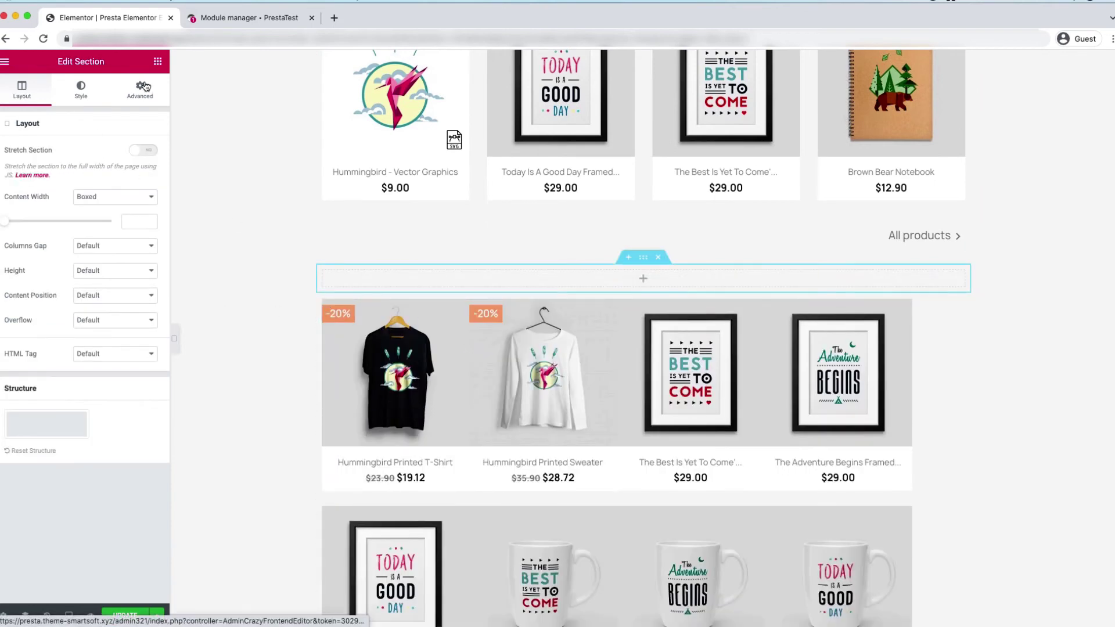
{"action": "left_click", "coordinate": [158, 61]}
{"action": "type", "text": "t"}
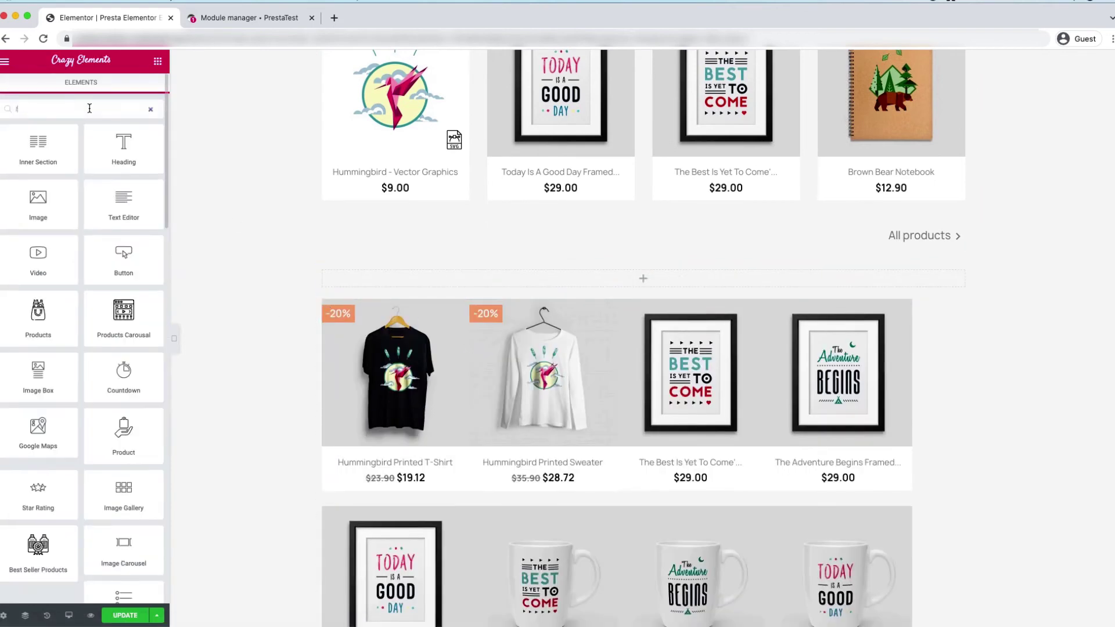
{"action": "type", "text": "it"}
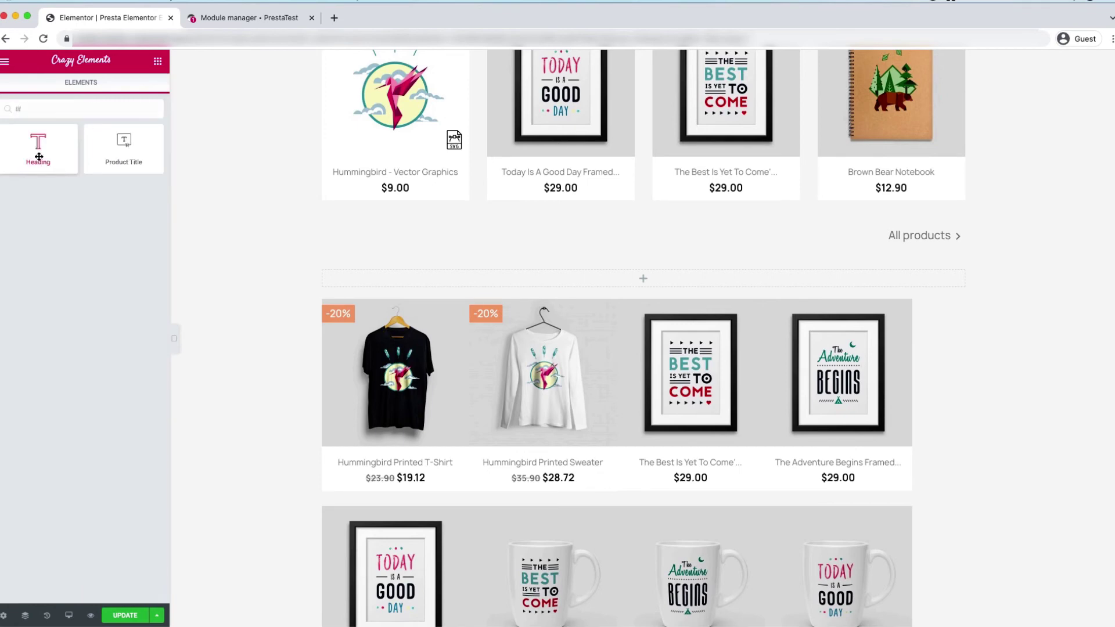
{"action": "left_click_drag", "start_coordinate": [39, 157], "coordinate": [671, 271]}
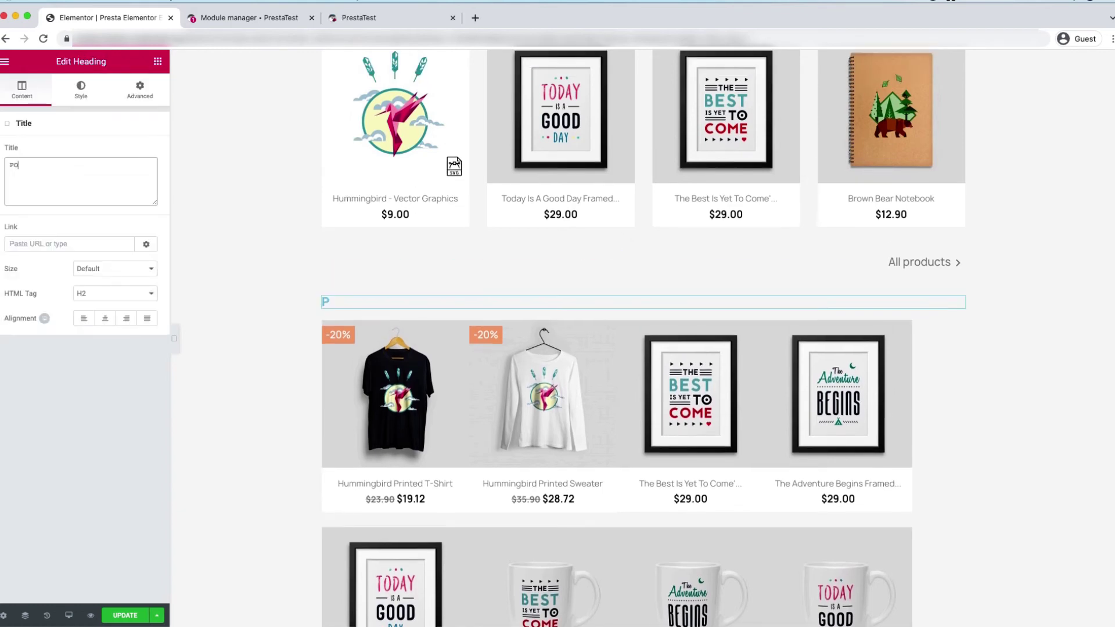
- Set the heading's title to POPULAR PRODUCT, center it and give the text a dark grey color
{"action": "type", "text": "PULAR PRODUCT"}
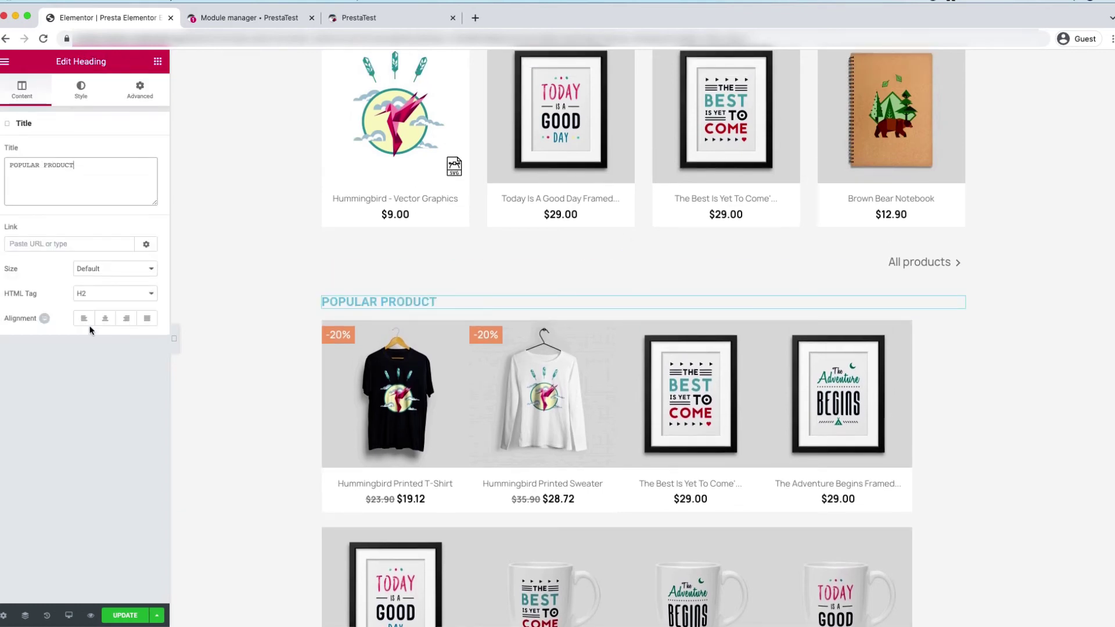
{"action": "left_click", "coordinate": [105, 318]}
{"action": "left_click", "coordinate": [87, 92]}
{"action": "left_click", "coordinate": [143, 153]}
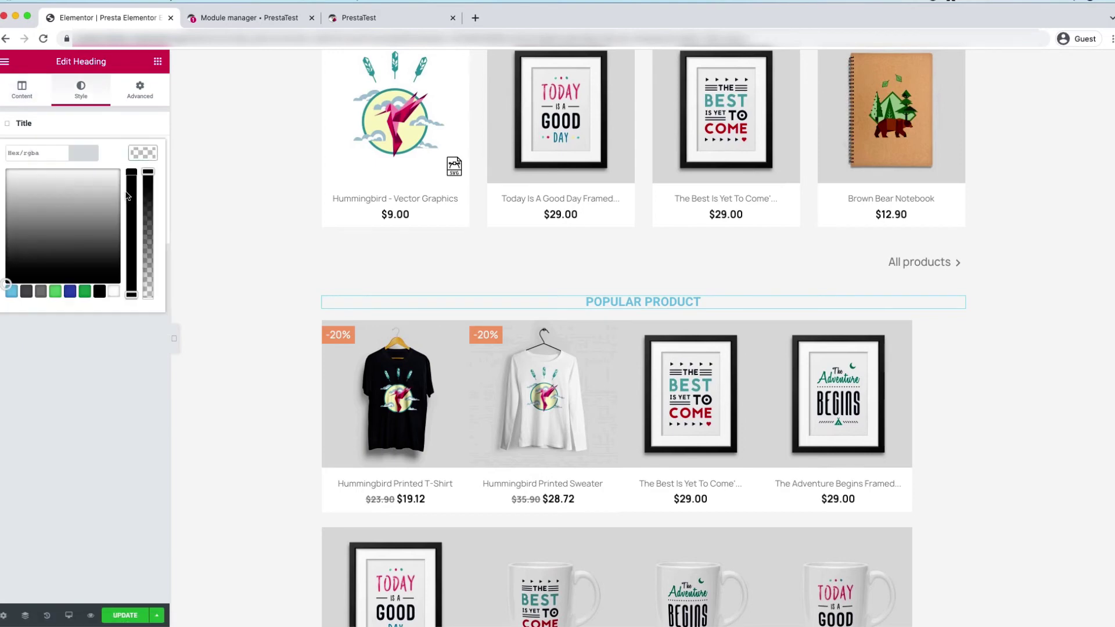
{"action": "left_click", "coordinate": [26, 292]}
{"action": "left_click", "coordinate": [21, 90]}
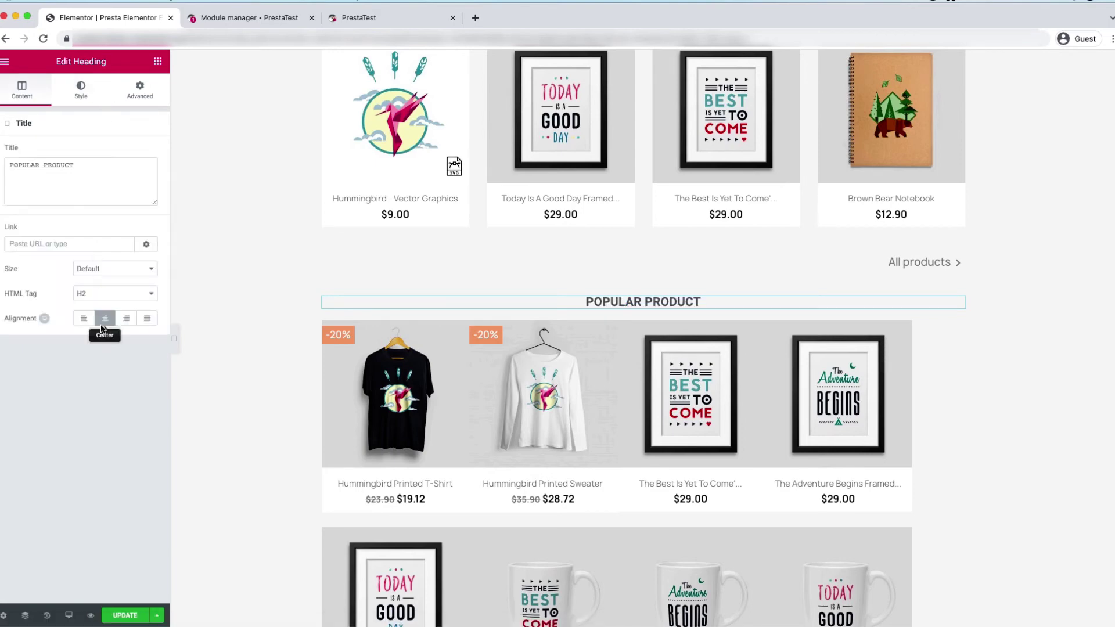
- Change the POPULAR PRODUCT heading's HTML tag and enlarge its typography size
{"action": "left_click", "coordinate": [115, 293]}
{"action": "left_click", "coordinate": [87, 284]}
{"action": "left_click", "coordinate": [82, 90]}
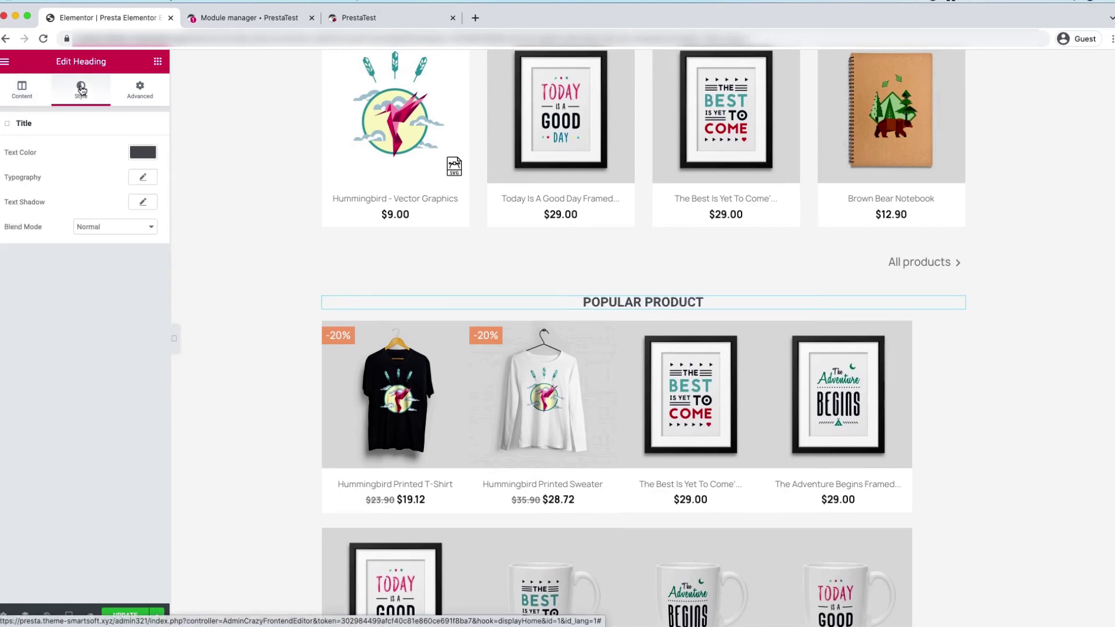
{"action": "left_click", "coordinate": [119, 229]}
{"action": "left_click", "coordinate": [145, 179]}
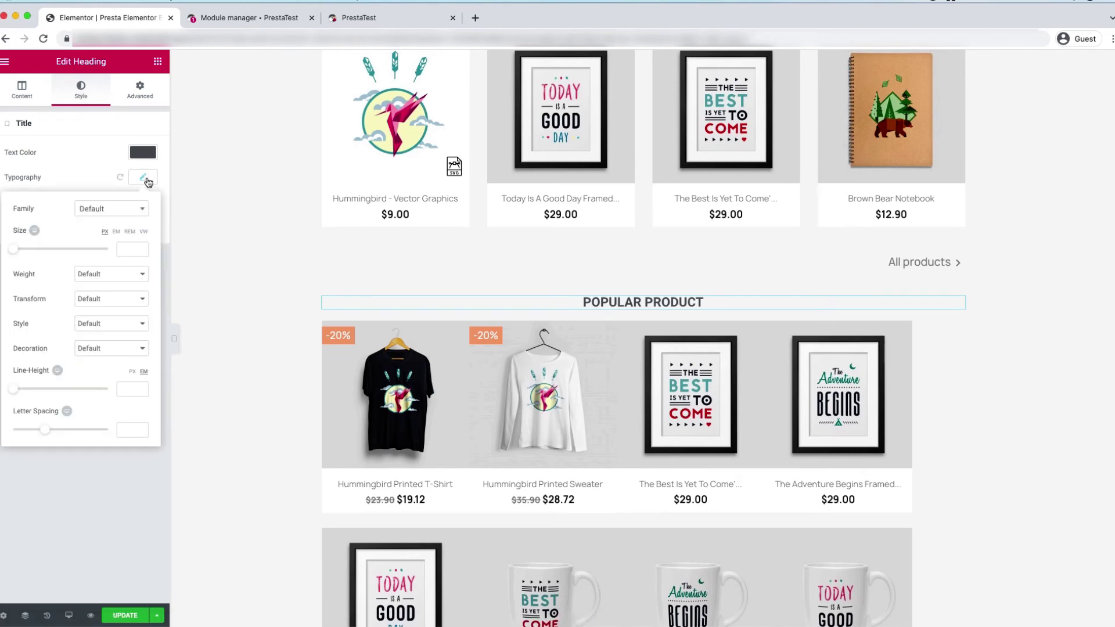
{"action": "left_click_drag", "start_coordinate": [13, 249], "coordinate": [29, 256]}
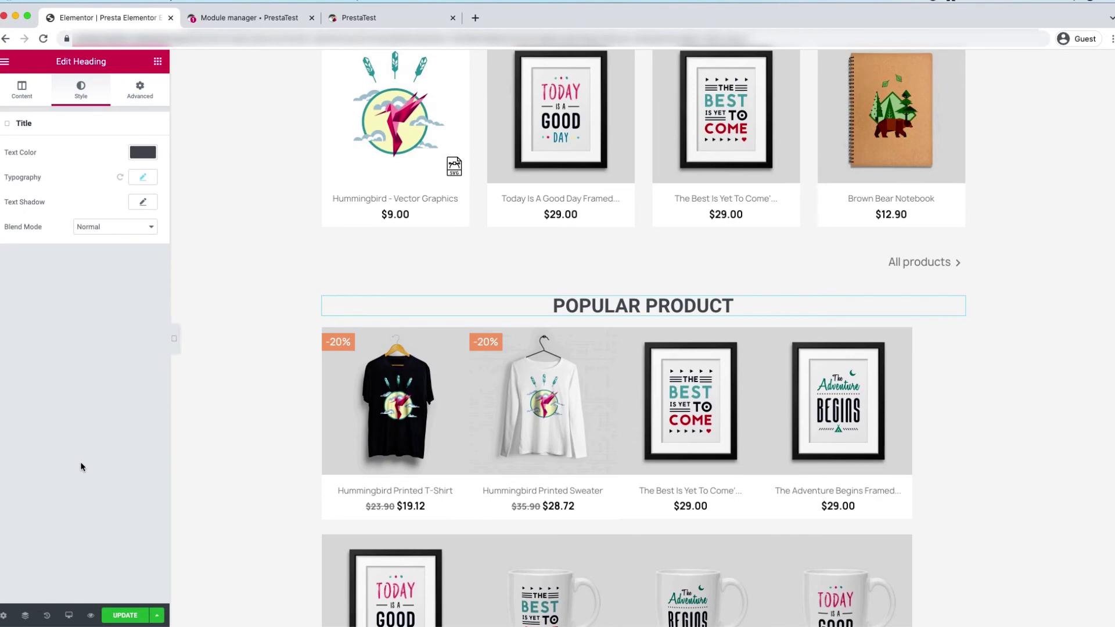
{"action": "left_click", "coordinate": [576, 309]}
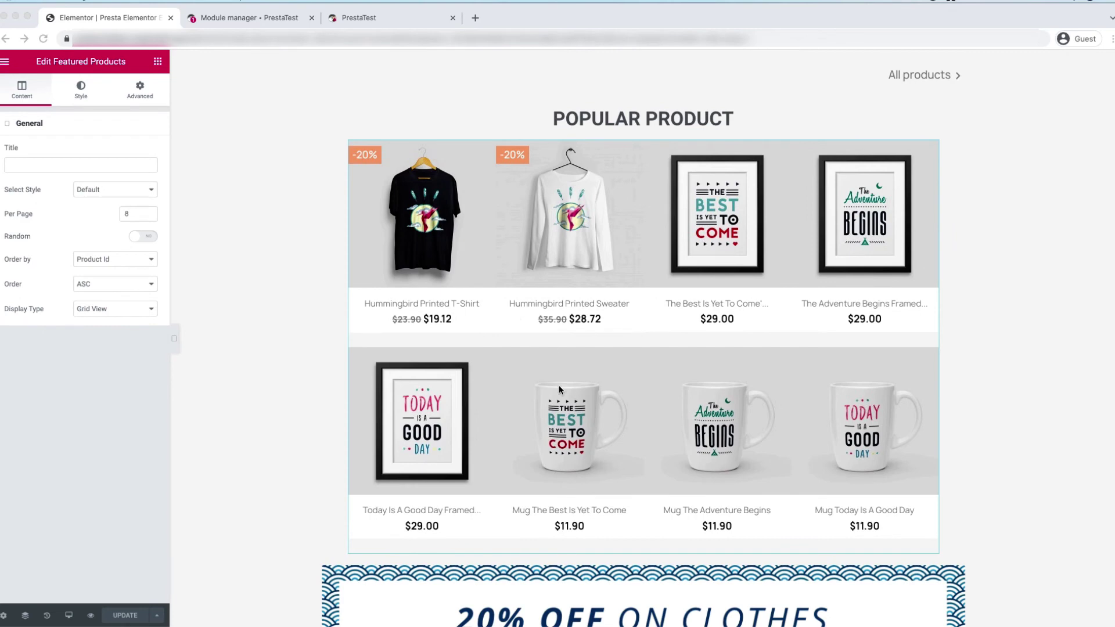
- Compare the new product section with the old one, then search the back office Module Manager for "featured"
{"action": "scroll", "coordinate": [564, 407], "scroll_direction": "up", "scroll_amount": 4}
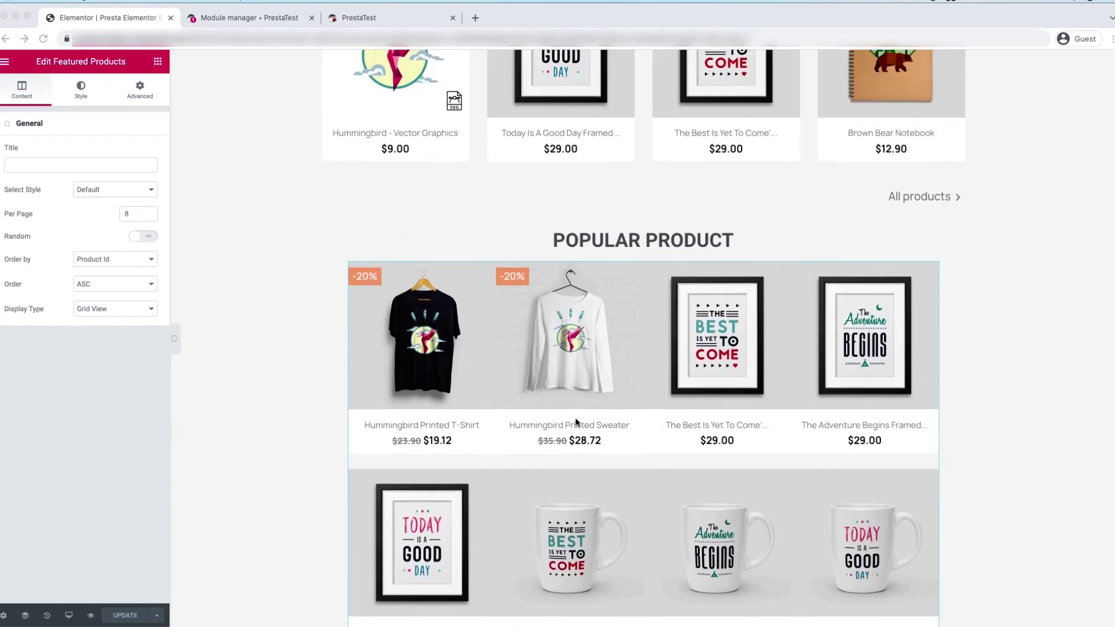
{"action": "scroll", "coordinate": [572, 429], "scroll_direction": "down", "scroll_amount": 2}
{"action": "scroll", "coordinate": [574, 442], "scroll_direction": "up", "scroll_amount": 5}
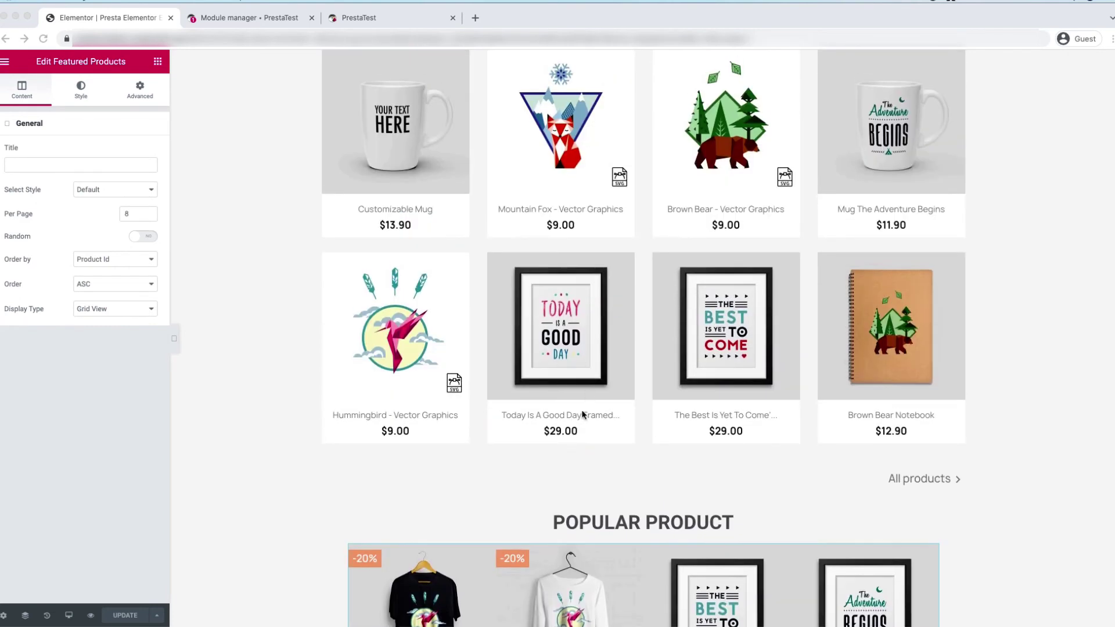
{"action": "left_click", "coordinate": [286, 18]}
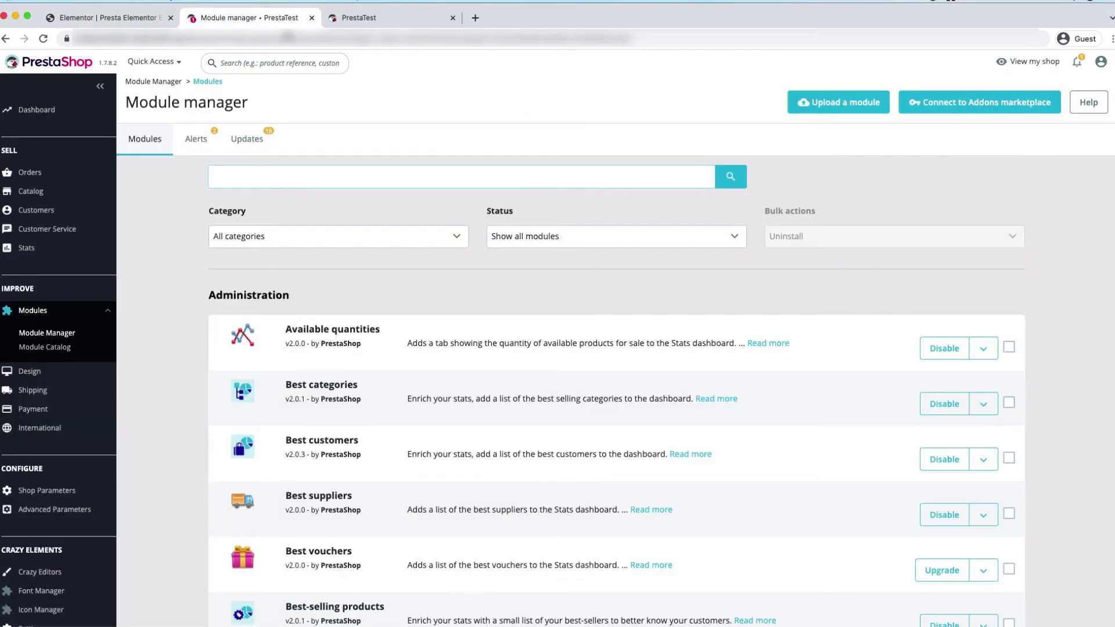
{"action": "type", "text": "featured"}
{"action": "key", "text": "Return"}
- Uninstall the Featured products module and check the product section and banner on the homepage in the editor
{"action": "left_click", "coordinate": [991, 348]}
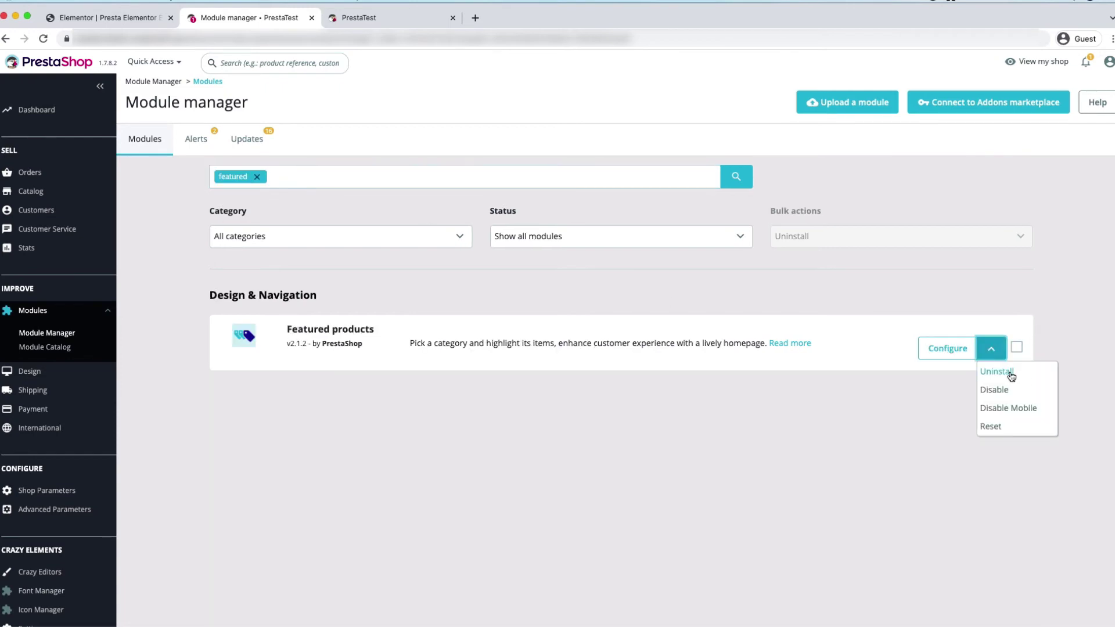
{"action": "left_click", "coordinate": [997, 372]}
{"action": "left_click", "coordinate": [703, 417]}
{"action": "key", "text": "super+1"}
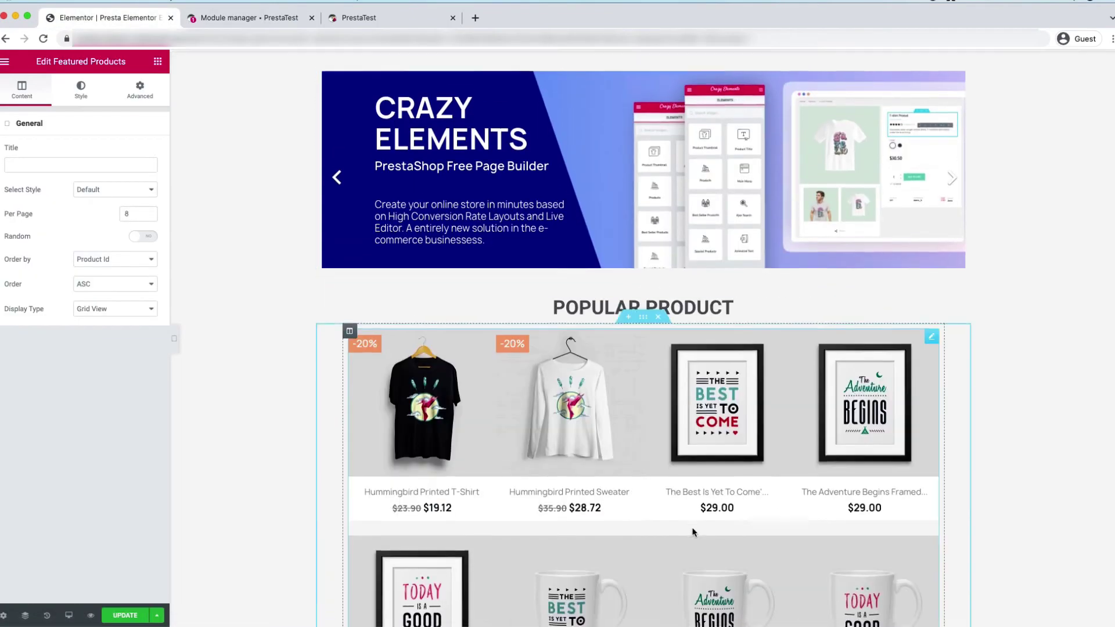
{"action": "scroll", "coordinate": [605, 313], "scroll_direction": "down", "scroll_amount": 4}
{"action": "scroll", "coordinate": [604, 313], "scroll_direction": "down", "scroll_amount": 3}
{"action": "key", "text": "super+2"}
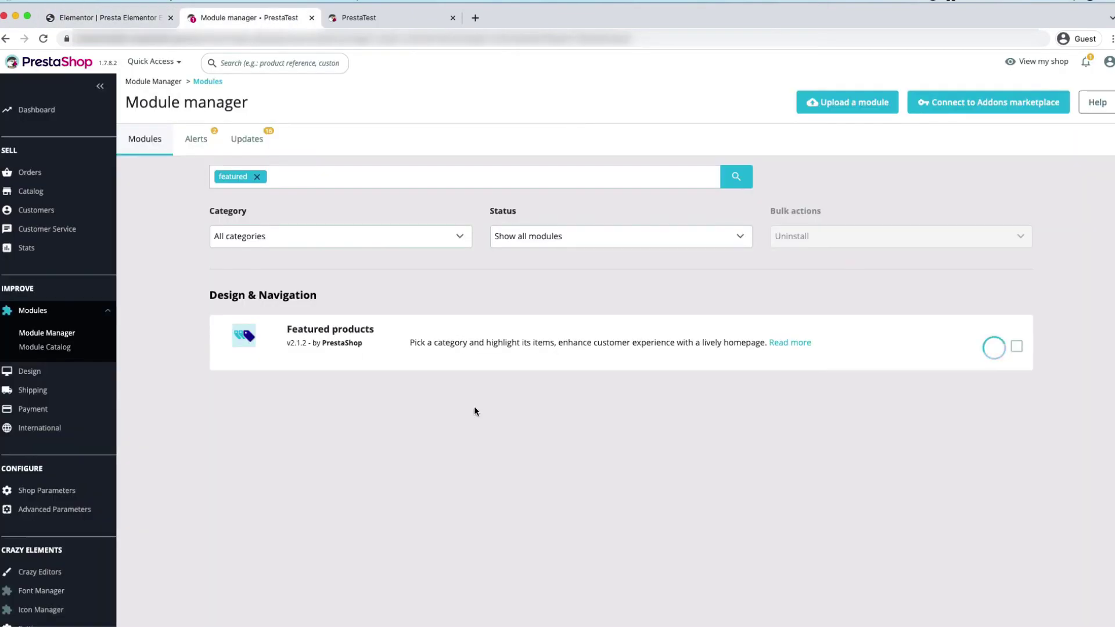
- Return to the editor and add an Image widget in a new section between the 20% OFF banner and the custom text block
{"action": "left_click", "coordinate": [80, 17]}
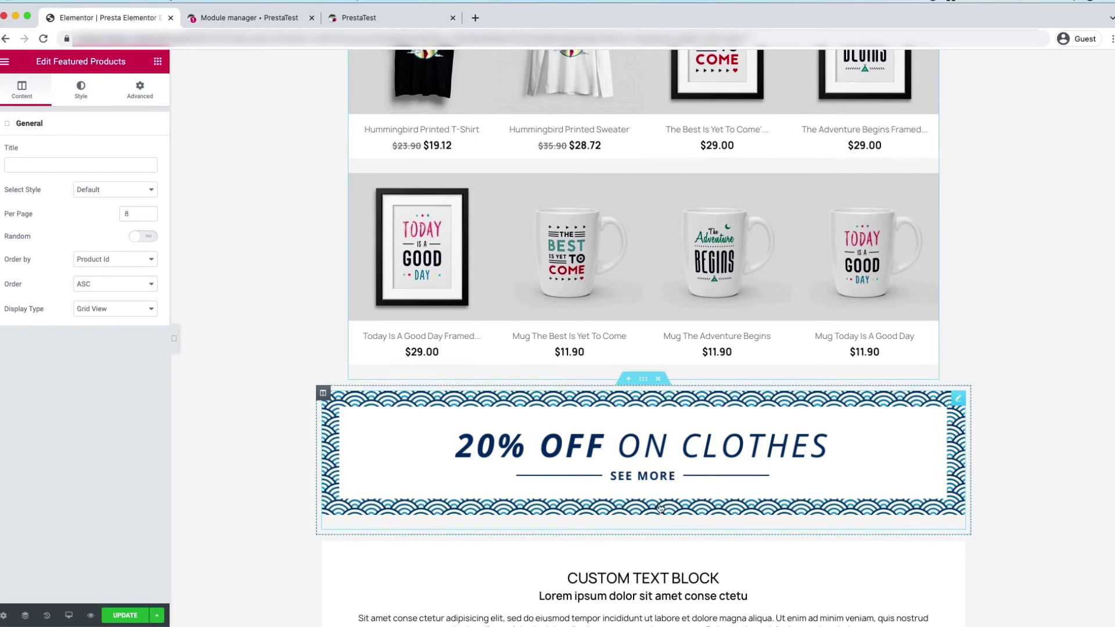
{"action": "left_click", "coordinate": [628, 538]}
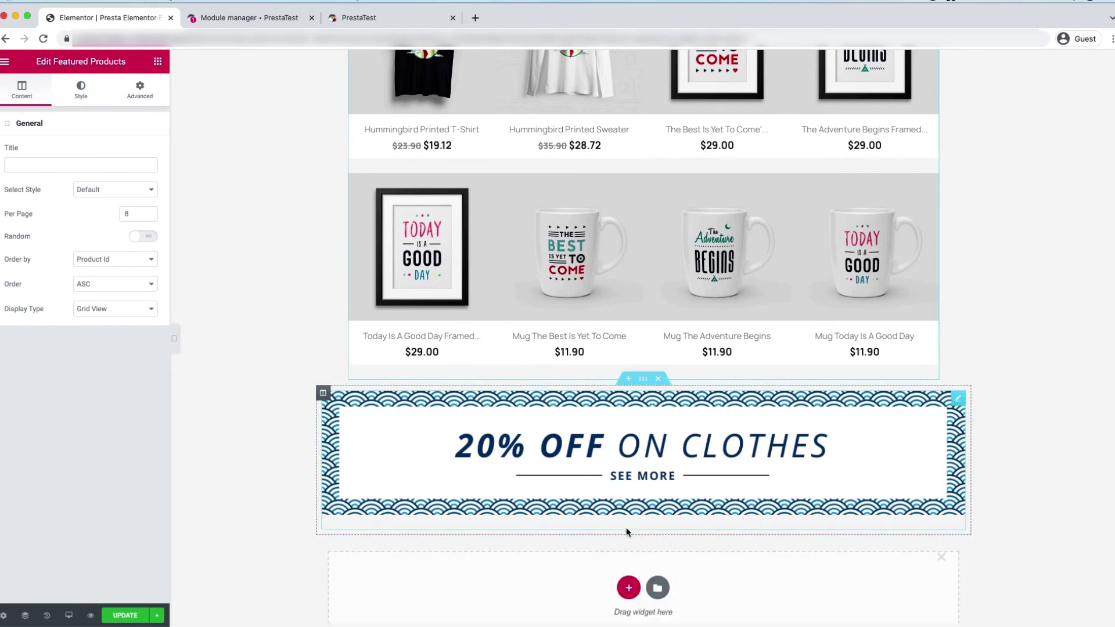
{"action": "left_click", "coordinate": [157, 61]}
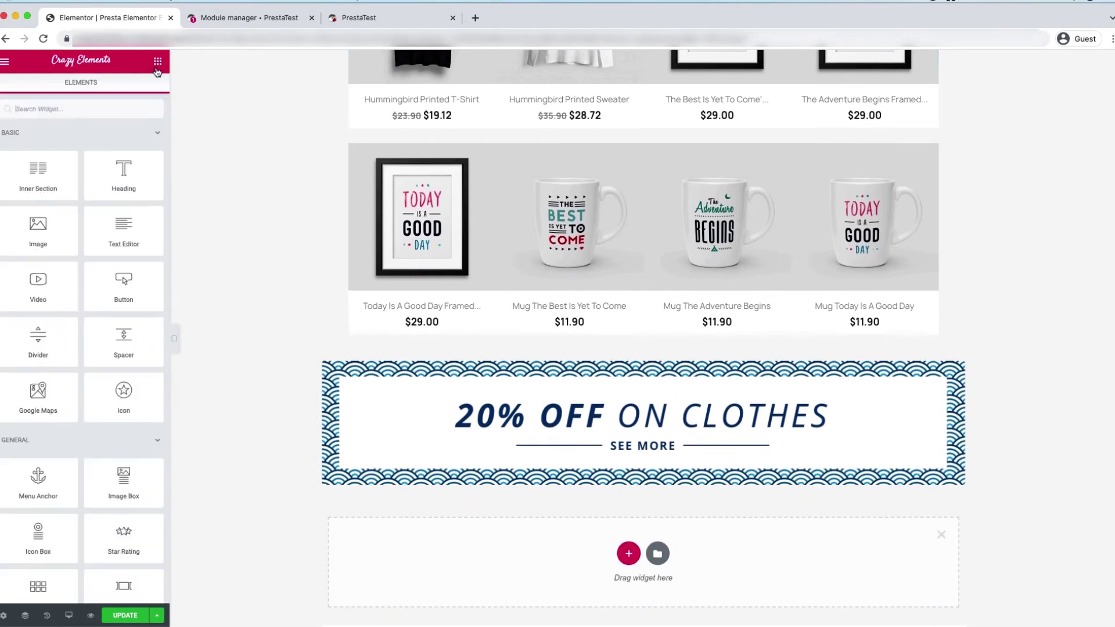
{"action": "type", "text": "ima"}
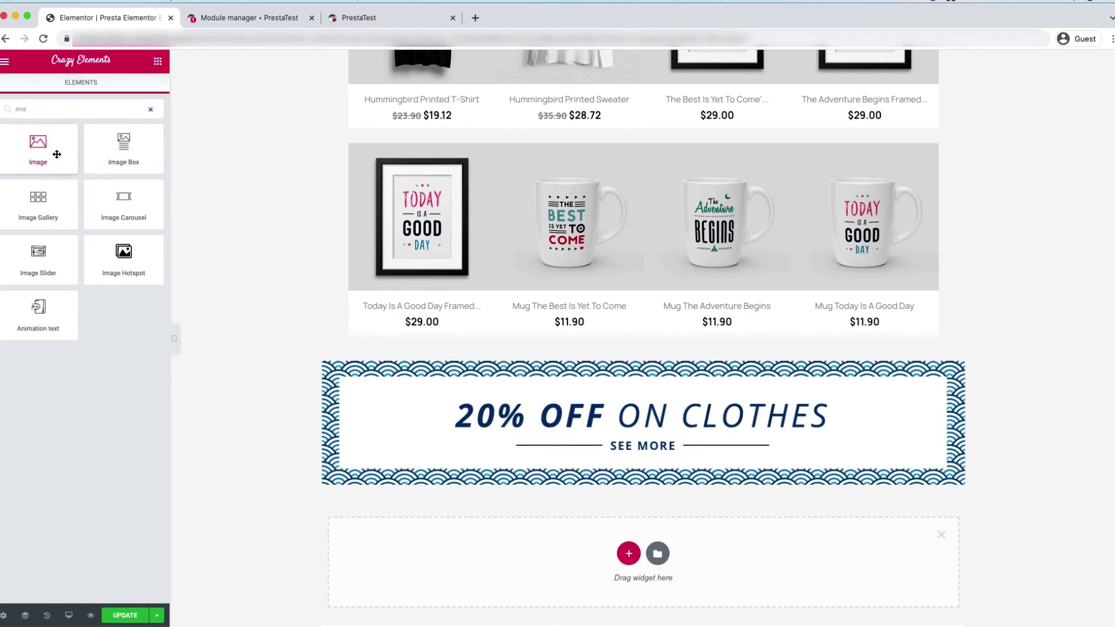
{"action": "left_click_drag", "start_coordinate": [57, 154], "coordinate": [636, 553]}
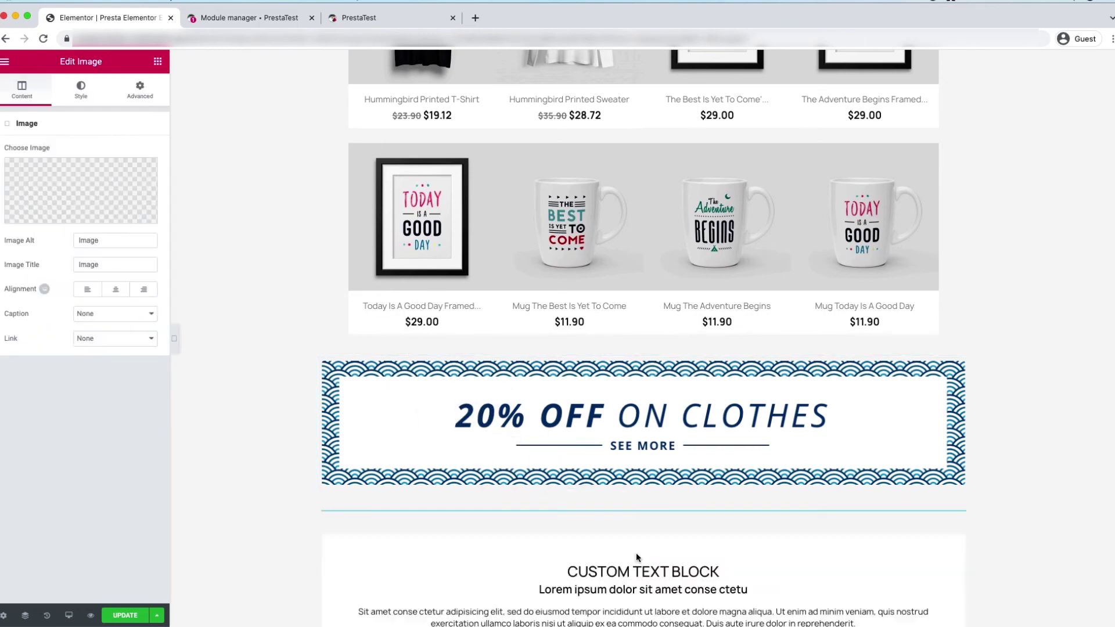
{"action": "scroll", "coordinate": [726, 535], "scroll_direction": "down", "scroll_amount": 5}
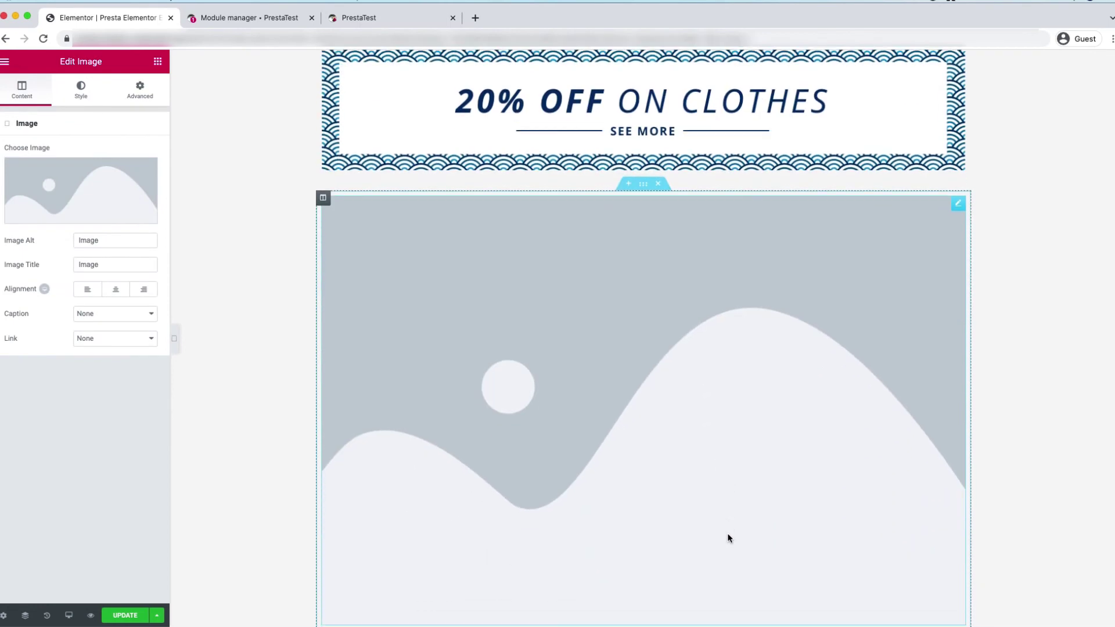
- Upload the 20% OFF ON CLOTHES banner picture through the file manager and set it as the new Image widget's image
{"action": "scroll", "coordinate": [728, 538], "scroll_direction": "down", "scroll_amount": 2}
{"action": "scroll", "coordinate": [729, 538], "scroll_direction": "up", "scroll_amount": 5}
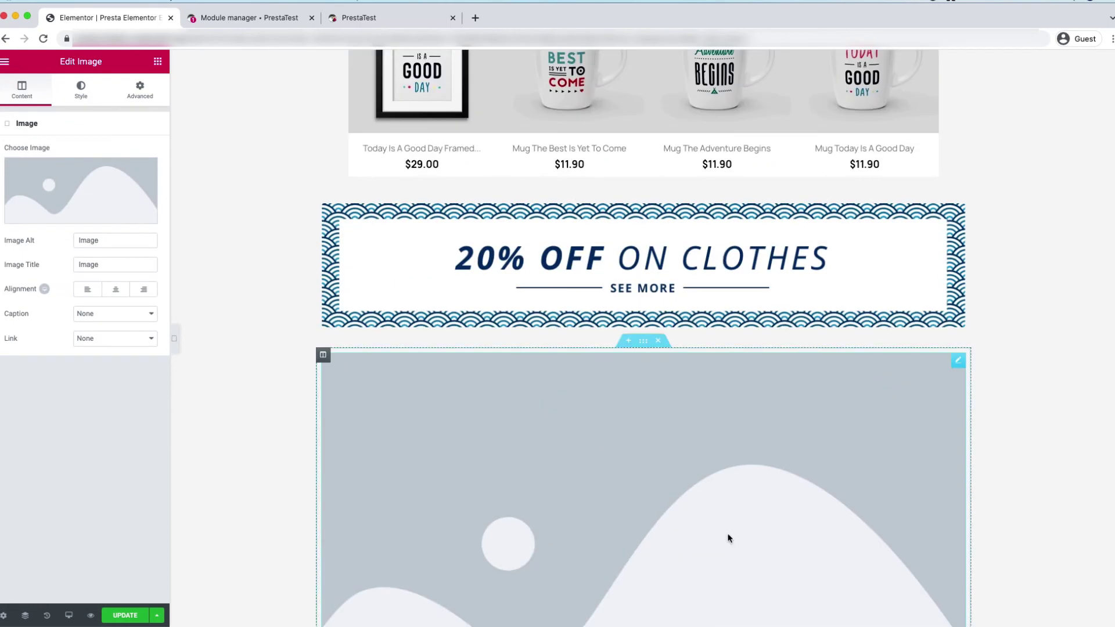
{"action": "scroll", "coordinate": [729, 538], "scroll_direction": "down", "scroll_amount": 2}
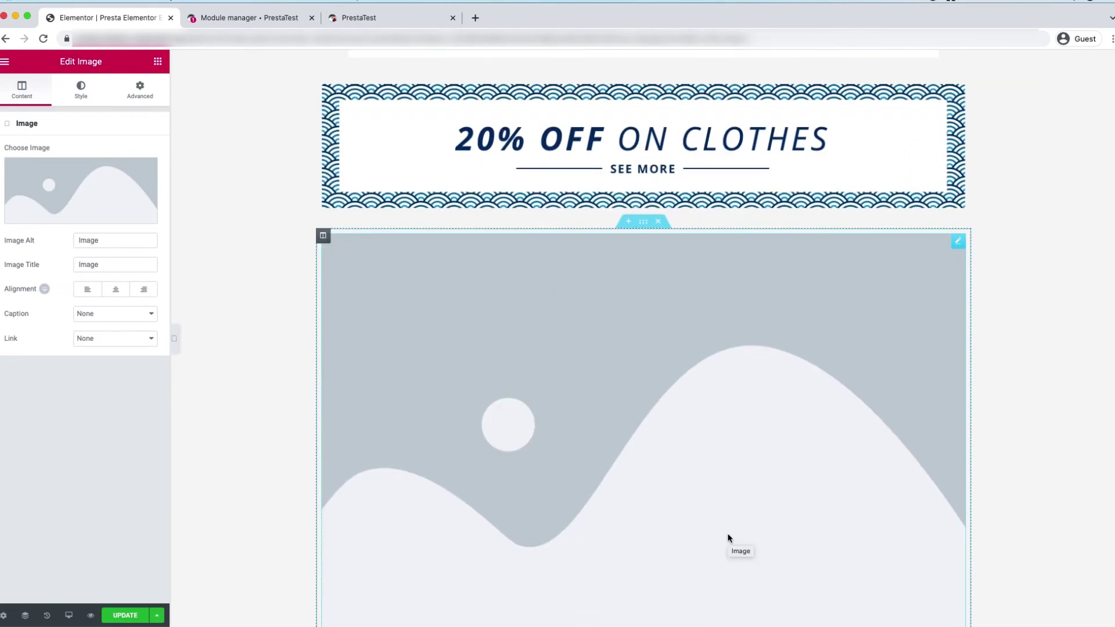
{"action": "left_click", "coordinate": [82, 196]}
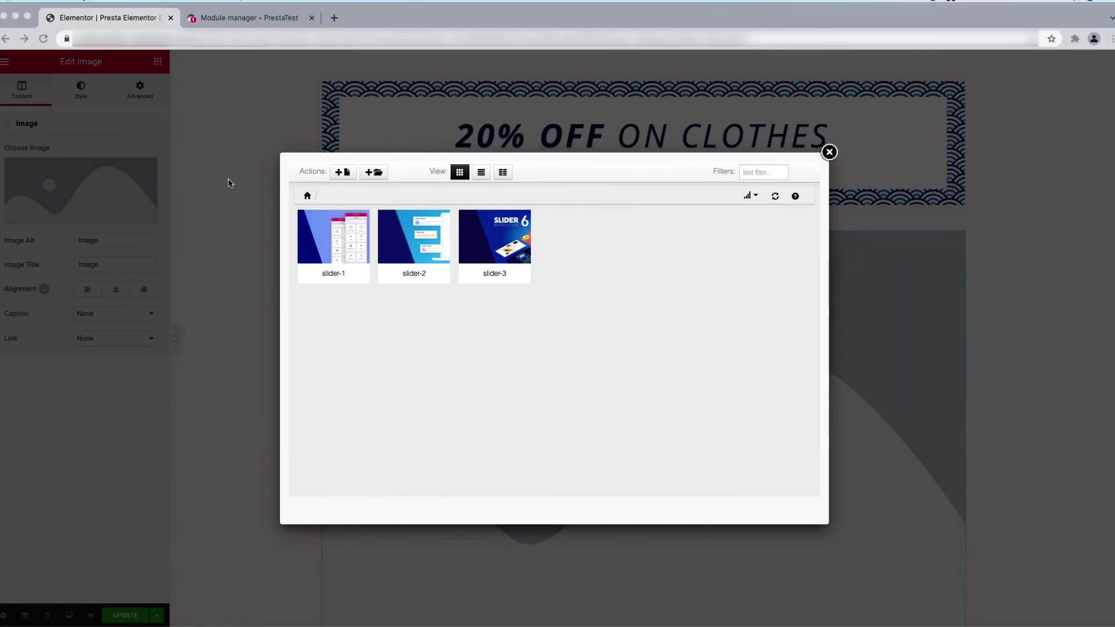
{"action": "left_click", "coordinate": [344, 172]}
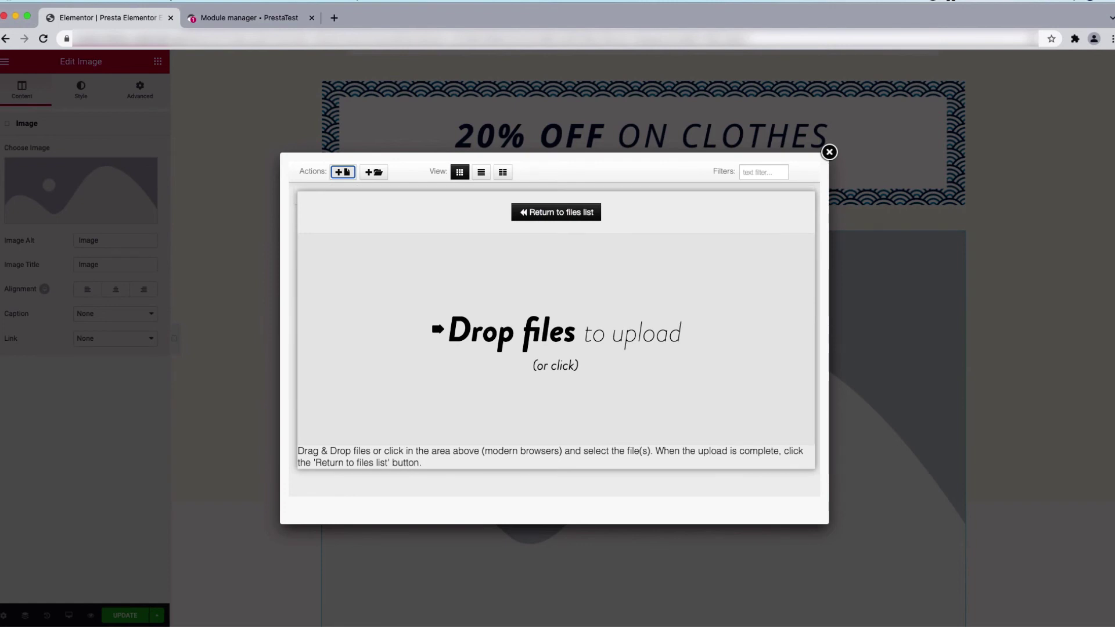
{"action": "key", "text": "super+Tab"}
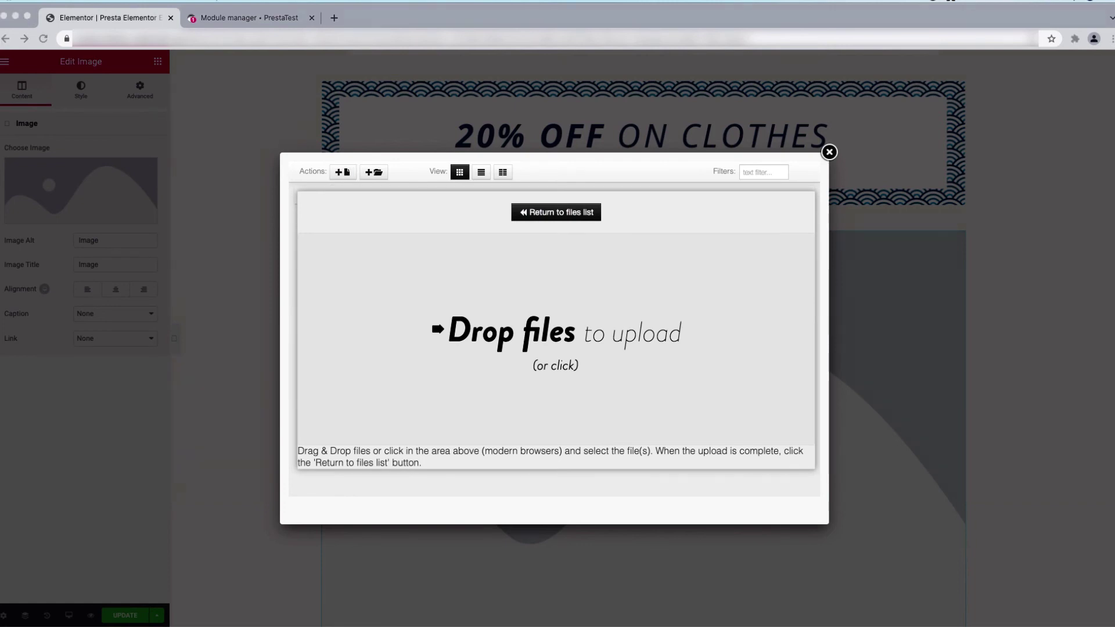
{"action": "left_click_drag", "start_coordinate": [538, 291], "coordinate": [538, 300]}
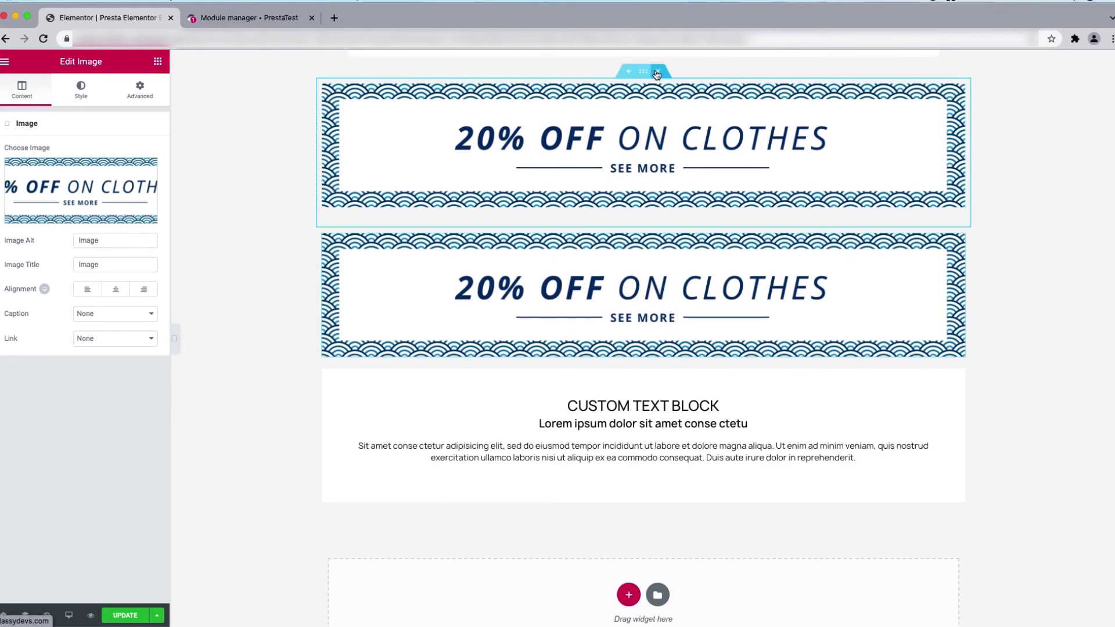
- Delete the old banner section above the new image, and uninstall the Banner module in the back office Module Manager
{"action": "left_click", "coordinate": [658, 72]}
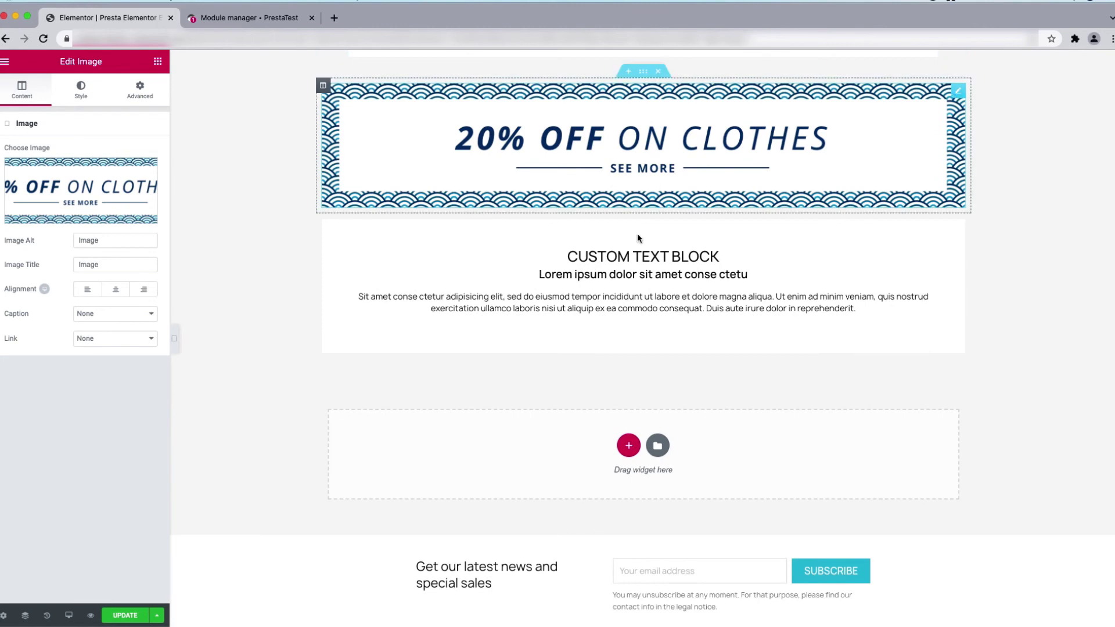
{"action": "scroll", "coordinate": [636, 233], "scroll_direction": "up", "scroll_amount": 5}
{"action": "left_click", "coordinate": [250, 18]}
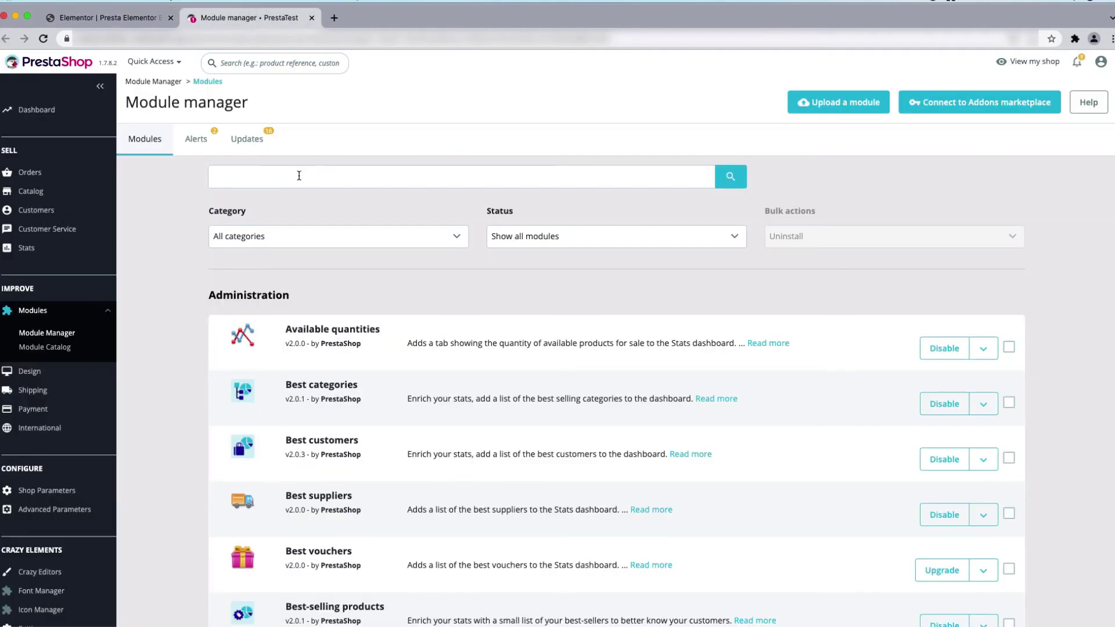
{"action": "type", "text": "banner"}
{"action": "key", "text": "Return"}
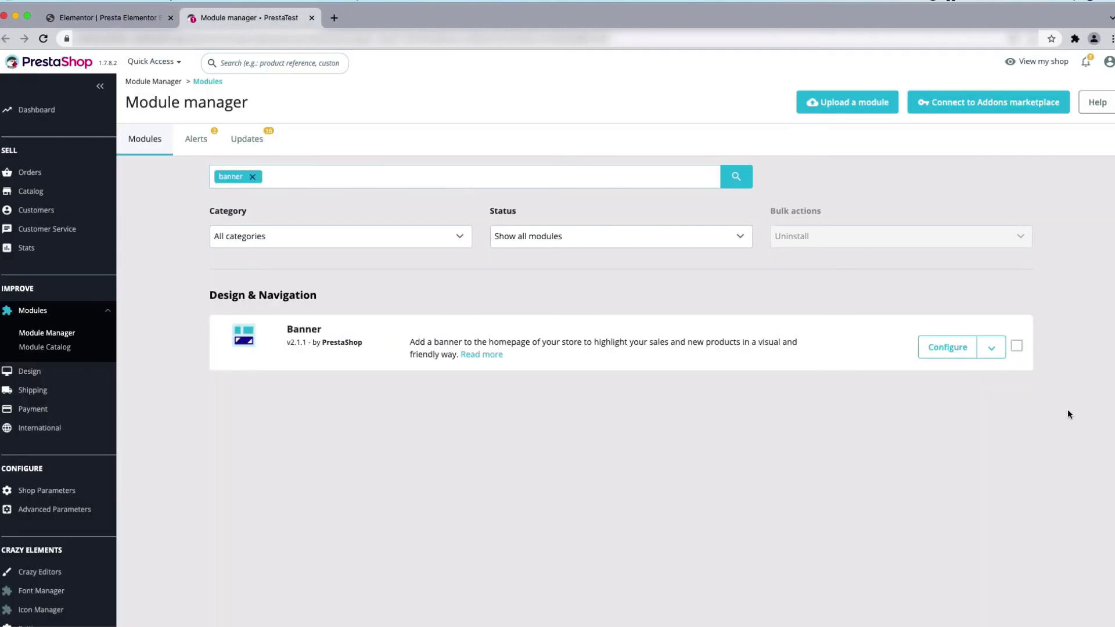
{"action": "left_click", "coordinate": [991, 347]}
{"action": "left_click", "coordinate": [1007, 371]}
{"action": "left_click", "coordinate": [694, 419]}
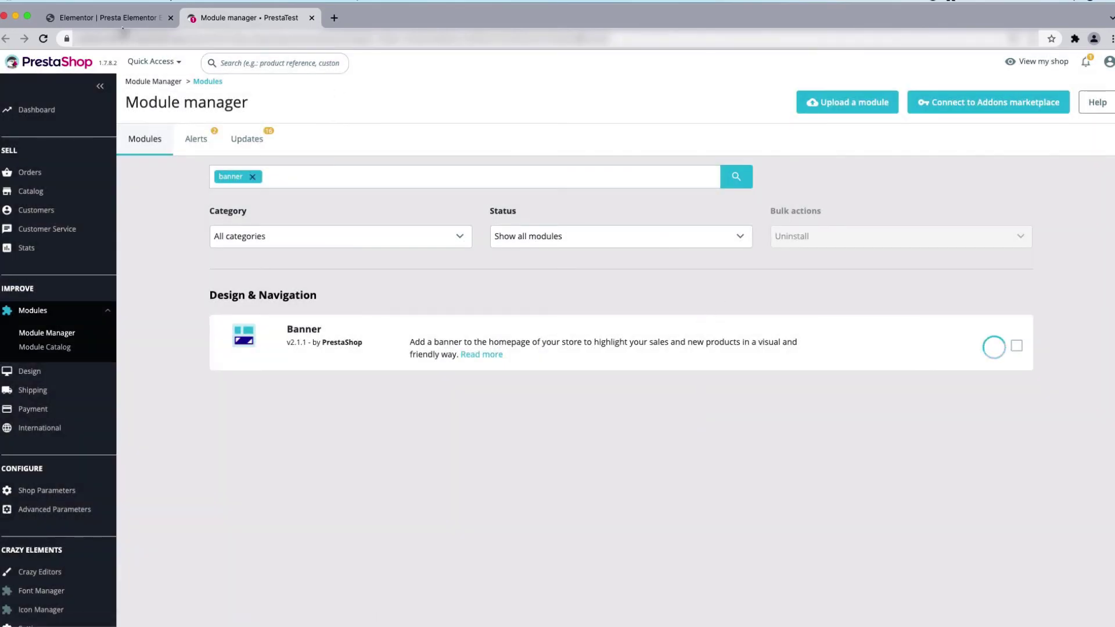
- Return to the page editor and save the homepage with the new banner image
{"action": "left_click", "coordinate": [119, 18]}
{"action": "left_click", "coordinate": [124, 615]}
{"action": "scroll", "coordinate": [311, 560], "scroll_direction": "down", "scroll_amount": 4}
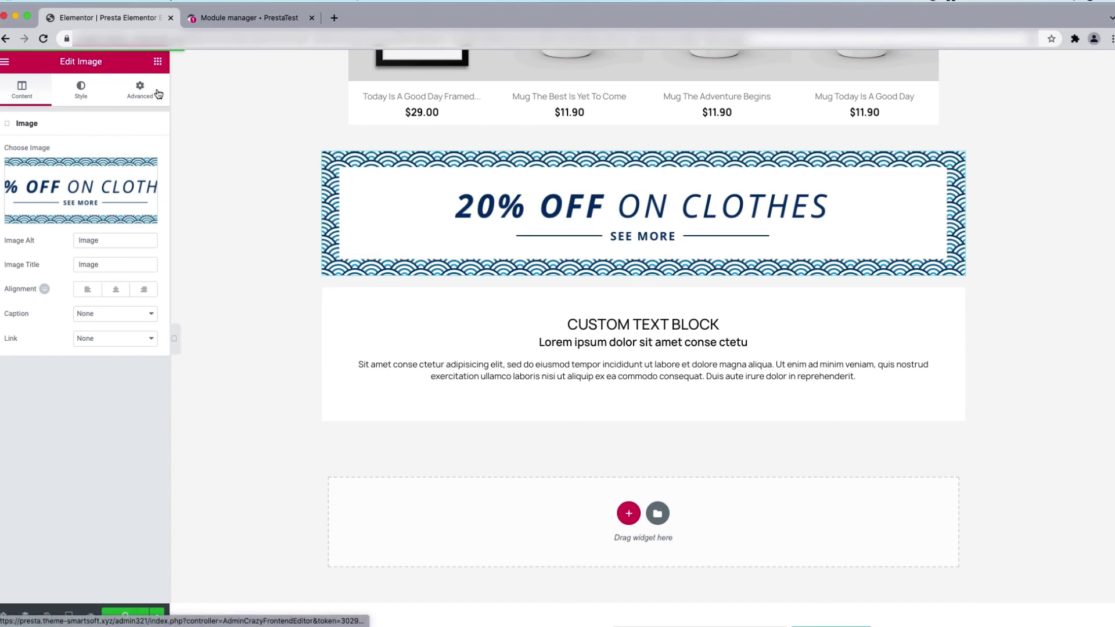
- Add a one-column section below the custom text block and place a Text Editor widget in it
{"action": "left_click", "coordinate": [629, 518]}
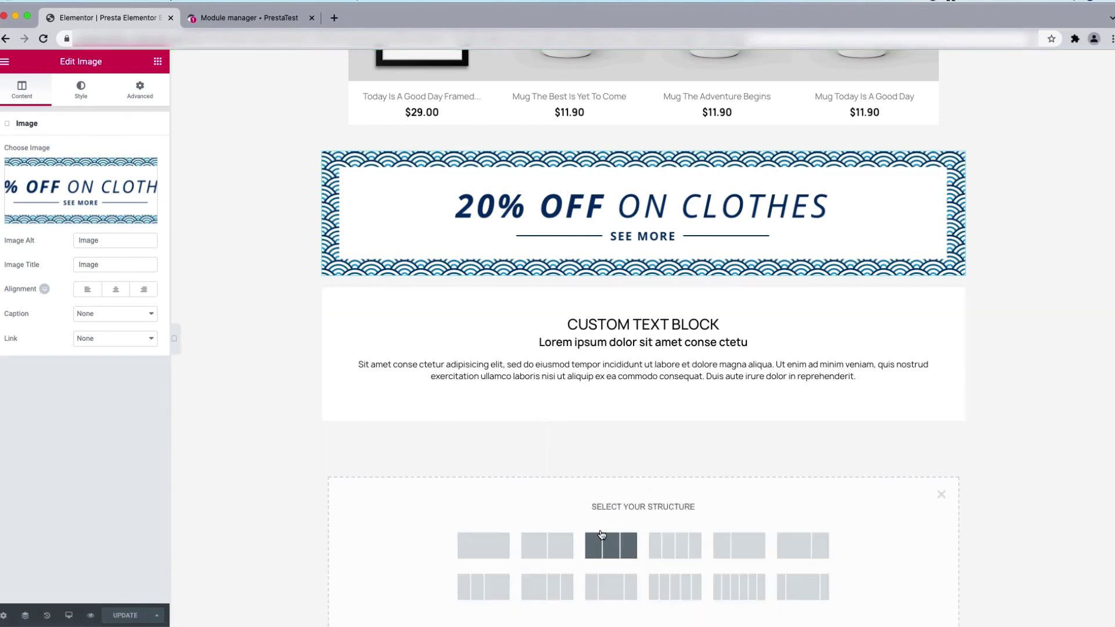
{"action": "scroll", "coordinate": [610, 543], "scroll_direction": "down", "scroll_amount": 1}
{"action": "left_click", "coordinate": [473, 520]}
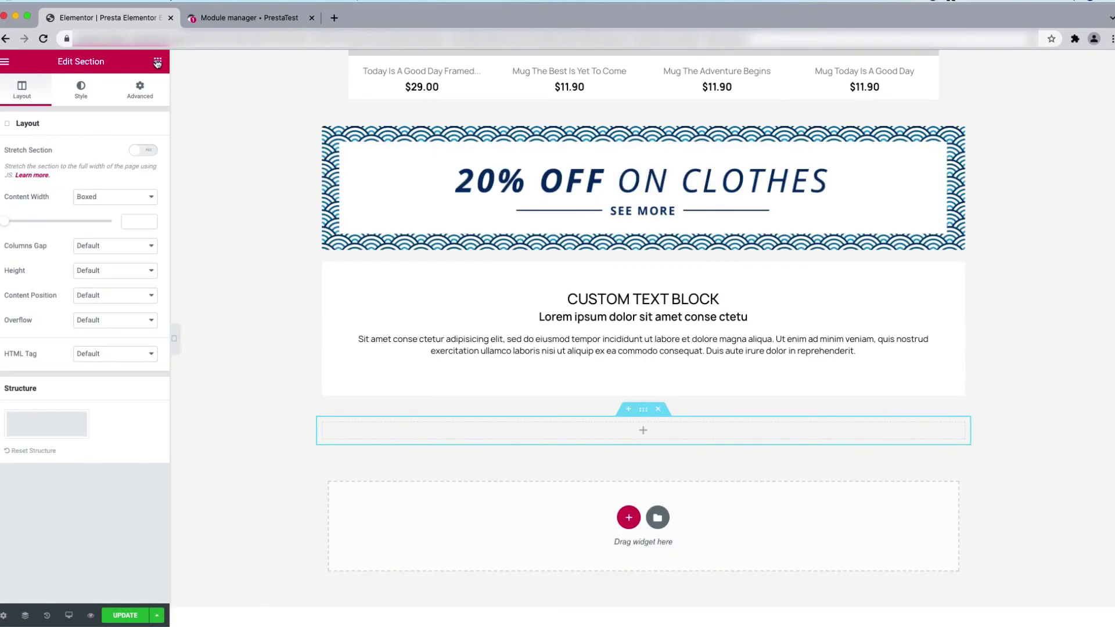
{"action": "type", "text": "text"}
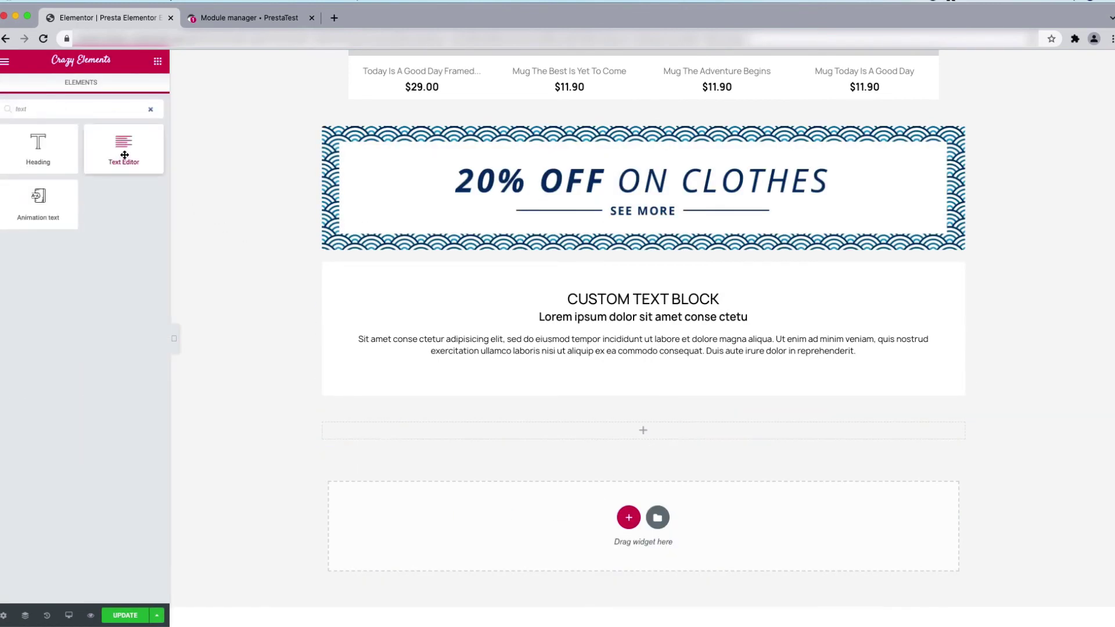
{"action": "left_click_drag", "start_coordinate": [123, 148], "coordinate": [636, 430]}
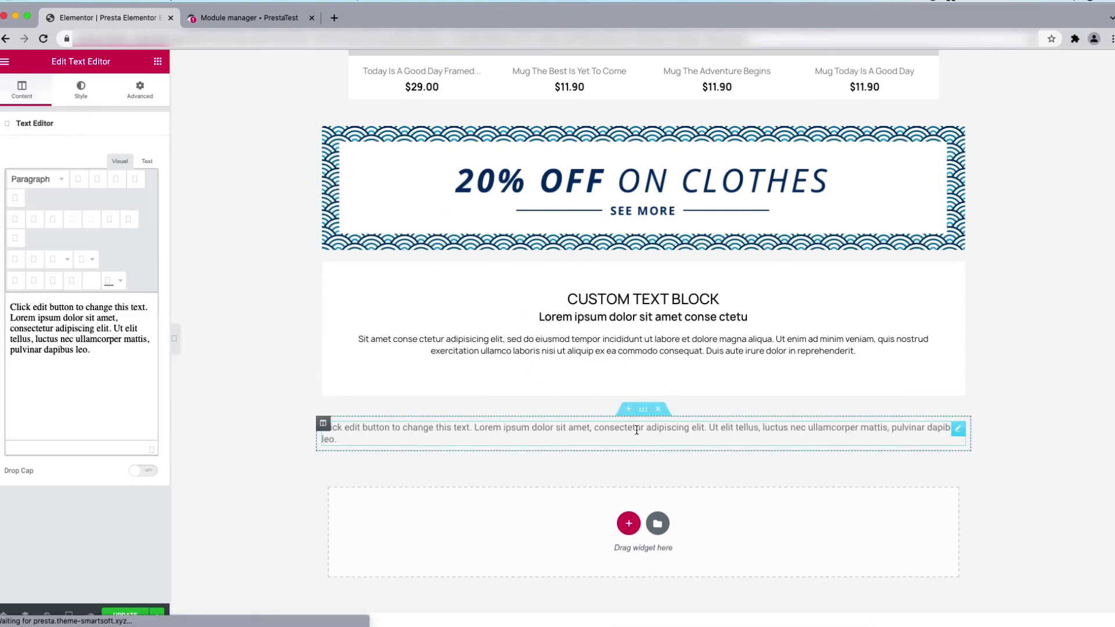
{"action": "scroll", "coordinate": [313, 374], "scroll_direction": "down", "scroll_amount": 1}
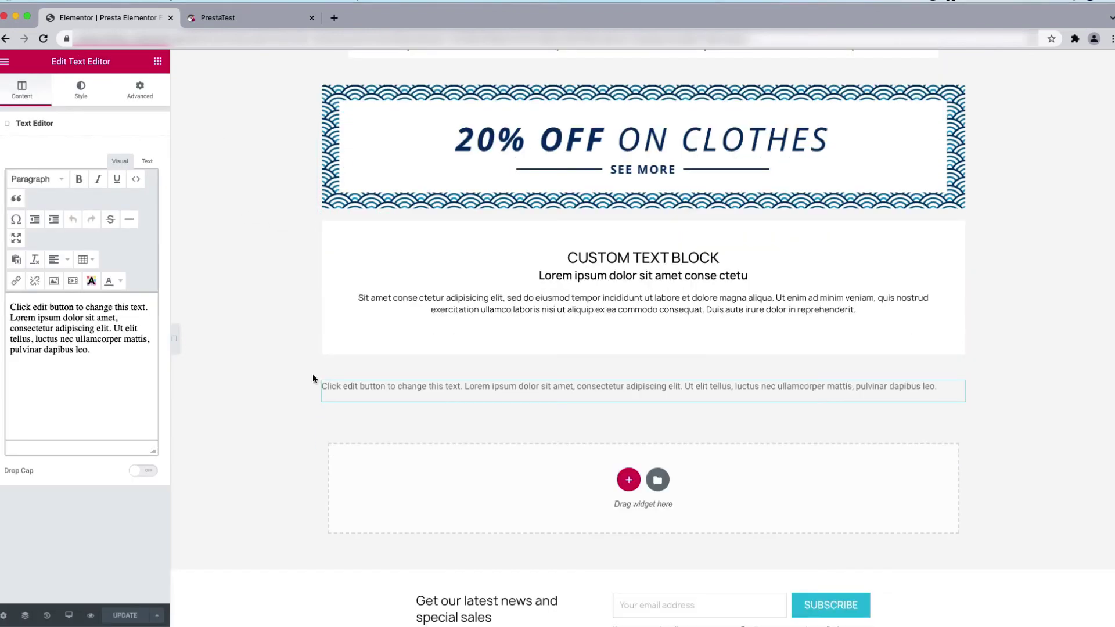
- Copy the custom text block's heading and paragraphs from the storefront and paste them over the Text Editor widget's placeholder text
{"action": "left_click", "coordinate": [250, 18]}
{"action": "left_click_drag", "start_coordinate": [447, 177], "coordinate": [804, 239]}
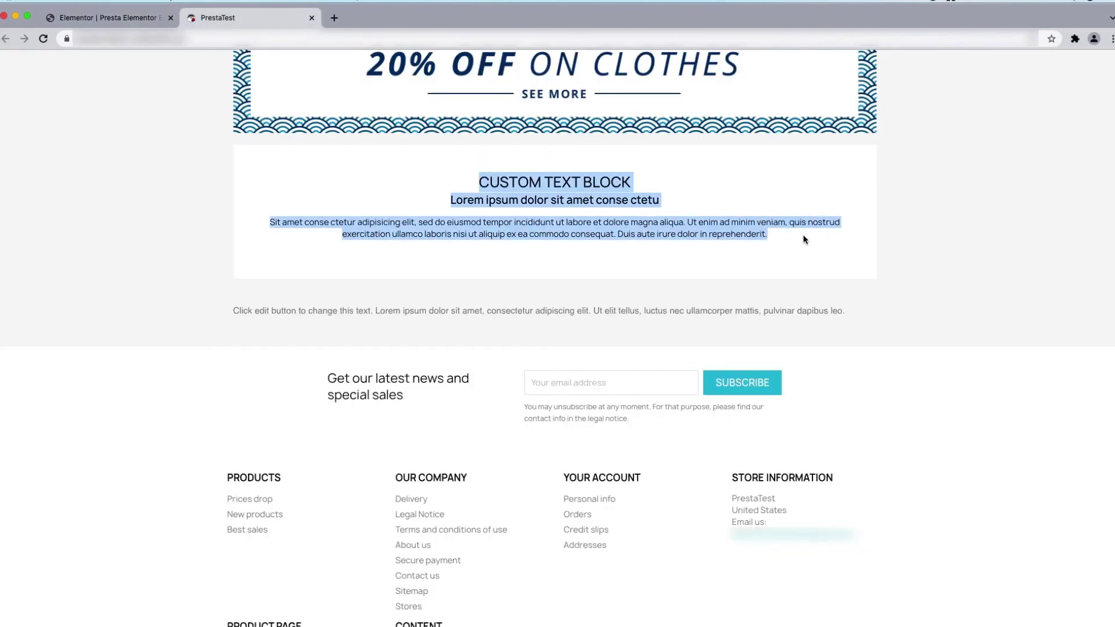
{"action": "right_click", "coordinate": [745, 227]}
{"action": "left_click", "coordinate": [765, 253]}
{"action": "left_click", "coordinate": [108, 18]}
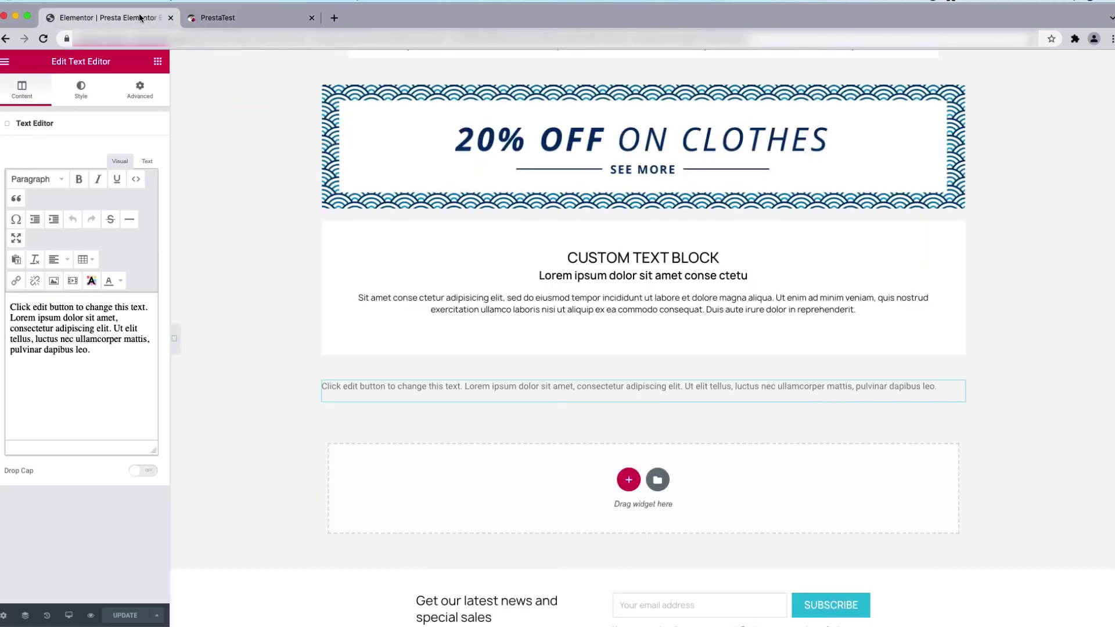
{"action": "left_click", "coordinate": [99, 360]}
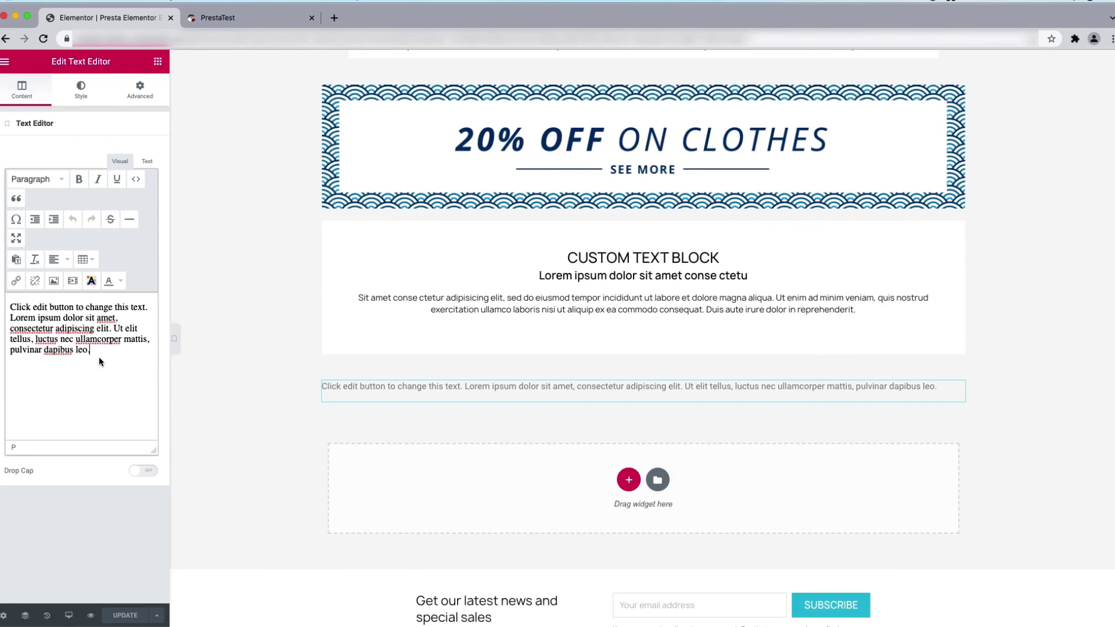
{"action": "triple_click", "coordinate": [76, 338]}
{"action": "key", "text": "super+v"}
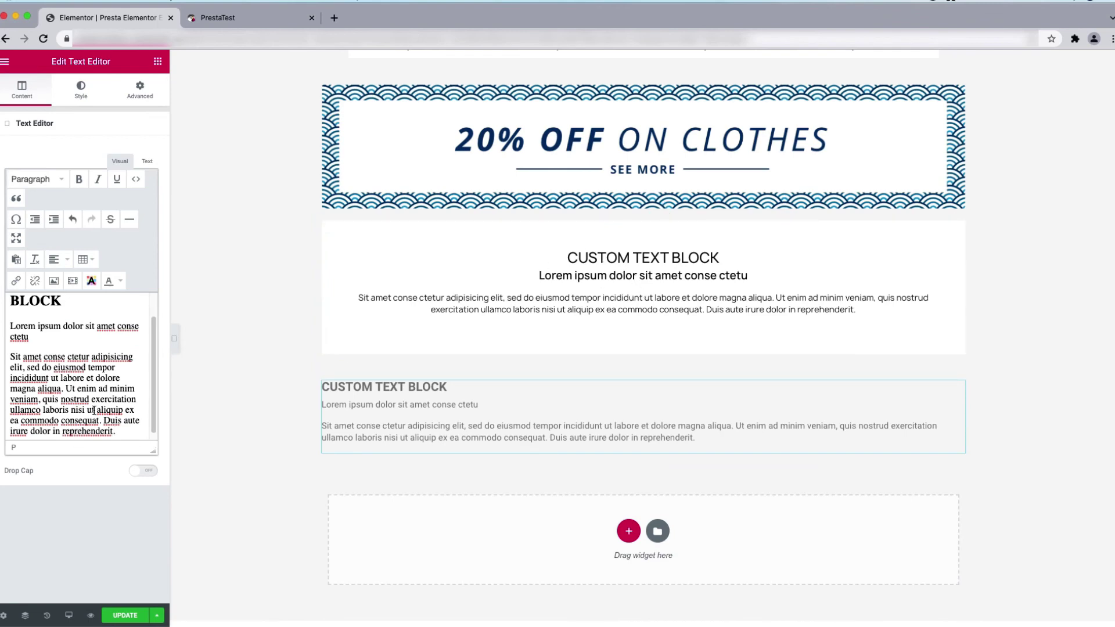
- Center-align all the text in the Text Editor widget
{"action": "key", "text": "super+a"}
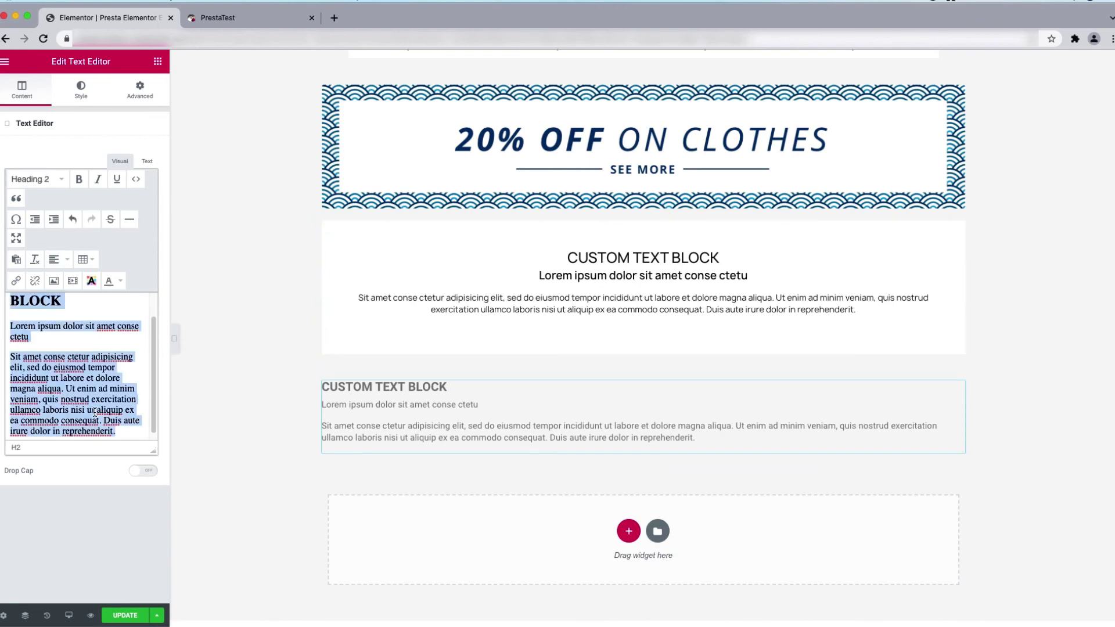
{"action": "left_click", "coordinate": [55, 261]}
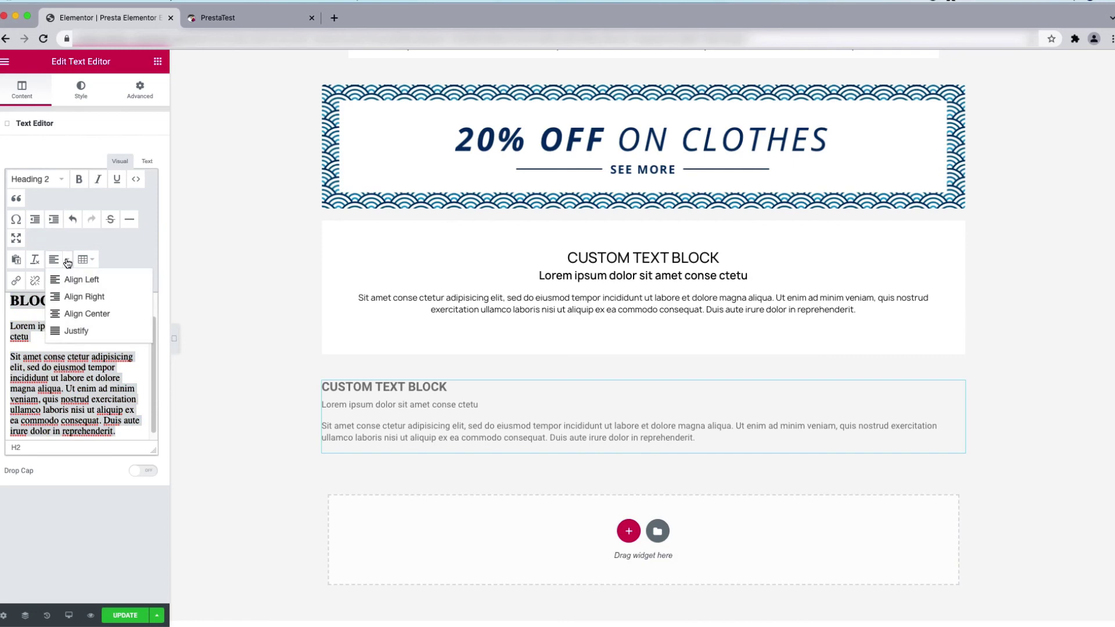
{"action": "left_click", "coordinate": [107, 313]}
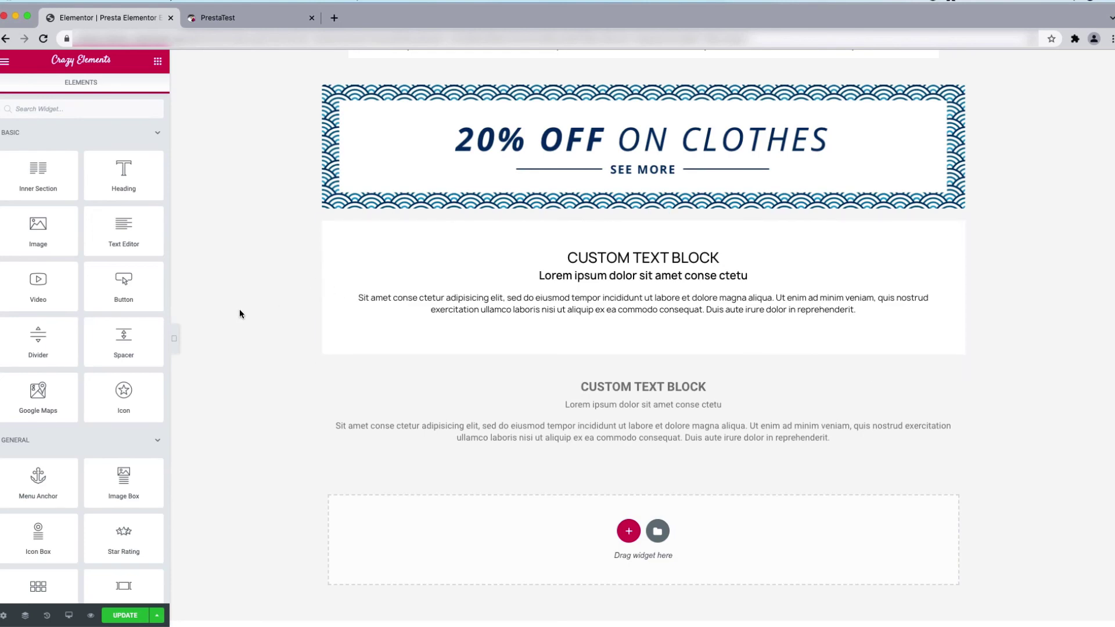
- Give the new Text Editor widget a classic background in white
{"action": "left_click", "coordinate": [490, 430]}
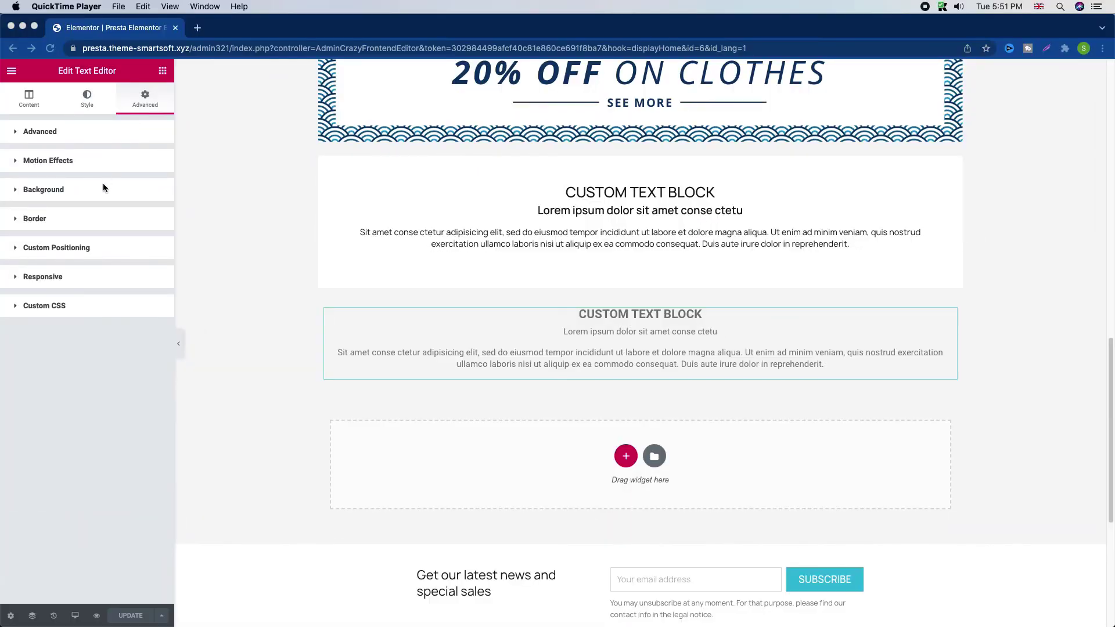
{"action": "left_click", "coordinate": [93, 193]}
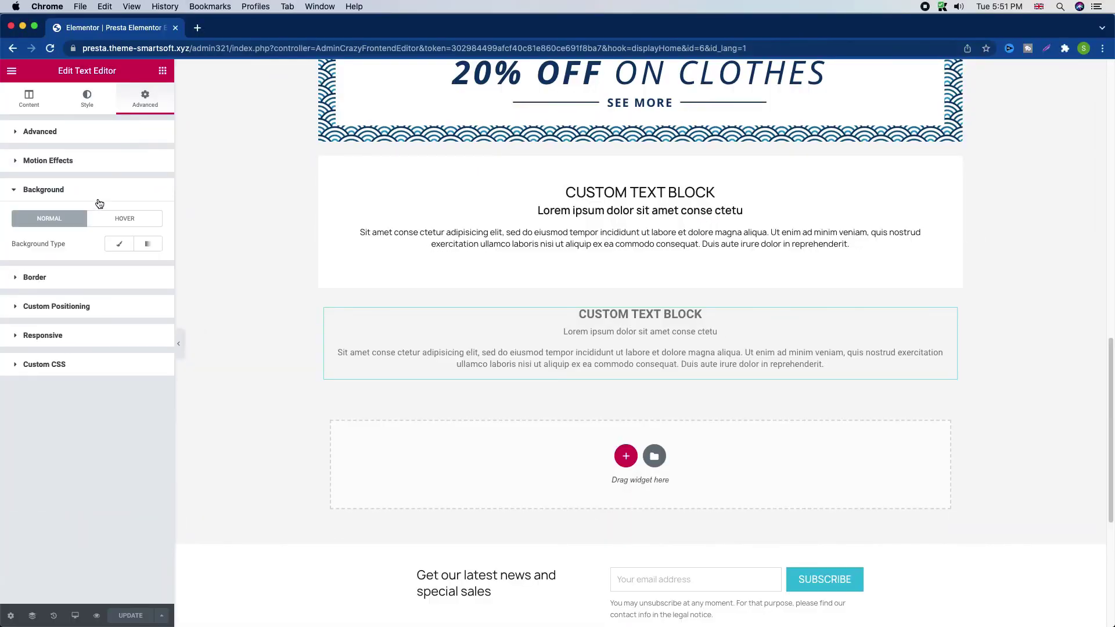
{"action": "left_click", "coordinate": [120, 244]}
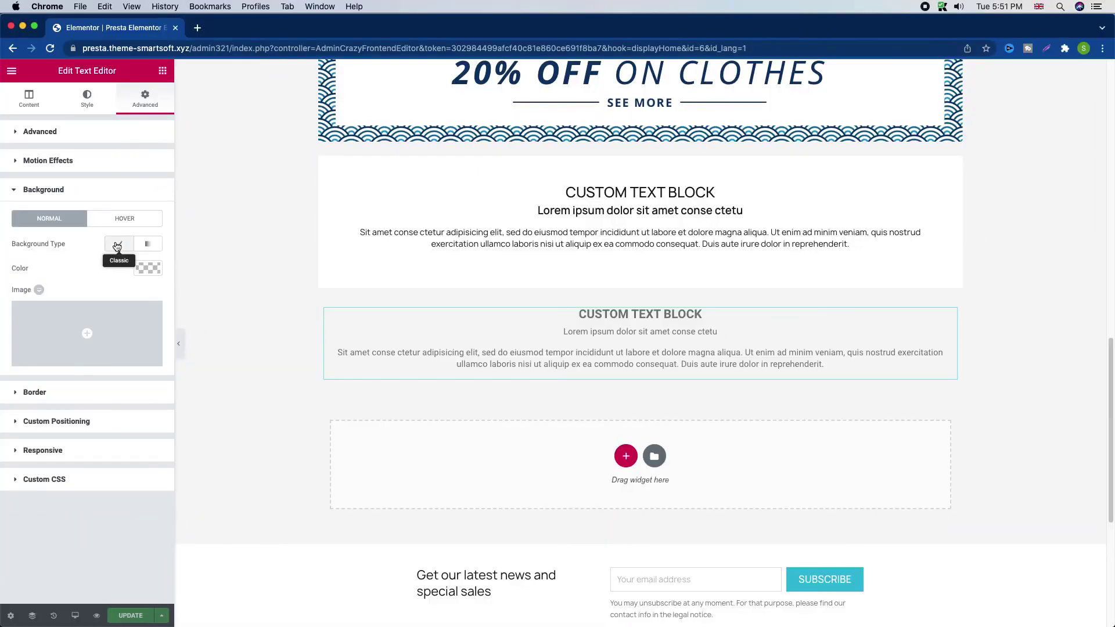
{"action": "left_click", "coordinate": [149, 269]}
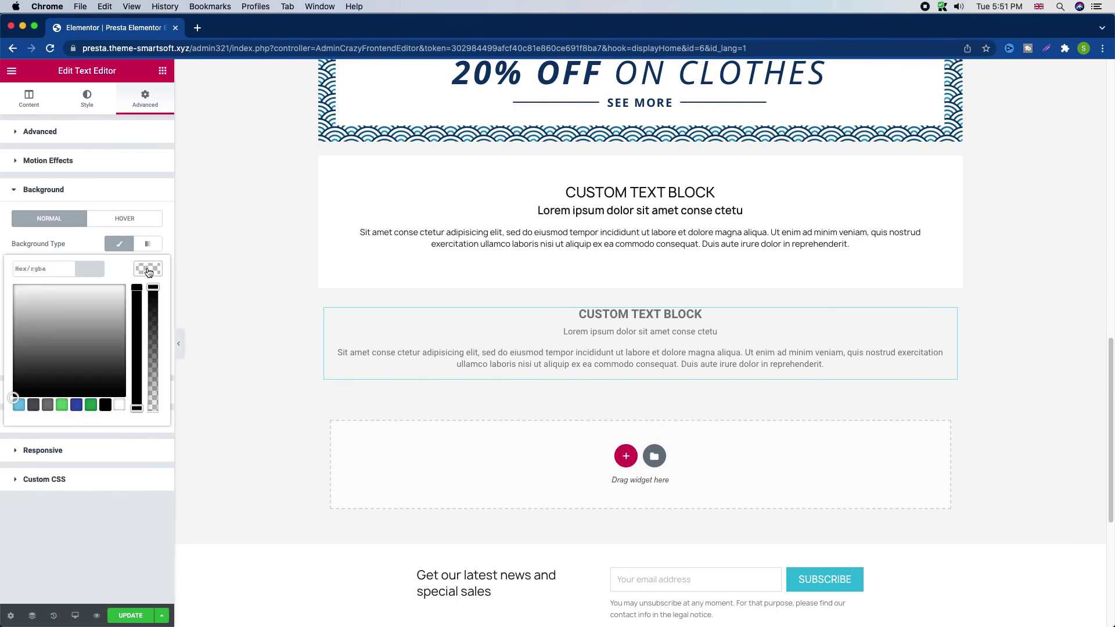
{"action": "left_click", "coordinate": [120, 406]}
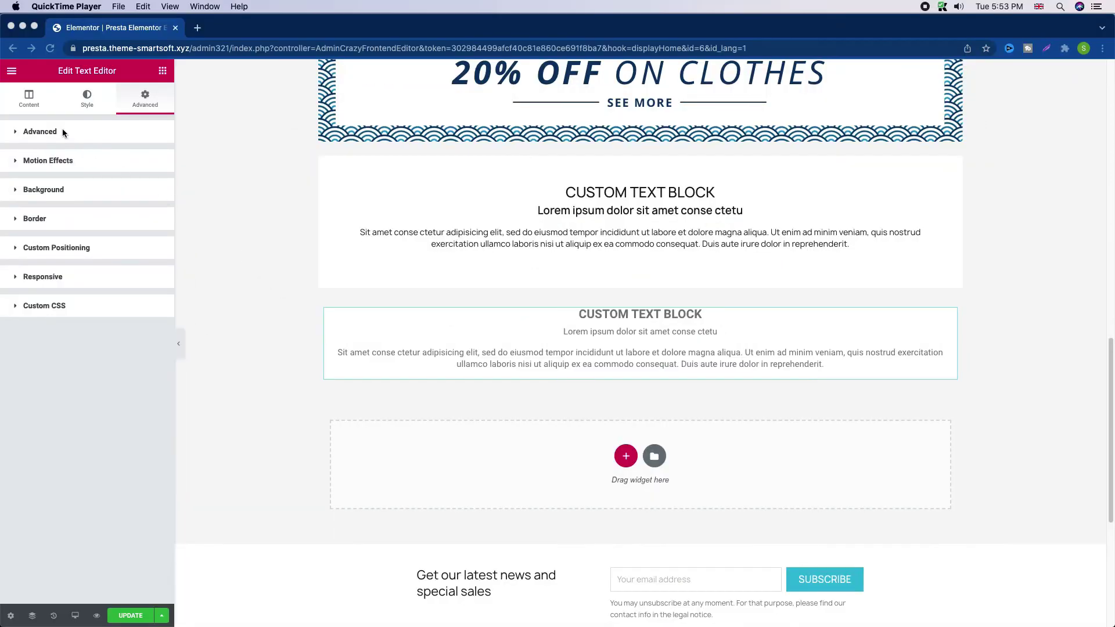
- Increase the Text Editor widget's padding equally on all sides
{"action": "left_click", "coordinate": [62, 132]}
{"action": "left_click", "coordinate": [63, 133]}
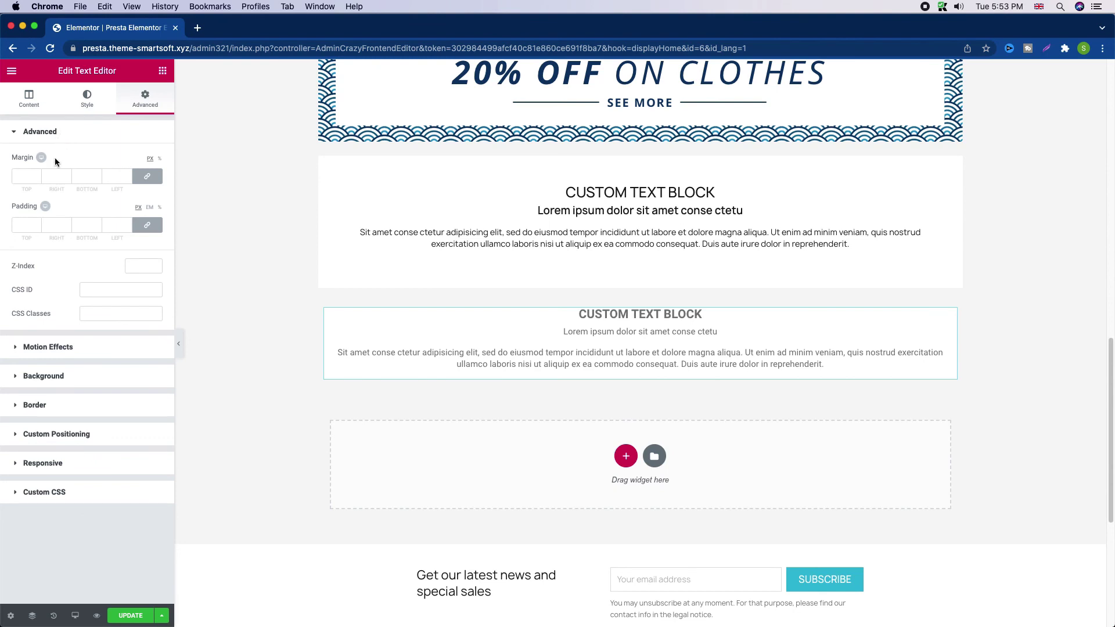
{"action": "left_click", "coordinate": [24, 224]}
{"action": "left_click_drag", "start_coordinate": [36, 223], "coordinate": [36, 226]}
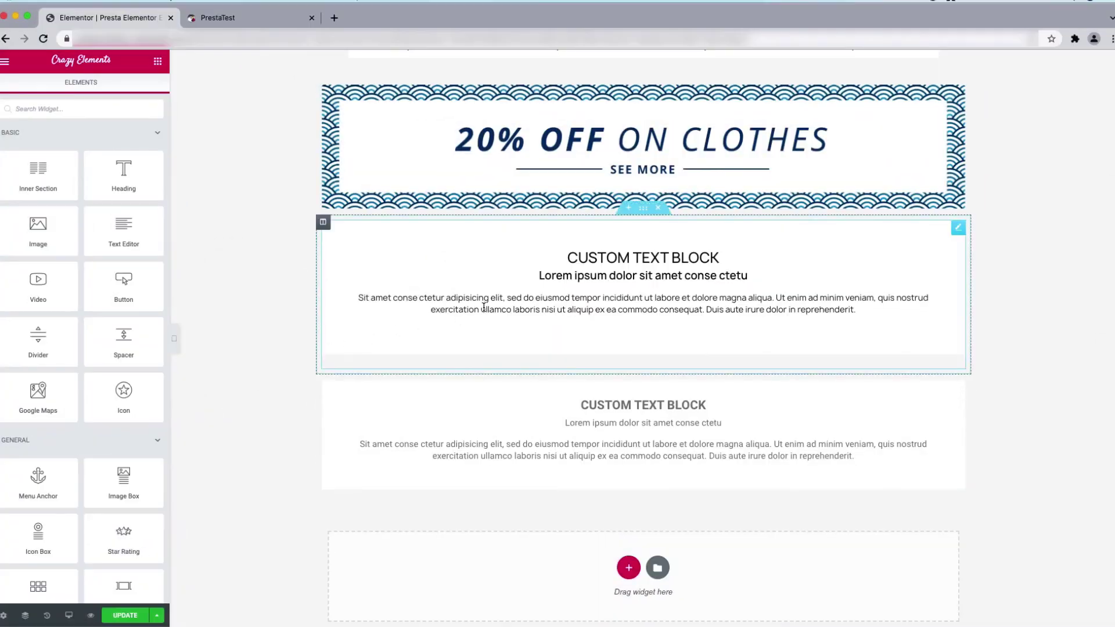
- Inspect the original custom text block's paragraph on the storefront and copy its text color value #232323
{"action": "left_click", "coordinate": [253, 19]}
{"action": "left_click", "coordinate": [463, 217]}
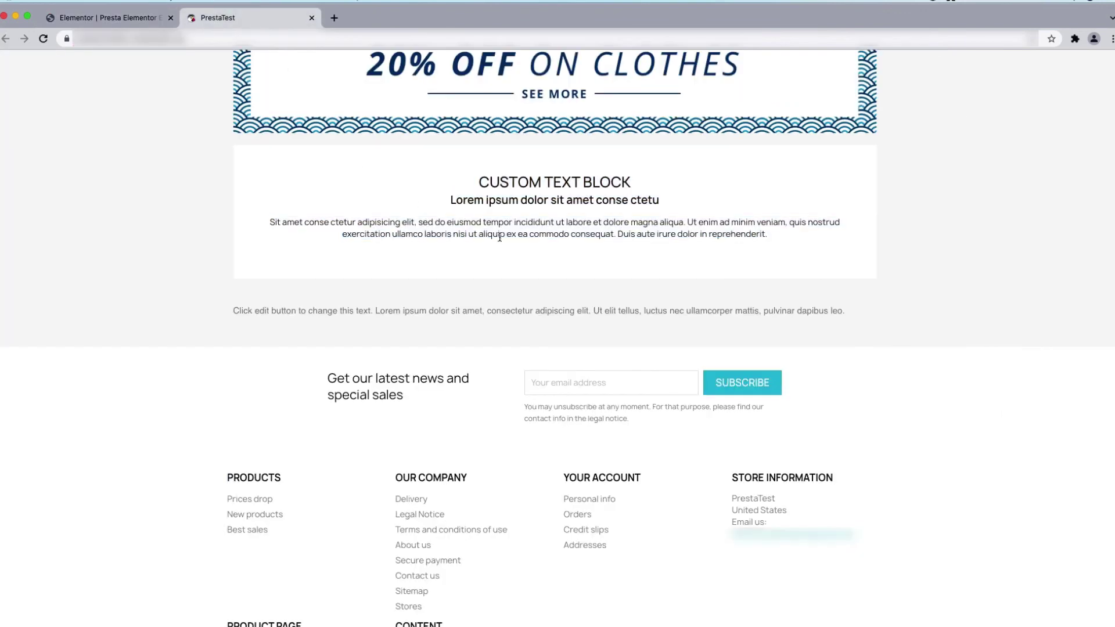
{"action": "right_click", "coordinate": [515, 233]}
{"action": "left_click", "coordinate": [496, 235]}
{"action": "right_click", "coordinate": [466, 225]}
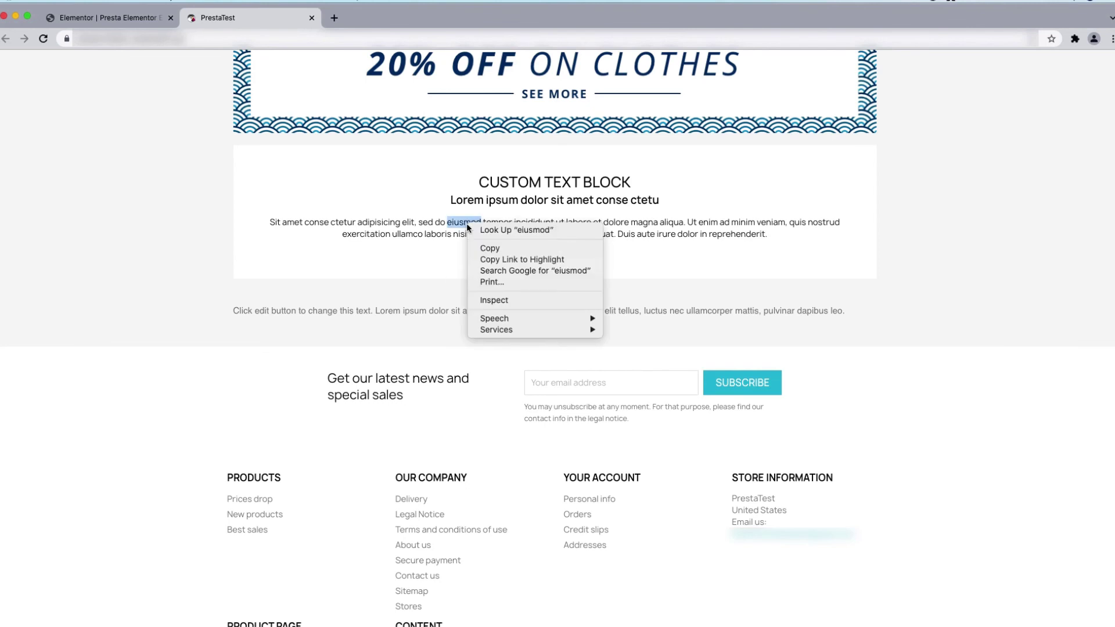
{"action": "left_click", "coordinate": [508, 301]}
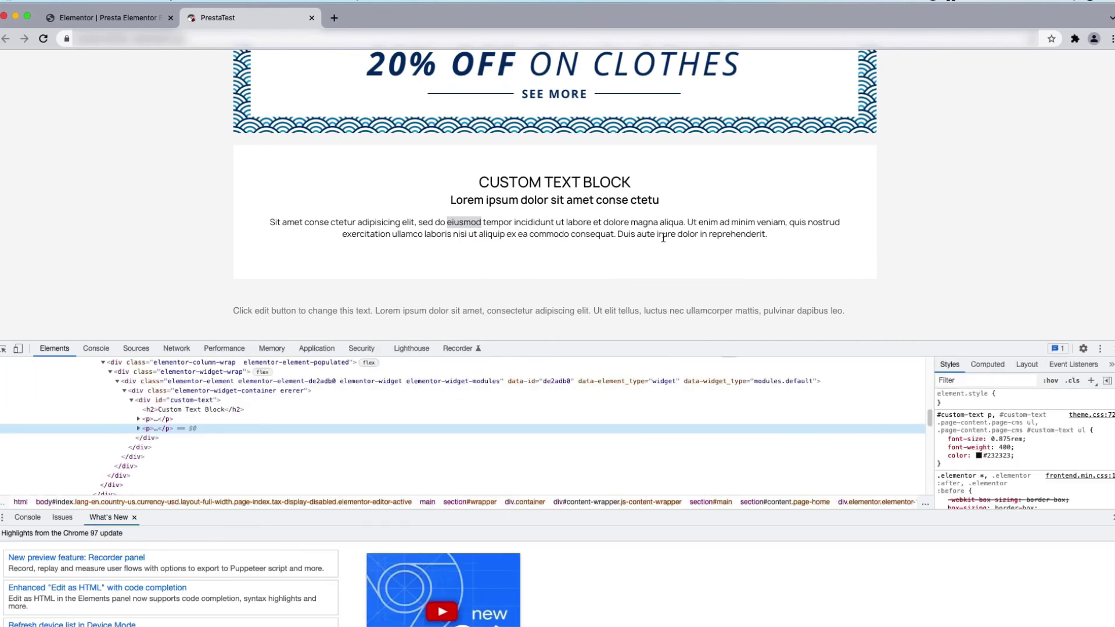
{"action": "left_click", "coordinate": [999, 457]}
{"action": "right_click", "coordinate": [999, 459]}
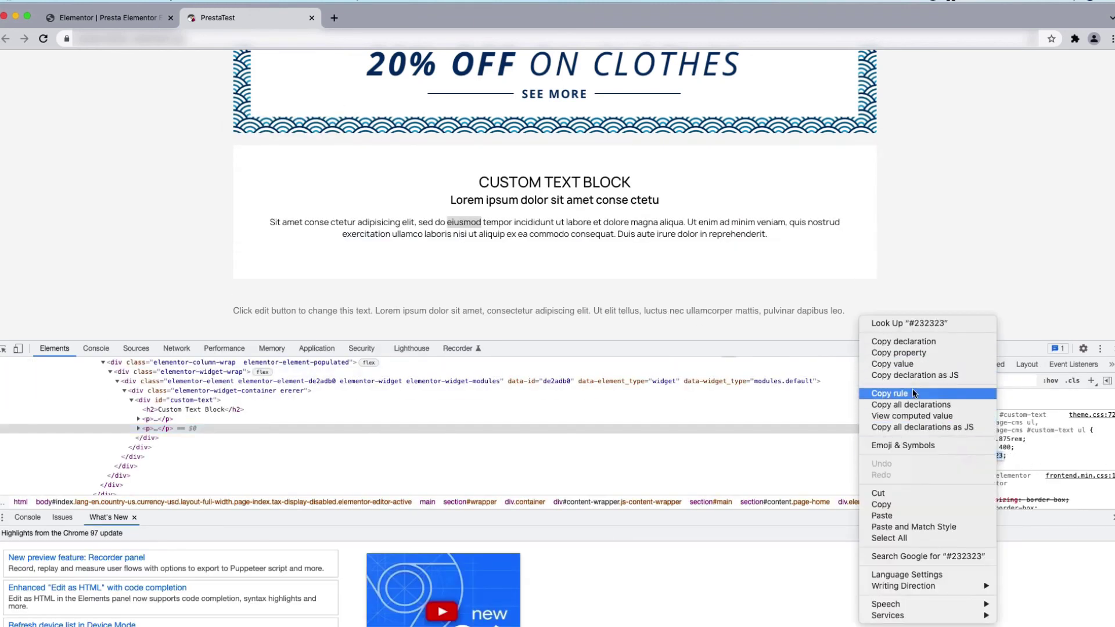
{"action": "left_click", "coordinate": [897, 364]}
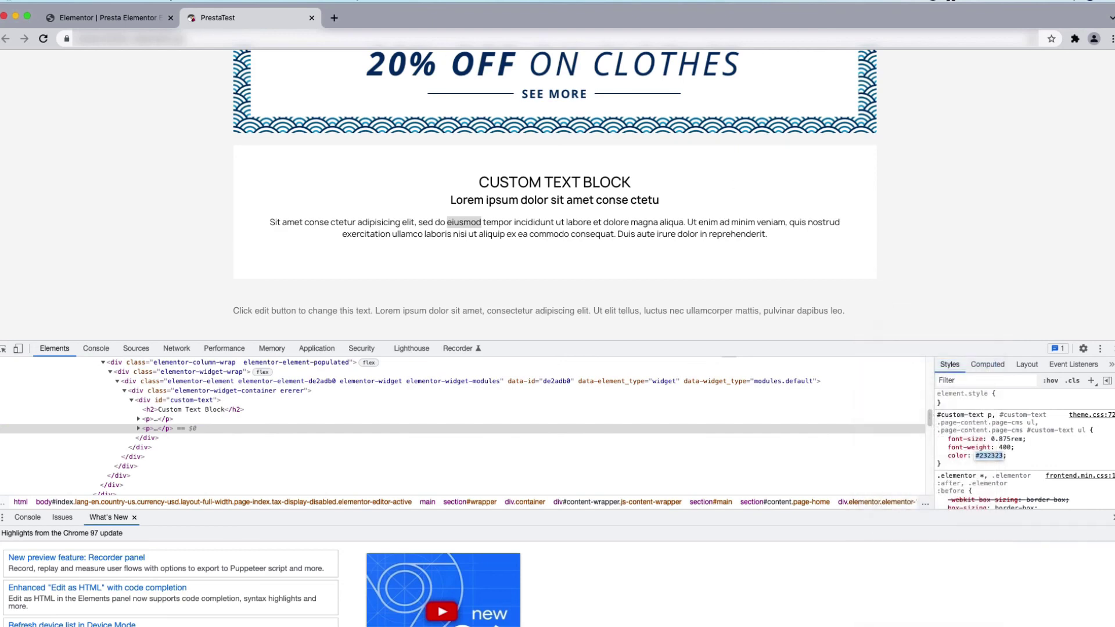
- Set the new Text Editor widget's text color to #232323 in the page editor and update the page
{"action": "left_click", "coordinate": [133, 18]}
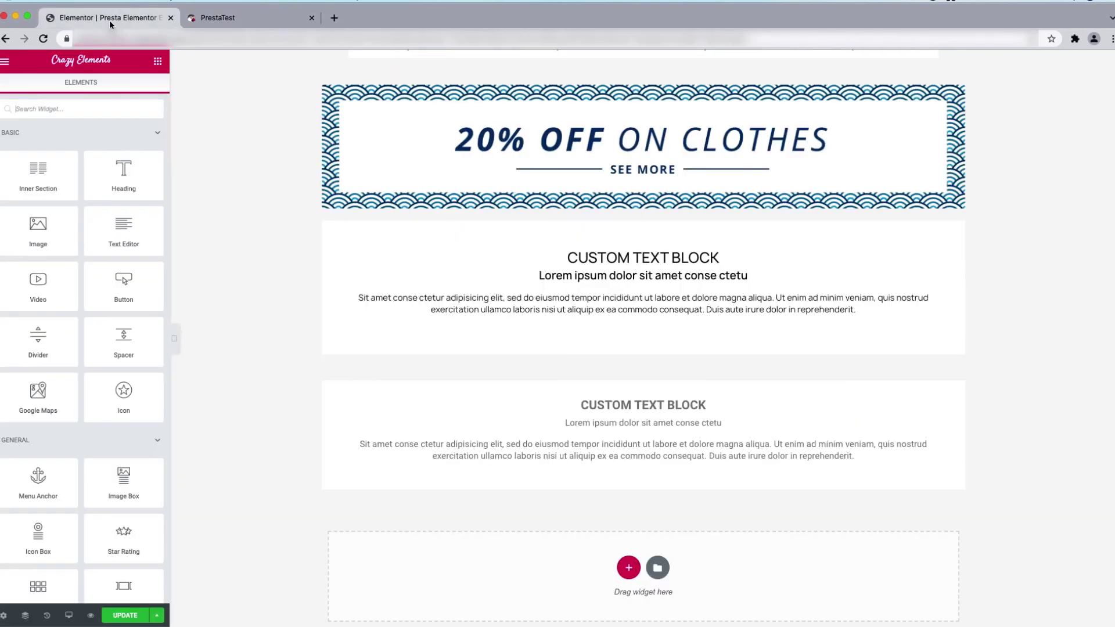
{"action": "left_click", "coordinate": [612, 423]}
{"action": "left_click", "coordinate": [146, 179]}
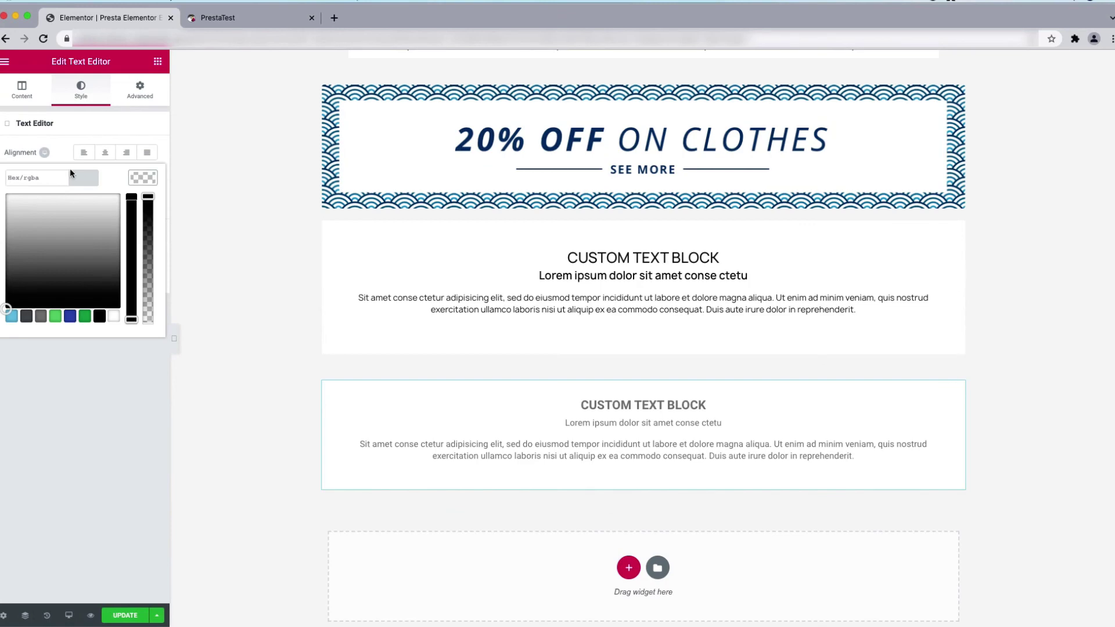
{"action": "left_click", "coordinate": [42, 176]}
{"action": "key", "text": "super+v"}
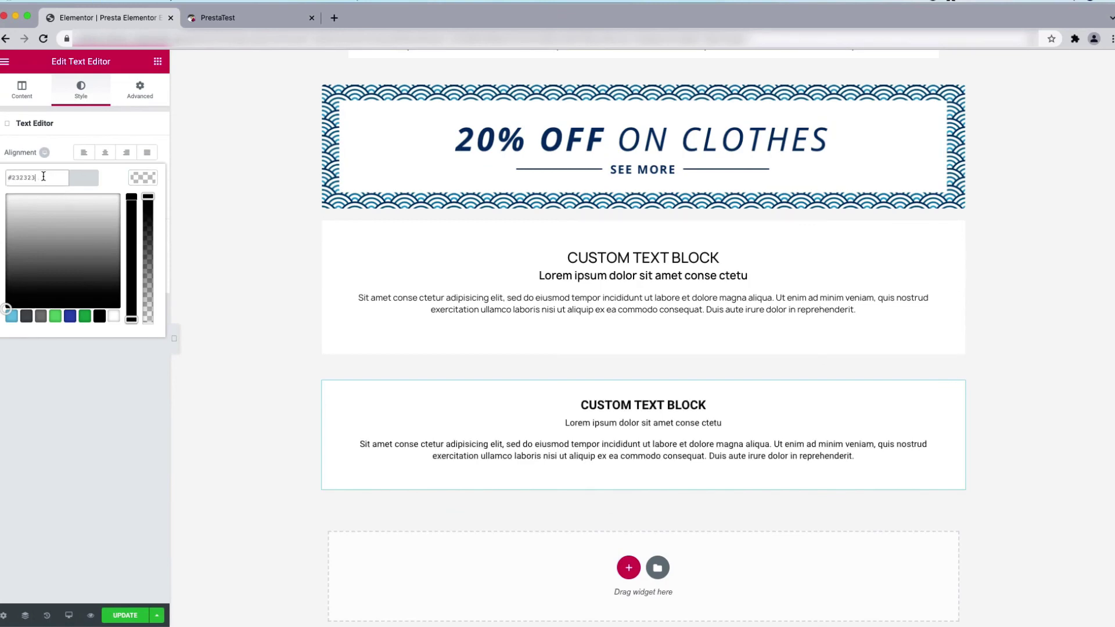
{"action": "left_click", "coordinate": [86, 416]}
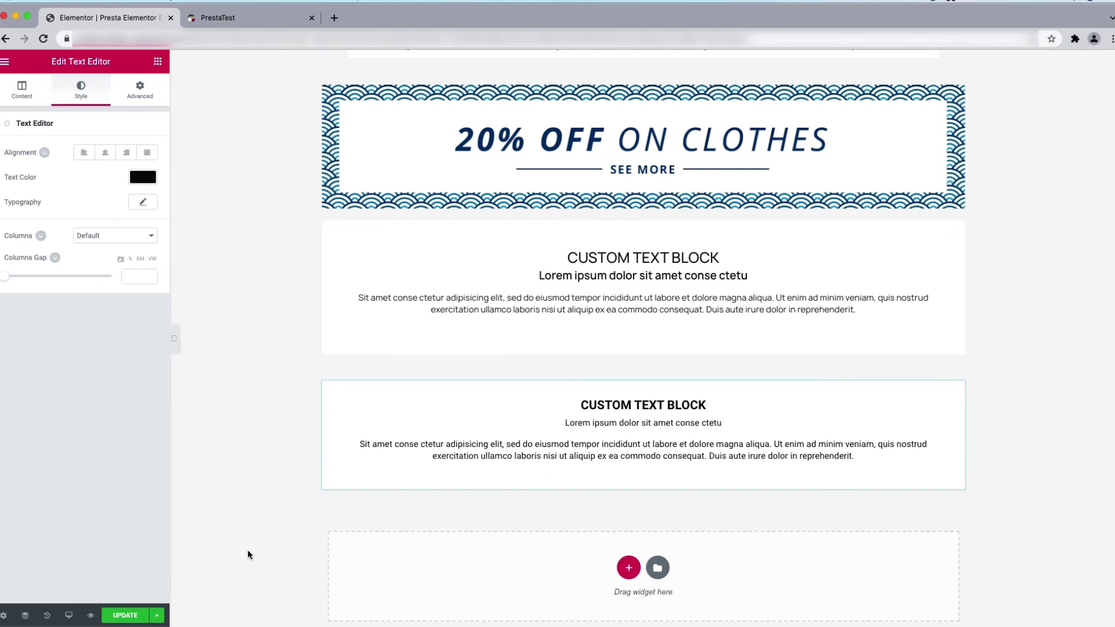
{"action": "left_click", "coordinate": [119, 616]}
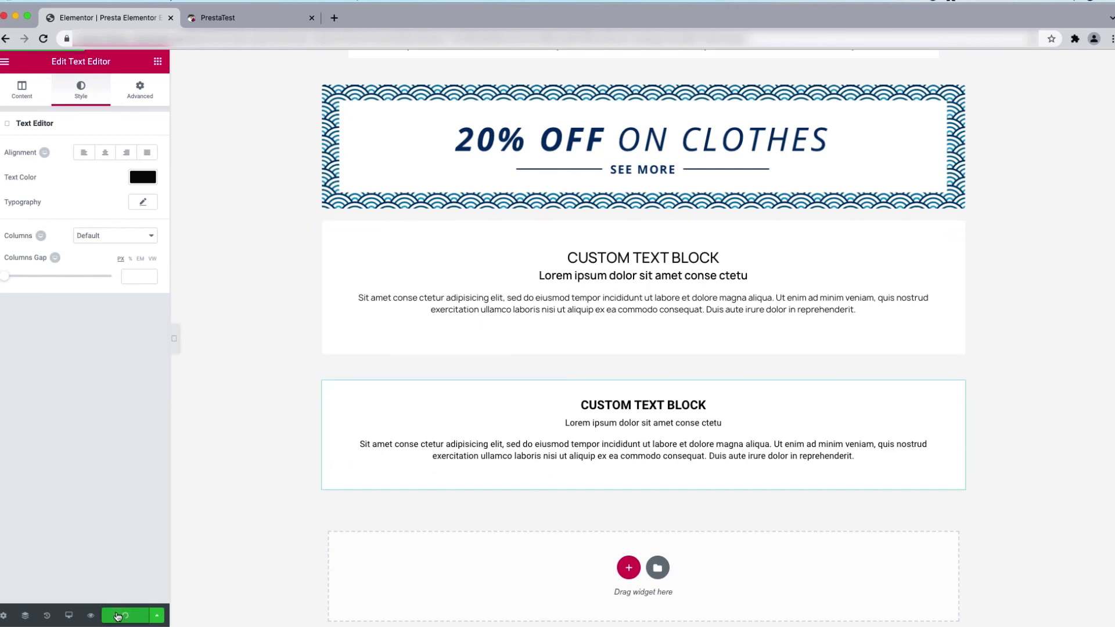
- Load the shop's admin address in place of the storefront page and open the back office's Module Manager
{"action": "key", "text": "super+l"}
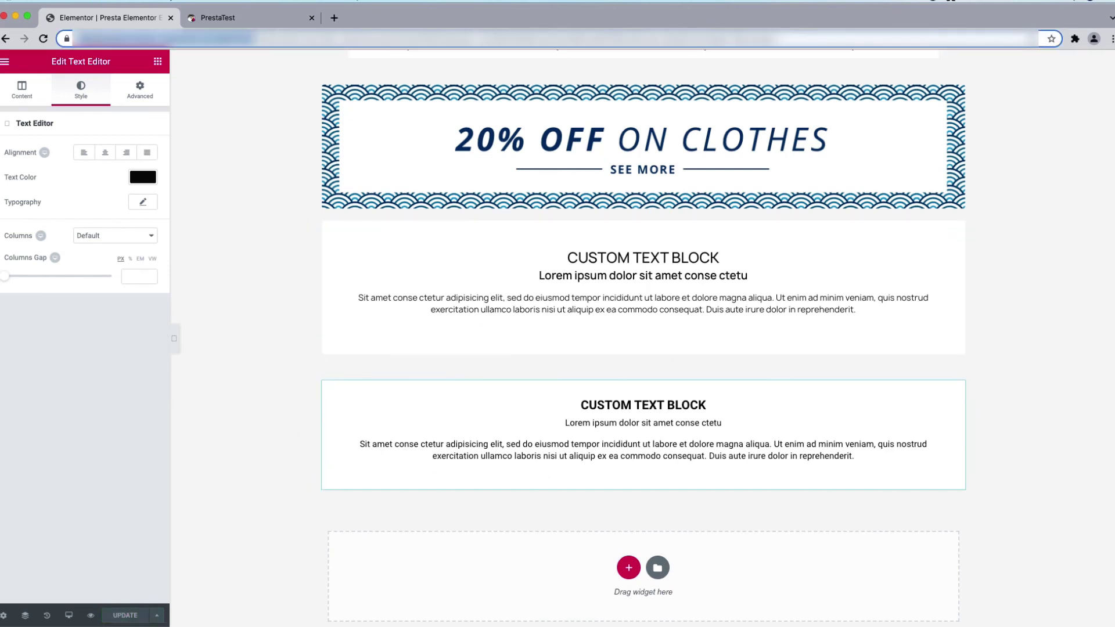
{"action": "left_click", "coordinate": [232, 18]}
{"action": "left_click", "coordinate": [203, 40]}
{"action": "key", "text": "super+v"}
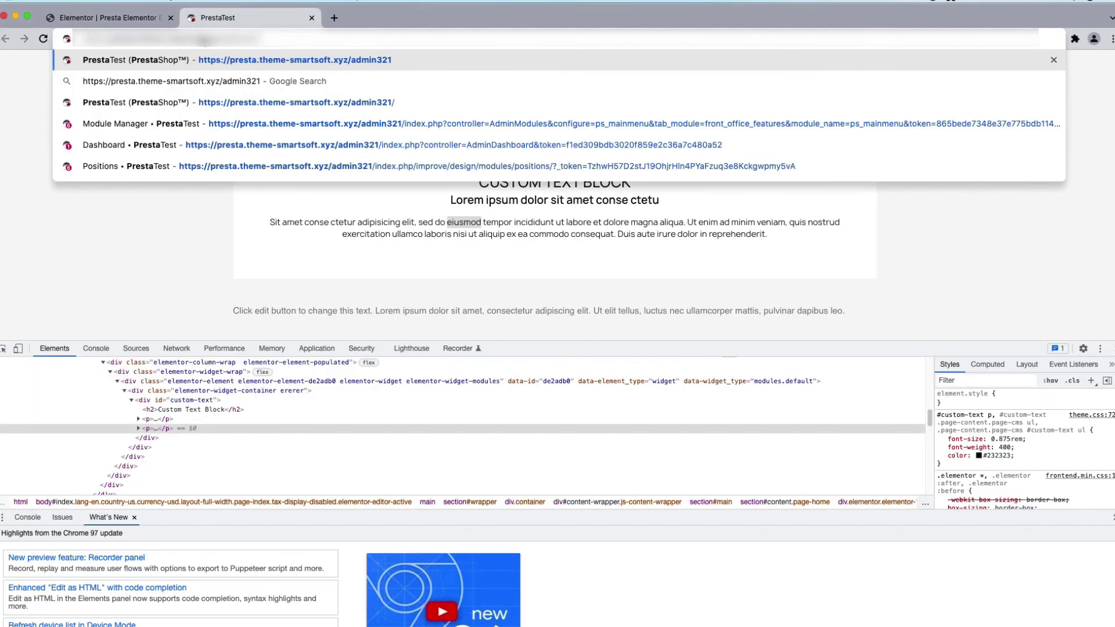
{"action": "key", "text": "Return"}
{"action": "left_click", "coordinate": [127, 13]}
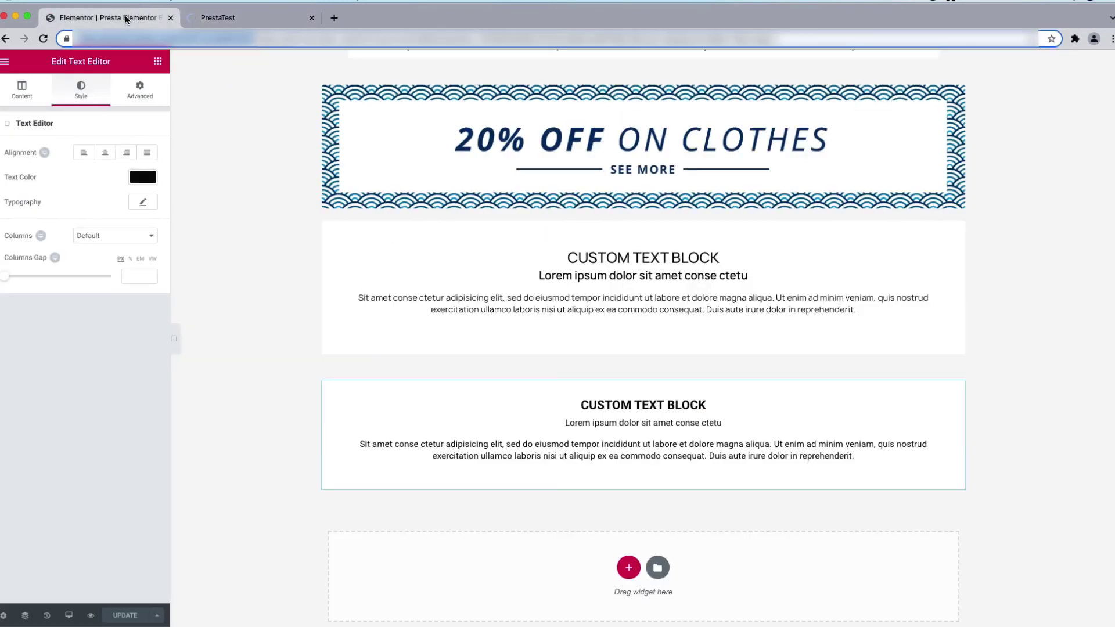
{"action": "left_click", "coordinate": [258, 18]}
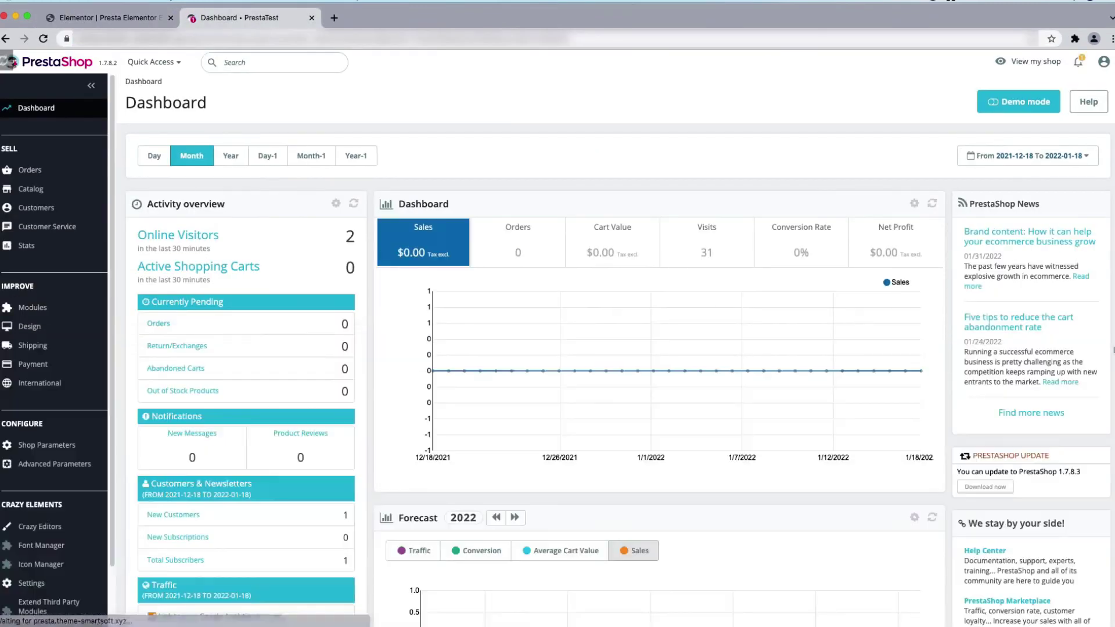
{"action": "left_click", "coordinate": [1110, 348]}
{"action": "mouse_move", "coordinate": [61, 331]}
{"action": "left_click", "coordinate": [373, 155]}
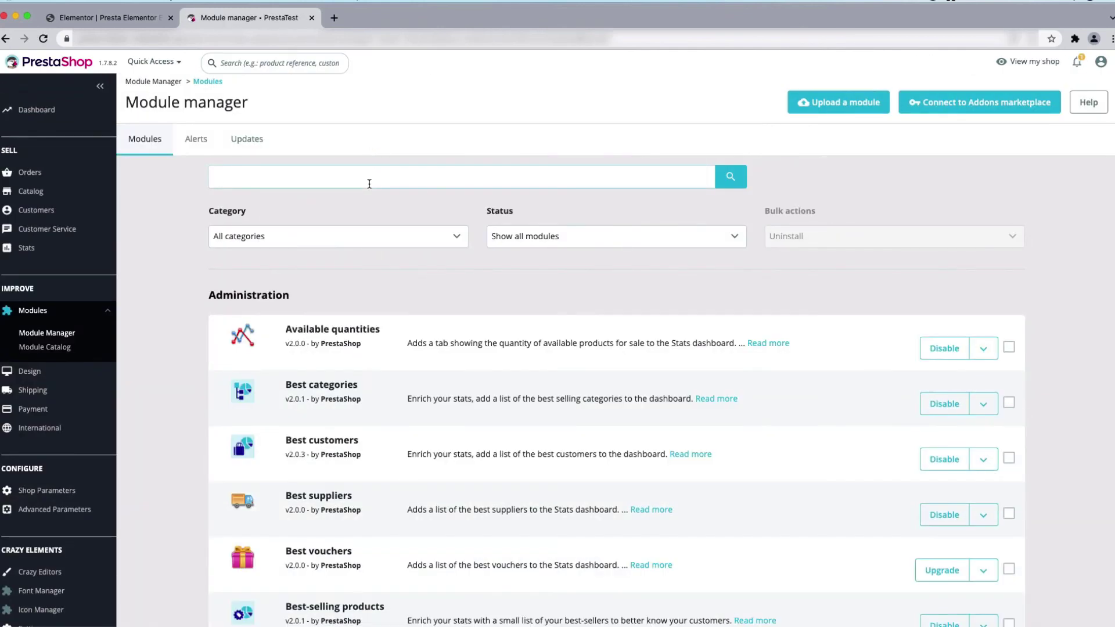
- Search the modules for "custom text" and uninstall the Custom text block module without deleting its folder
{"action": "left_click", "coordinate": [368, 182]}
{"action": "type", "text": "custom text"}
{"action": "key", "text": "Return"}
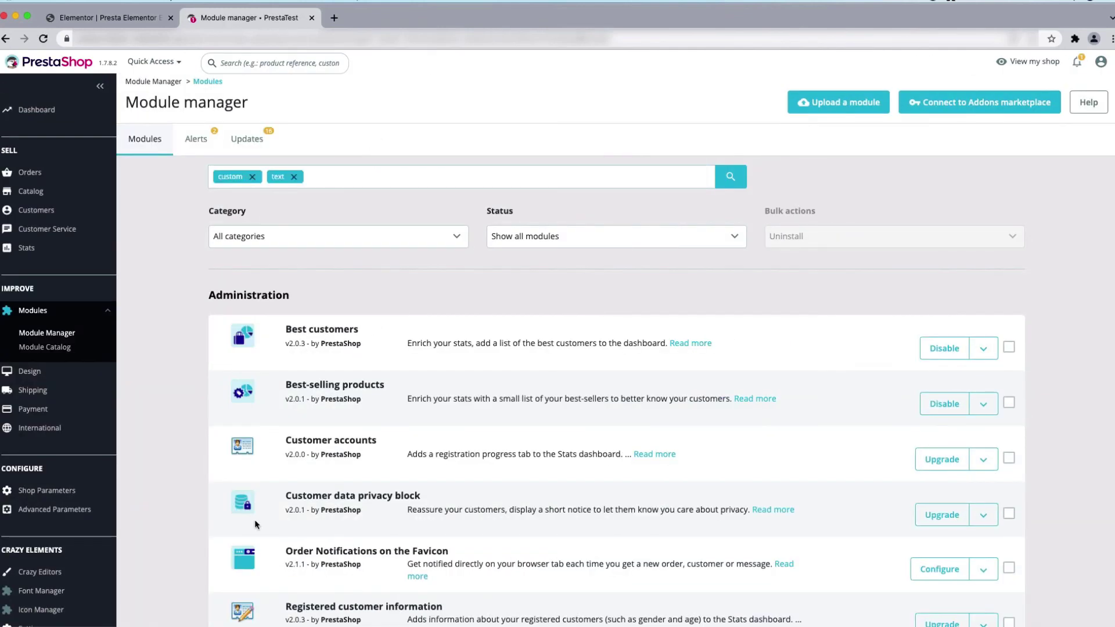
{"action": "scroll", "coordinate": [254, 519], "scroll_direction": "down", "scroll_amount": 5}
{"action": "left_click", "coordinate": [983, 422]}
{"action": "left_click", "coordinate": [989, 445]}
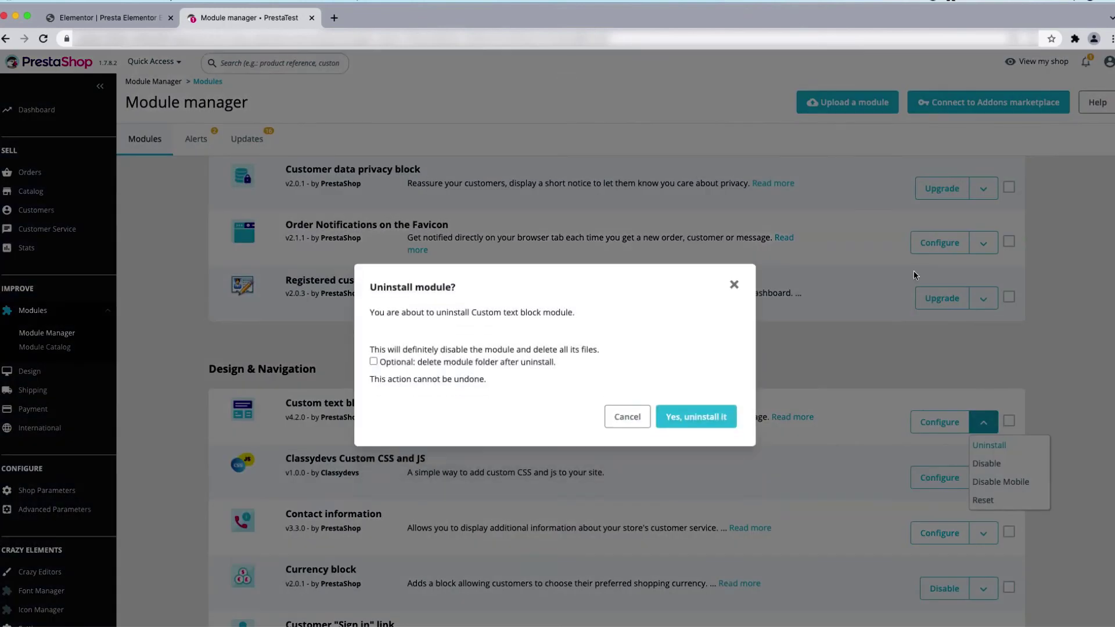
{"action": "left_click", "coordinate": [726, 422]}
- Delete the section holding the original custom text block from the homepage layout in the page editor and update the page
{"action": "left_click", "coordinate": [104, 17]}
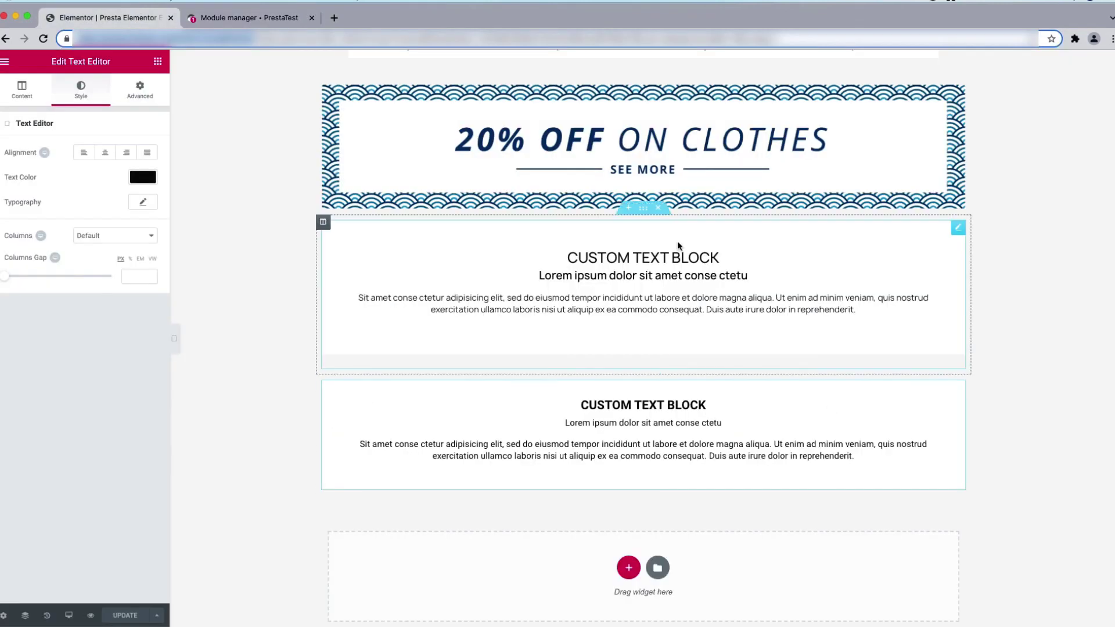
{"action": "left_click", "coordinate": [661, 211]}
{"action": "left_click", "coordinate": [125, 615]}
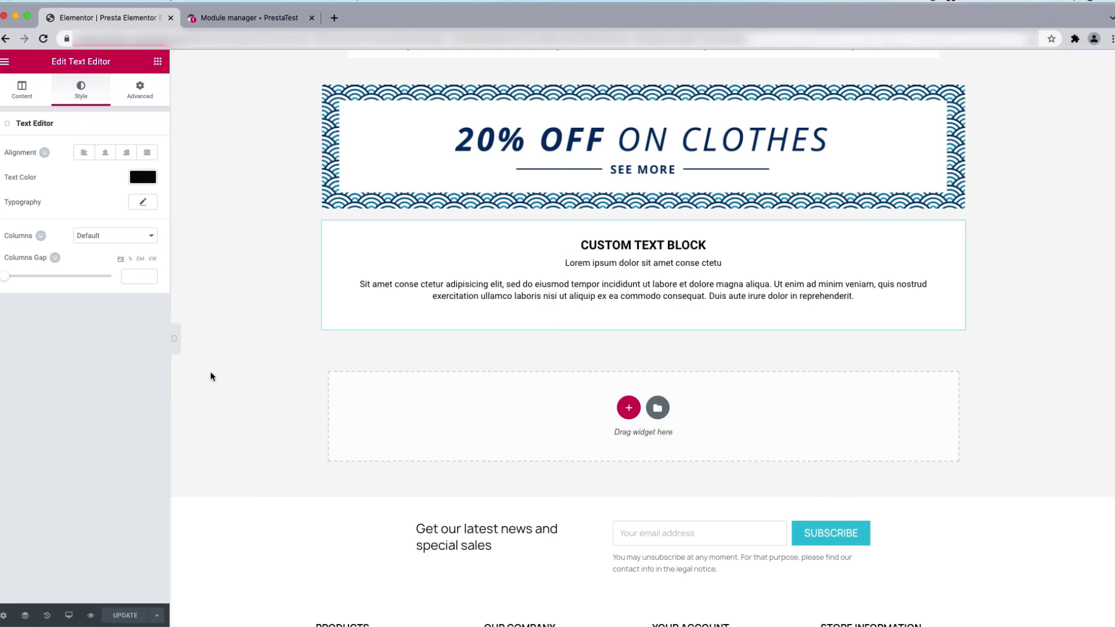
- Open the storefront homepage and examine the rebuilt layout from the slider down through the page
{"action": "middle_click", "coordinate": [249, 19]}
{"action": "left_click", "coordinate": [90, 615]}
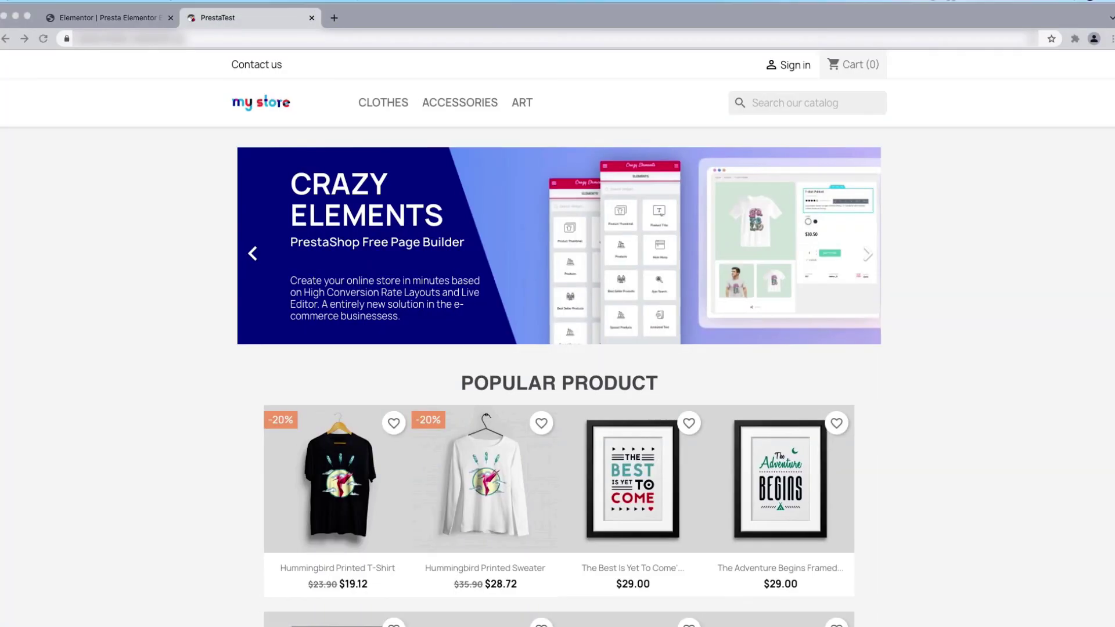
{"action": "scroll", "coordinate": [612, 441], "scroll_direction": "down", "scroll_amount": 5}
{"action": "scroll", "coordinate": [611, 444], "scroll_direction": "up", "scroll_amount": 5}
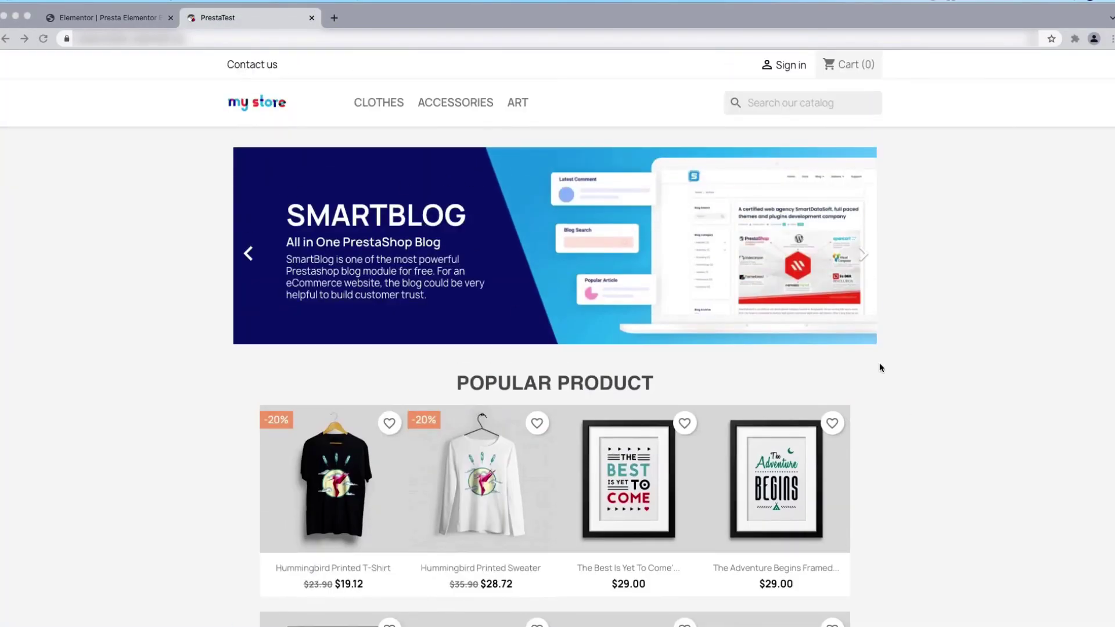
{"action": "scroll", "coordinate": [607, 481], "scroll_direction": "down", "scroll_amount": 1}
{"action": "scroll", "coordinate": [609, 483], "scroll_direction": "up", "scroll_amount": 1}
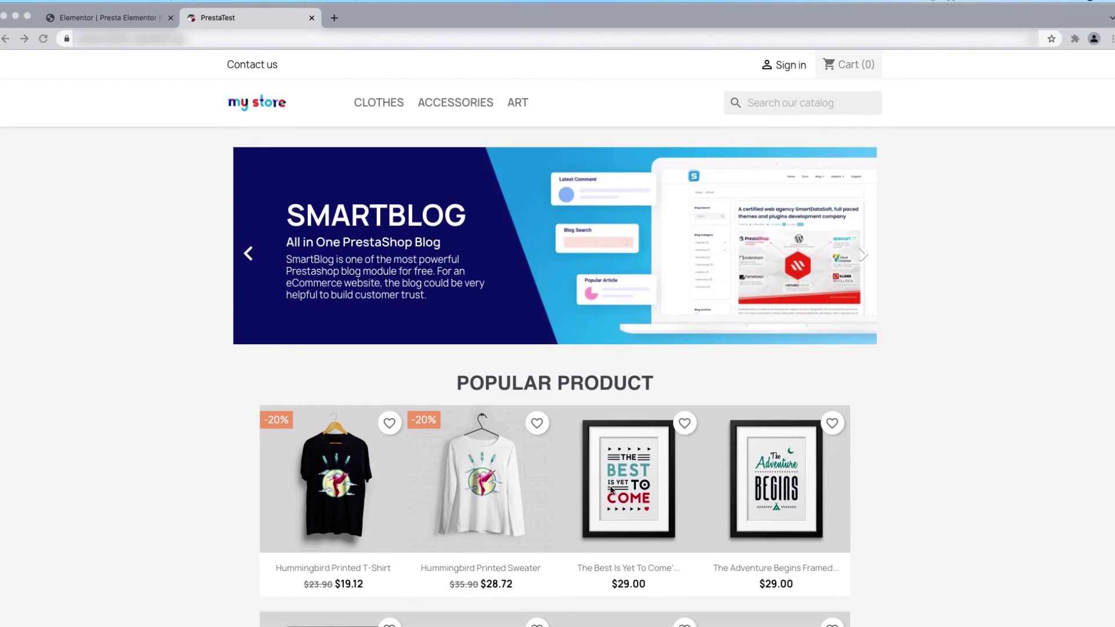